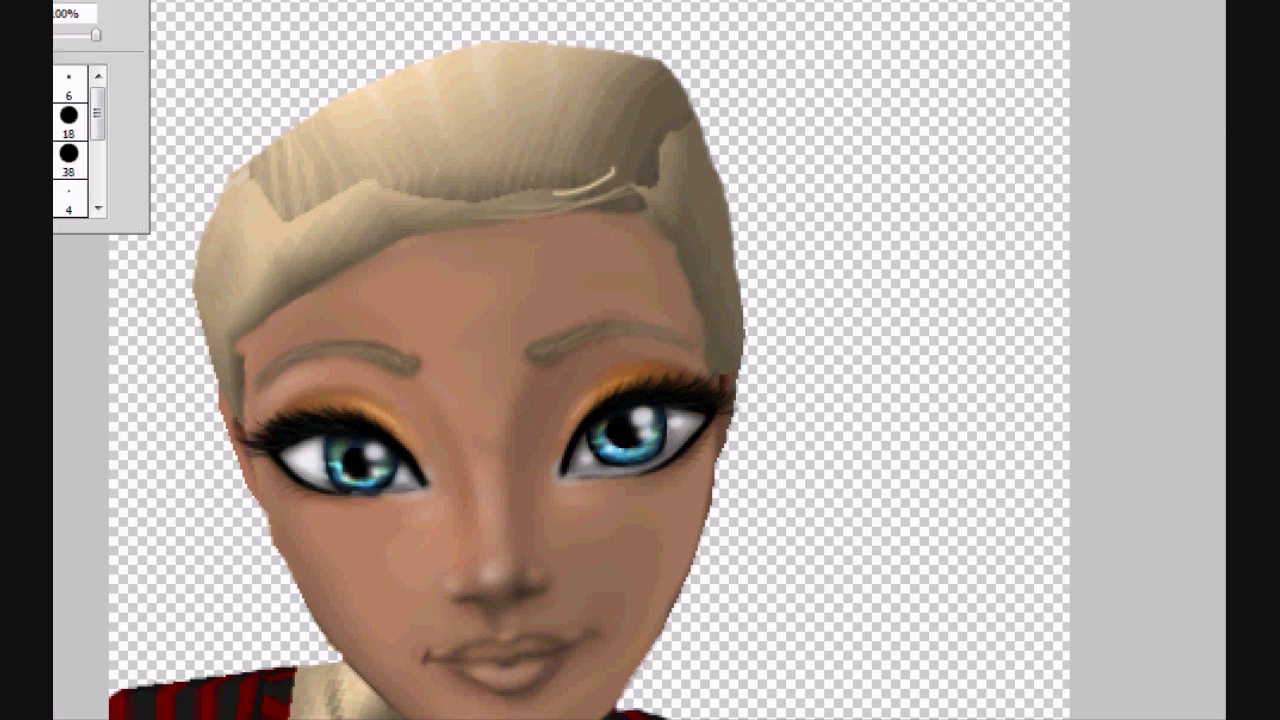
With a small hard round brush, paint blonde fringe strands sweeping from the hair parting across the forehead toward the left eyebrow
left_click(55, 2)
right_click(768, 203)
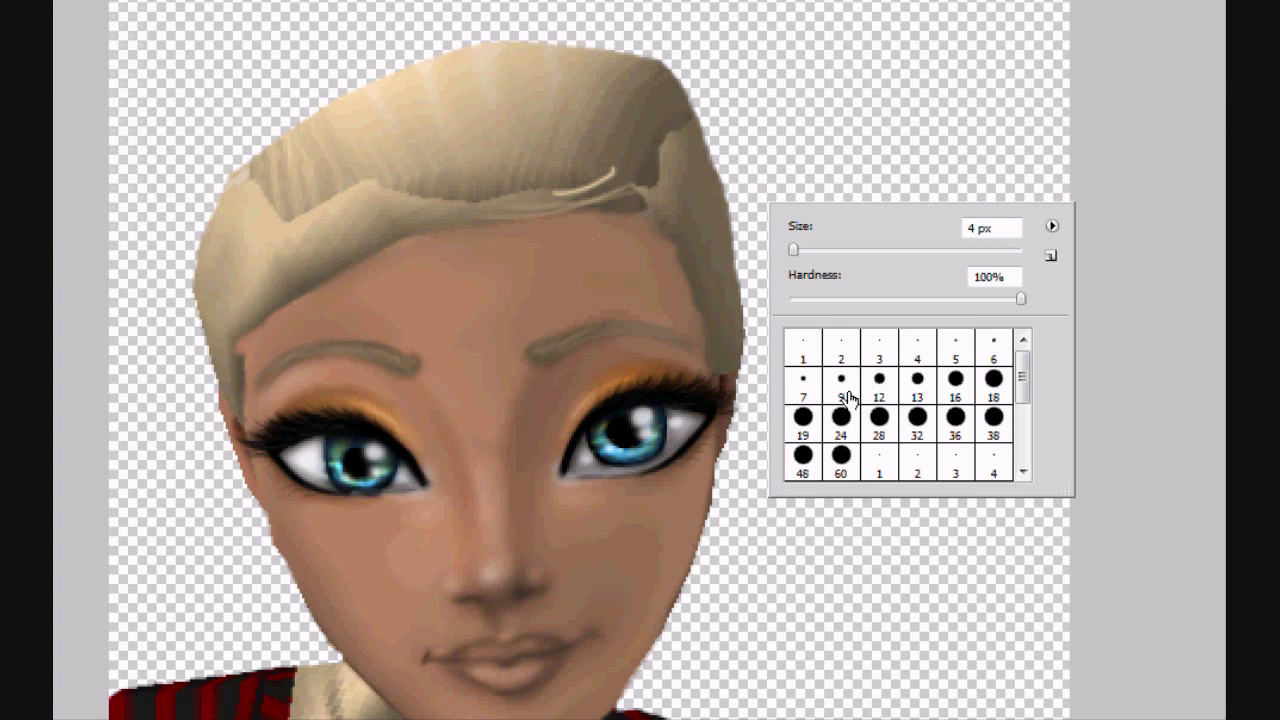
mouse_move(632, 196)
left_mouse_down()
mouse_move(464, 247)
mouse_move(601, 228)
mouse_move(426, 267)
left_mouse_up()
mouse_move(604, 214)
left_mouse_down()
mouse_move(416, 281)
mouse_move(379, 313)
left_mouse_up()
right_click(600, 238)
left_click(784, 422)
mouse_move(596, 256)
left_mouse_down()
mouse_move(648, 214)
mouse_move(460, 328)
left_mouse_up()
mouse_move(460, 328)
left_mouse_down()
mouse_move(333, 380)
mouse_move(298, 402)
left_mouse_up()
Paint thin fringe strands fanning down from the parting toward the right eye, plus long wisps reaching the left temple
left_click_drag(611, 240, 548, 300)
mouse_move(621, 240)
left_mouse_down()
mouse_move(433, 344)
mouse_move(594, 278)
mouse_move(590, 308)
left_mouse_up()
left_click_drag(650, 212, 612, 325)
left_click_drag(655, 220, 632, 335)
mouse_move(666, 220)
left_mouse_down()
mouse_move(664, 366)
mouse_move(668, 289)
mouse_move(714, 454)
left_mouse_up()
left_click_drag(646, 200, 717, 402)
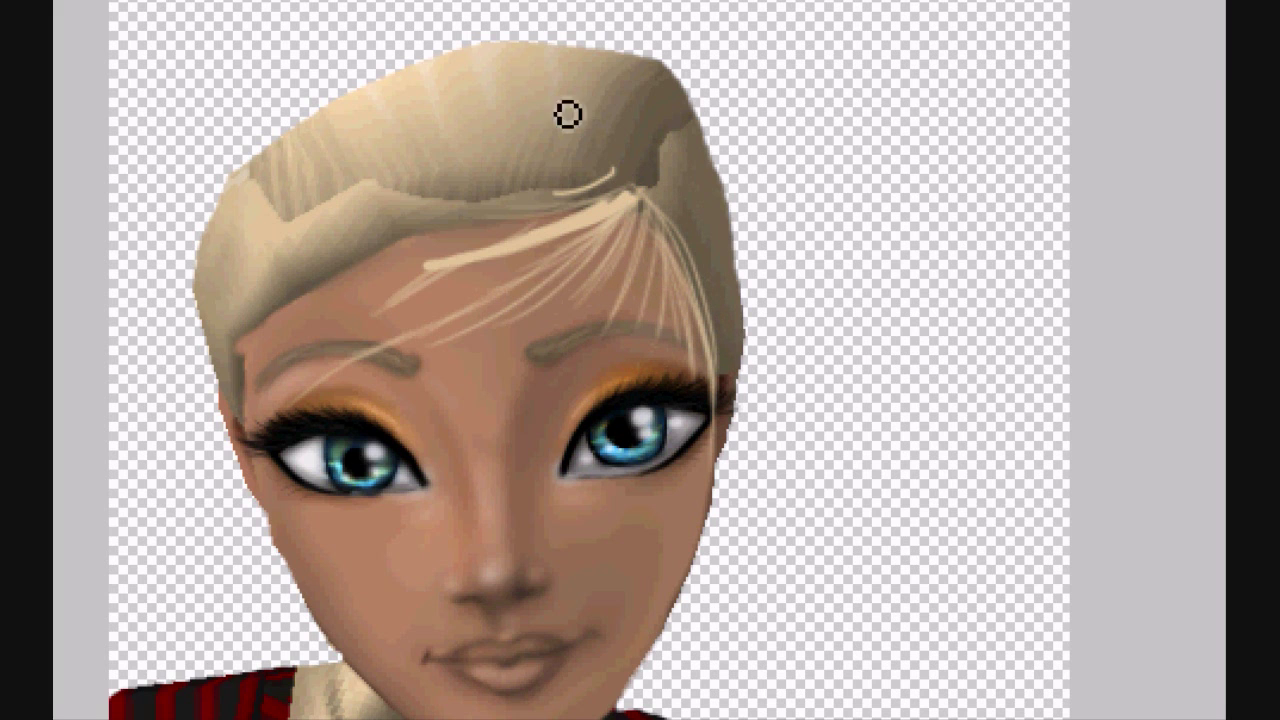
mouse_move(471, 317)
left_mouse_down()
mouse_move(269, 443)
mouse_move(250, 540)
left_mouse_up()
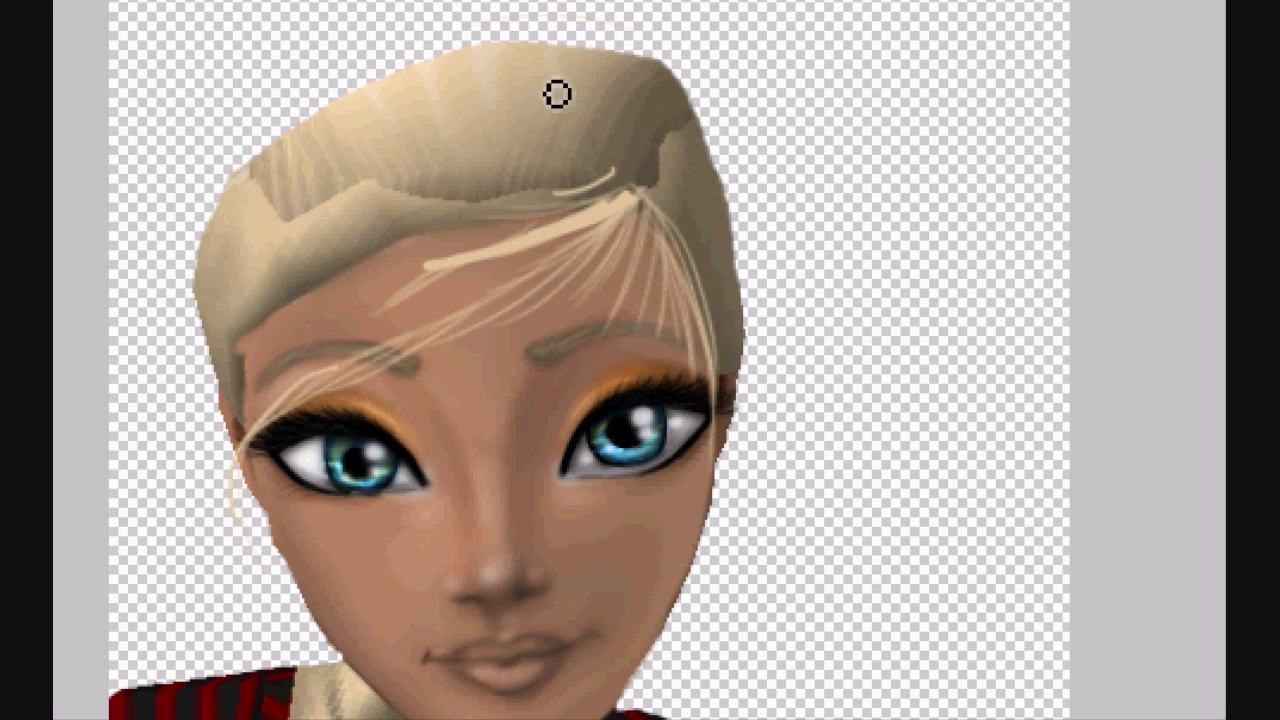
Change the brush size and outline the new hair's crown and left edge with curved blonde strokes above the old hair
right_click(603, 184)
left_click(708, 294)
left_click(603, 75)
left_click_drag(648, 54, 441, 33)
scroll(1023, 226, "up", 1)
mouse_move(650, 110)
left_mouse_down()
mouse_move(654, 89)
mouse_move(351, 70)
mouse_move(220, 234)
mouse_move(201, 342)
left_mouse_up()
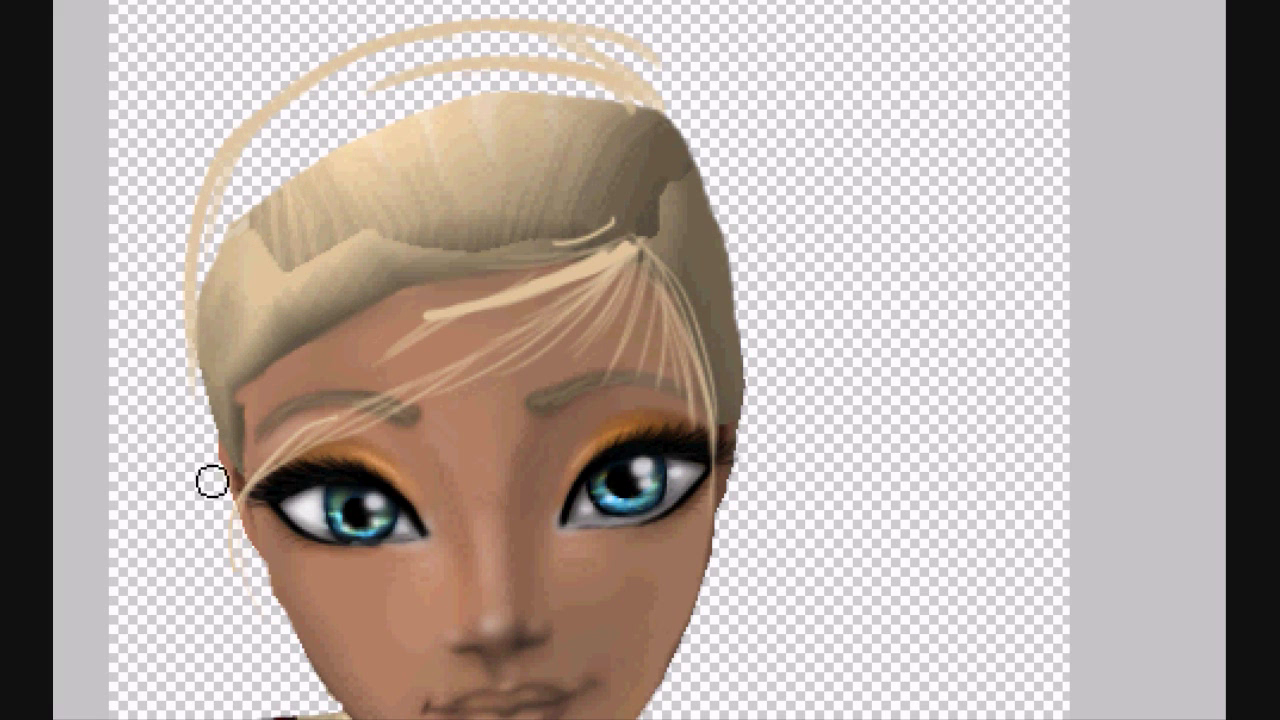
Outline the right edge of the hair with long strokes from the crown down past the cheek to the shoulder
mouse_move(664, 64)
left_mouse_down()
mouse_move(766, 180)
mouse_move(786, 395)
mouse_move(719, 483)
left_mouse_up()
scroll(844, 241, "down", 3)
left_click_drag(760, 394, 737, 523)
left_click_drag(777, 326, 749, 565)
scroll(1218, 273, "down", 5)
left_click_drag(758, 180, 665, 490)
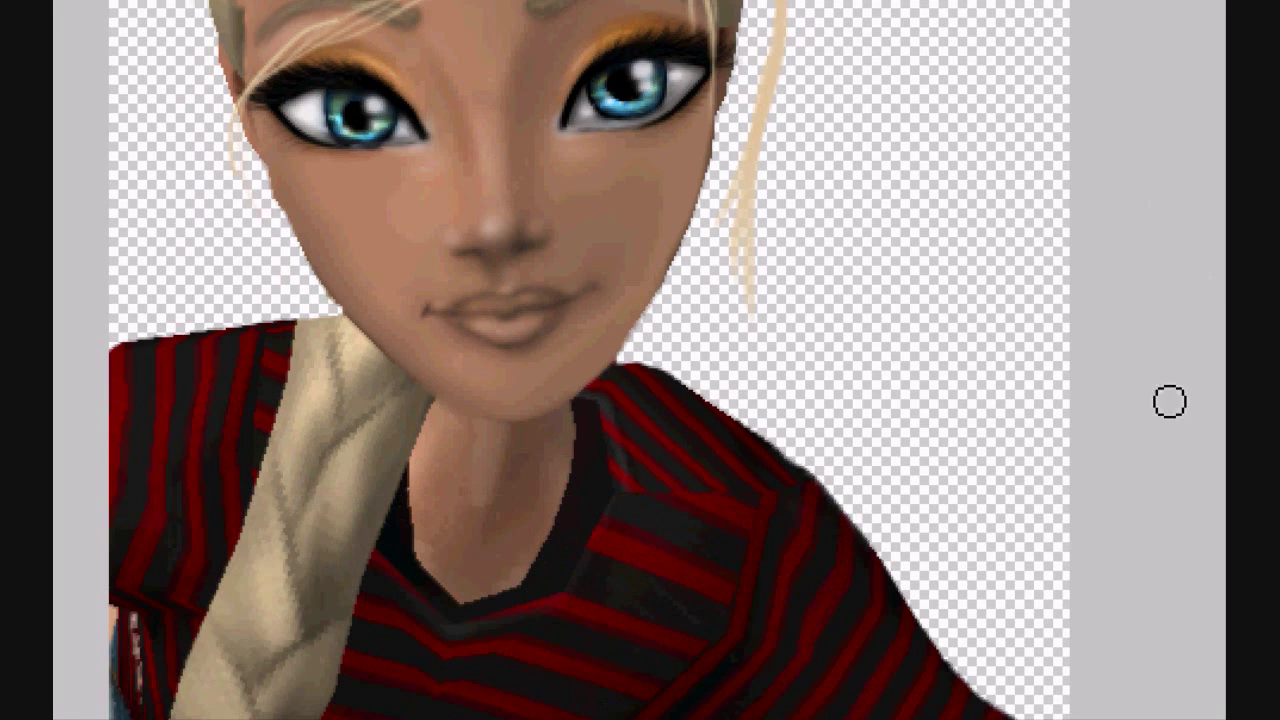
Add long tapering blonde strands falling over the right shoulder and along the right side of the face
left_click_drag(710, 400, 667, 580)
left_click_drag(782, 80, 828, 483)
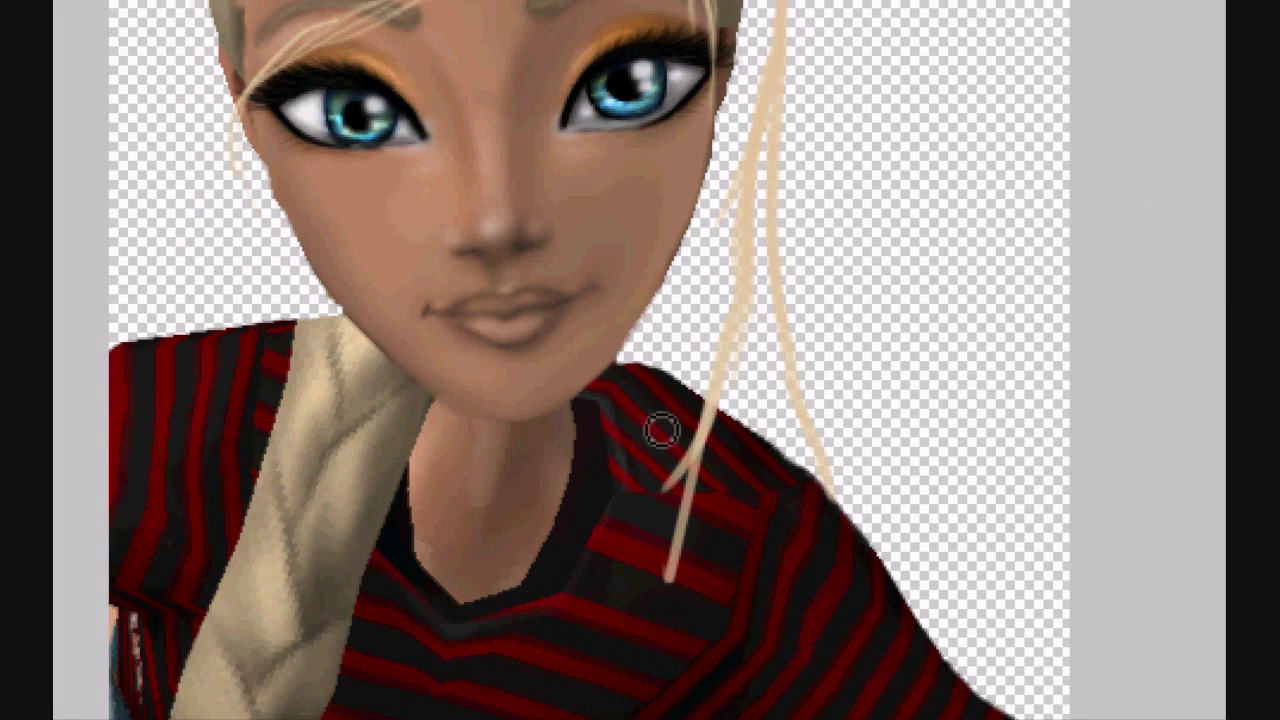
mouse_move(719, 115)
left_mouse_down()
mouse_move(677, 565)
mouse_move(688, 655)
left_mouse_up()
left_click_drag(703, 414, 682, 587)
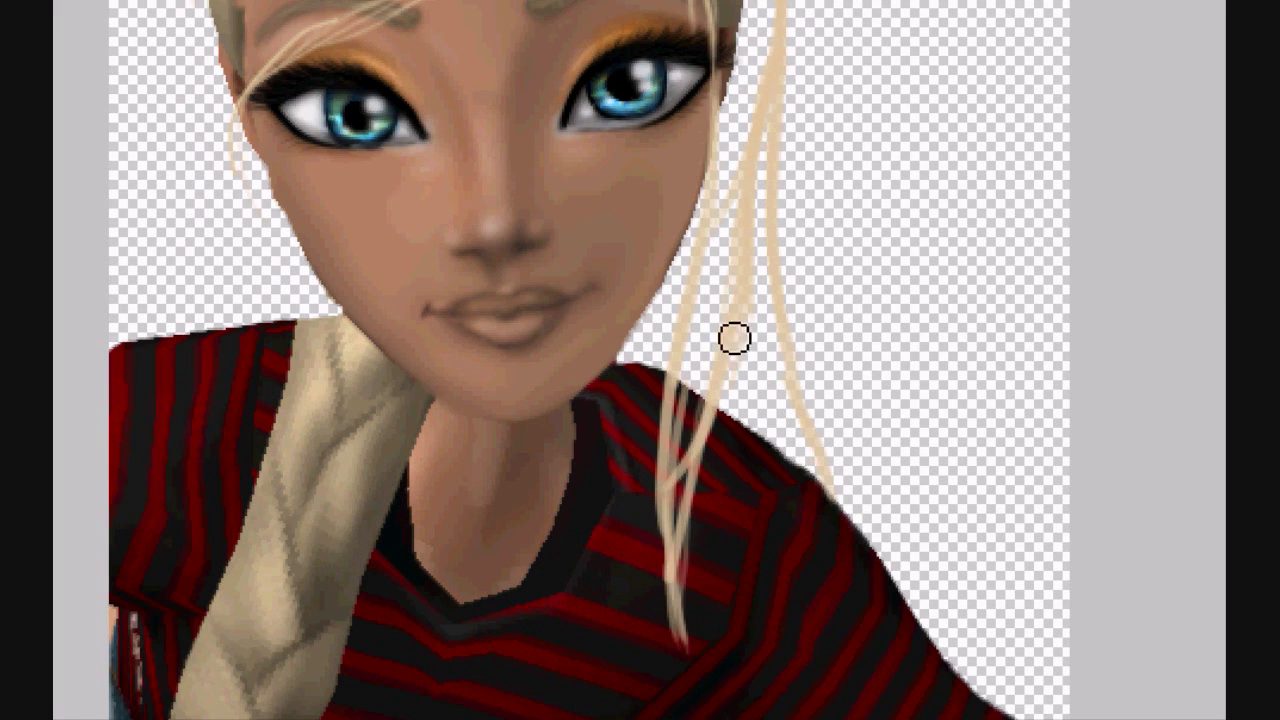
left_click_drag(732, 345, 702, 498)
left_click_drag(714, 410, 688, 603)
Paint long hair strands down the left side of the face onto the left shoulder and raised arm
scroll(1218, 290, "up", 5)
mouse_move(207, 128)
left_mouse_down()
mouse_move(194, 420)
mouse_move(189, 357)
mouse_move(200, 572)
left_mouse_up()
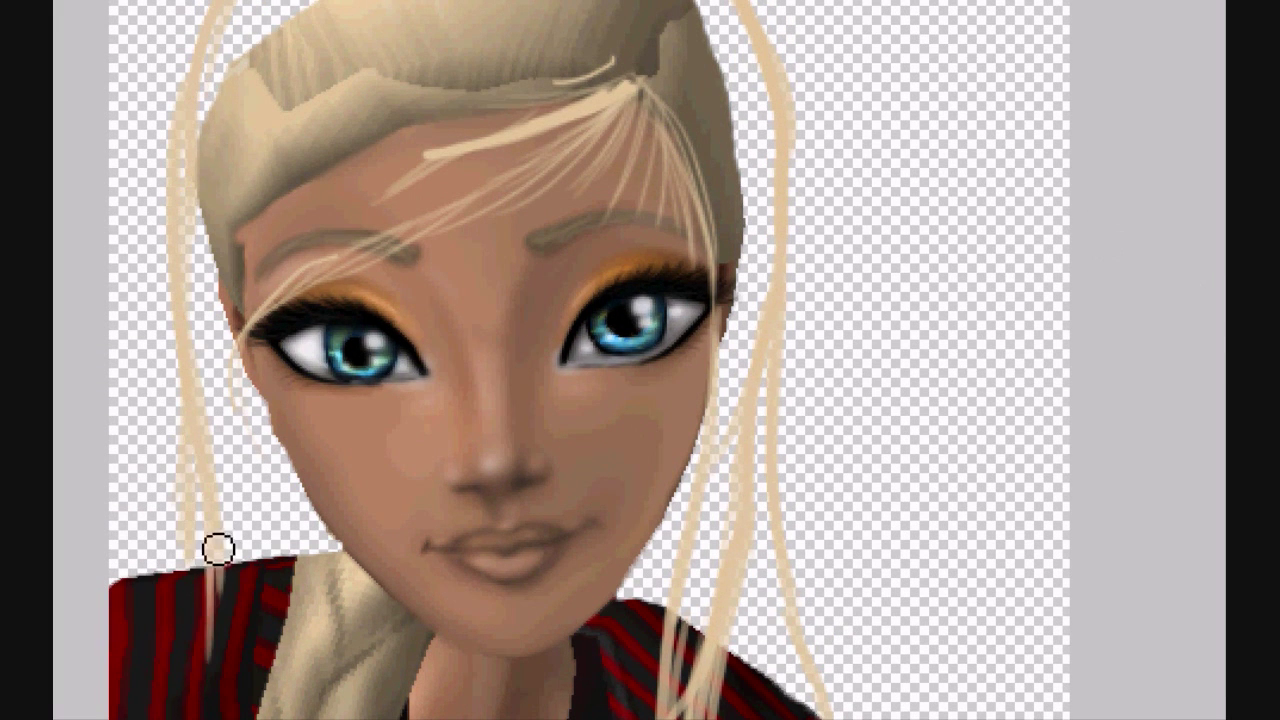
scroll(200, 572, "down", 4)
mouse_move(245, 135)
left_mouse_down()
mouse_move(269, 594)
mouse_move(238, 488)
mouse_move(236, 372)
left_mouse_up()
left_click_drag(270, 230, 279, 538)
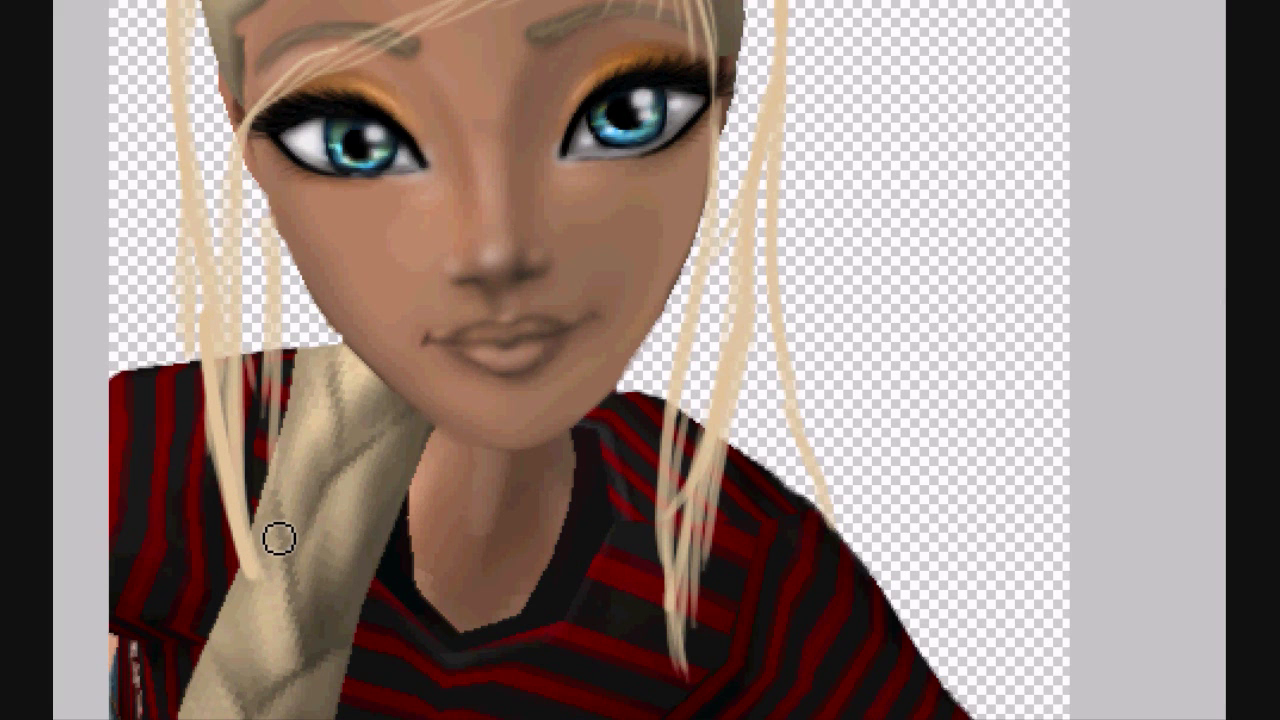
mouse_move(192, 346)
left_mouse_down()
mouse_move(177, 421)
mouse_move(201, 484)
left_mouse_up()
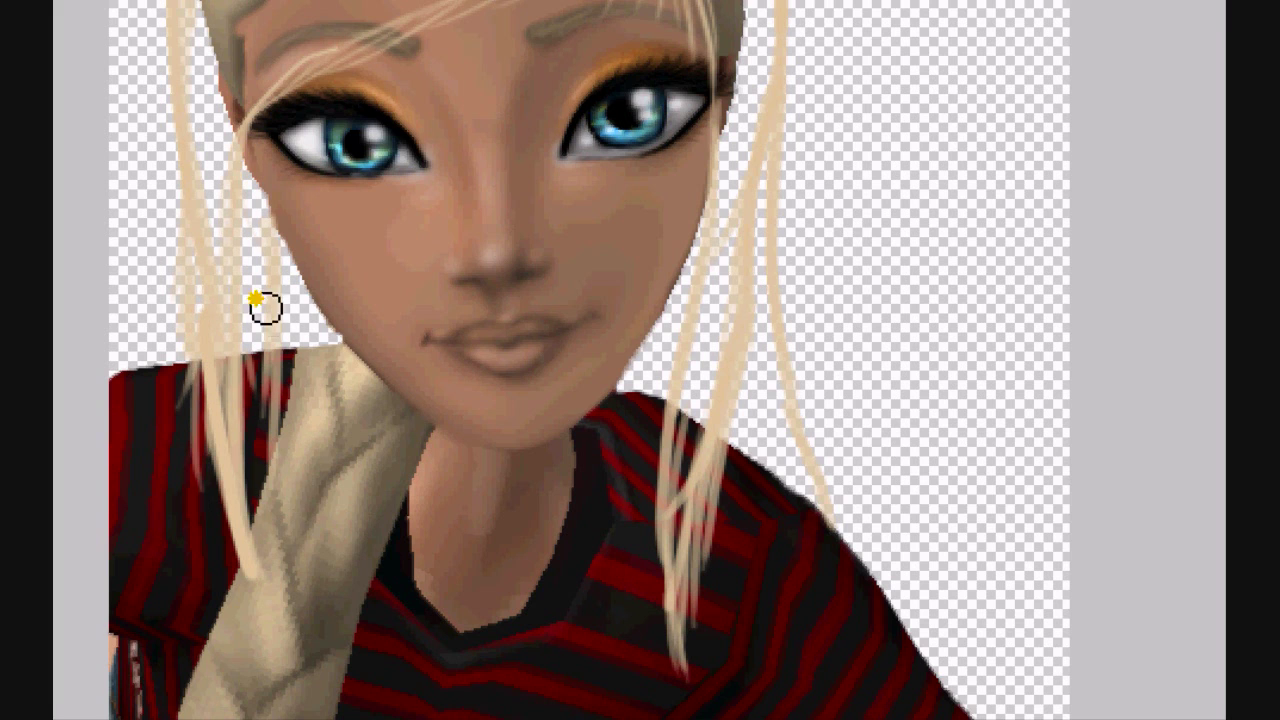
Thicken the left-side hair with more overlapping strands from the cheek down to the arm
left_click_drag(256, 245, 281, 576)
left_click_drag(246, 515, 226, 442)
left_click_drag(250, 152, 250, 315)
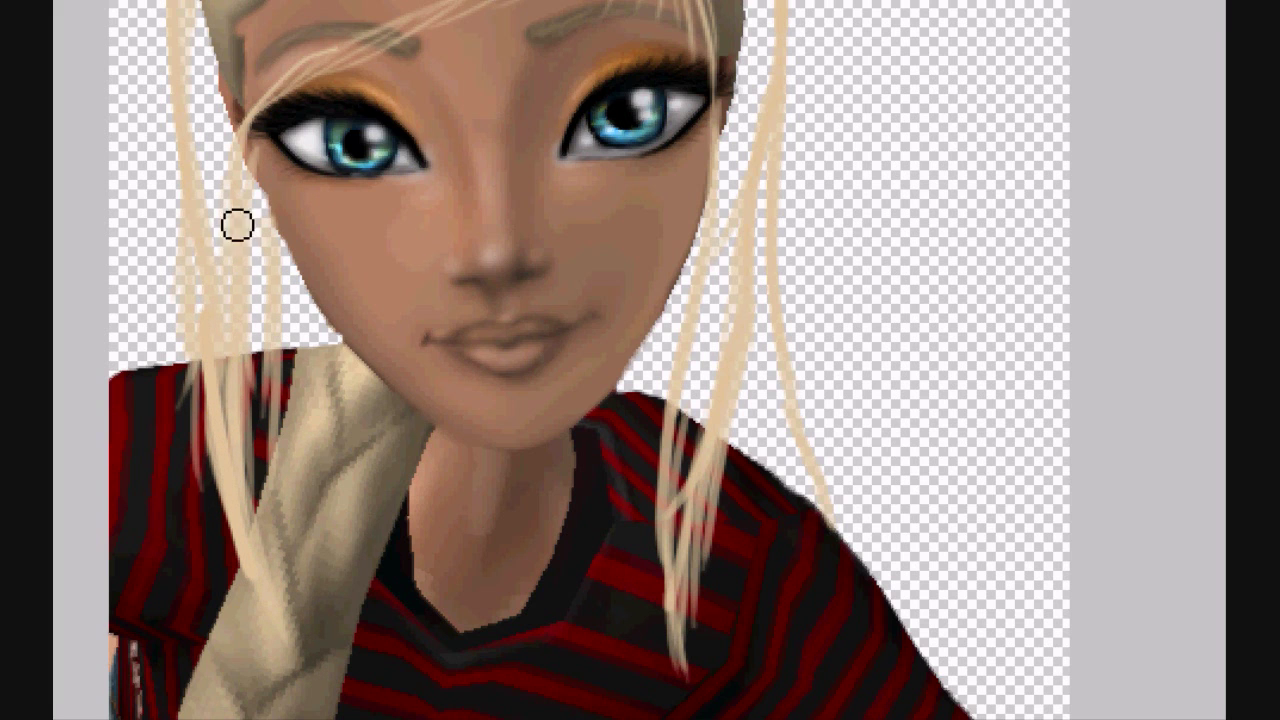
left_click_drag(240, 255, 277, 457)
Fill the left part of the hair, from the fringe up to the crown, with solid blonde colour
scroll(590, 360, "up", 5)
mouse_move(470, 190)
left_mouse_down()
mouse_move(391, 349)
mouse_move(440, 370)
mouse_move(583, 263)
mouse_move(580, 251)
mouse_move(380, 243)
mouse_move(294, 267)
mouse_move(274, 211)
mouse_move(240, 183)
mouse_move(226, 260)
mouse_move(273, 142)
mouse_move(234, 317)
mouse_move(351, 363)
mouse_move(372, 405)
mouse_move(386, 371)
mouse_move(329, 294)
mouse_move(223, 266)
mouse_move(216, 503)
mouse_move(257, 457)
left_mouse_up()
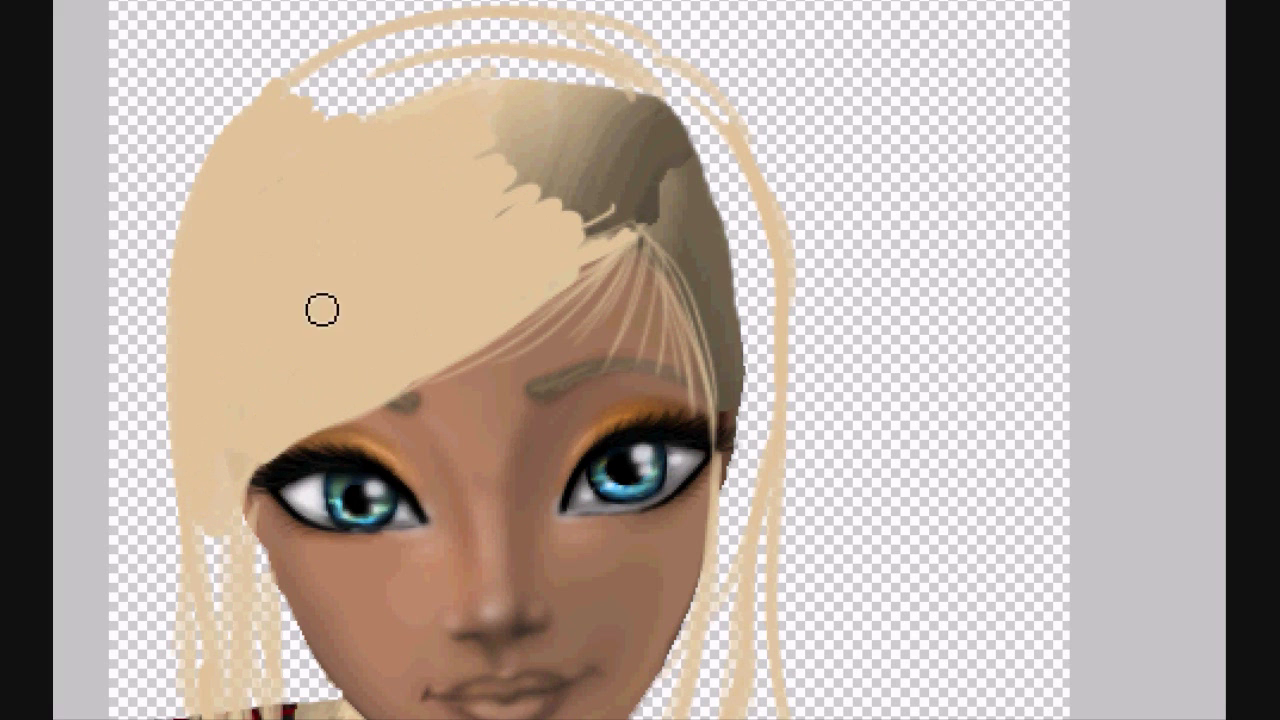
left_click(471, 233)
left_click_drag(504, 182, 602, 162)
left_click_drag(507, 159, 614, 138)
mouse_move(486, 138)
left_mouse_down()
mouse_move(595, 129)
mouse_move(569, 109)
mouse_move(360, 120)
mouse_move(346, 83)
mouse_move(300, 96)
left_mouse_up()
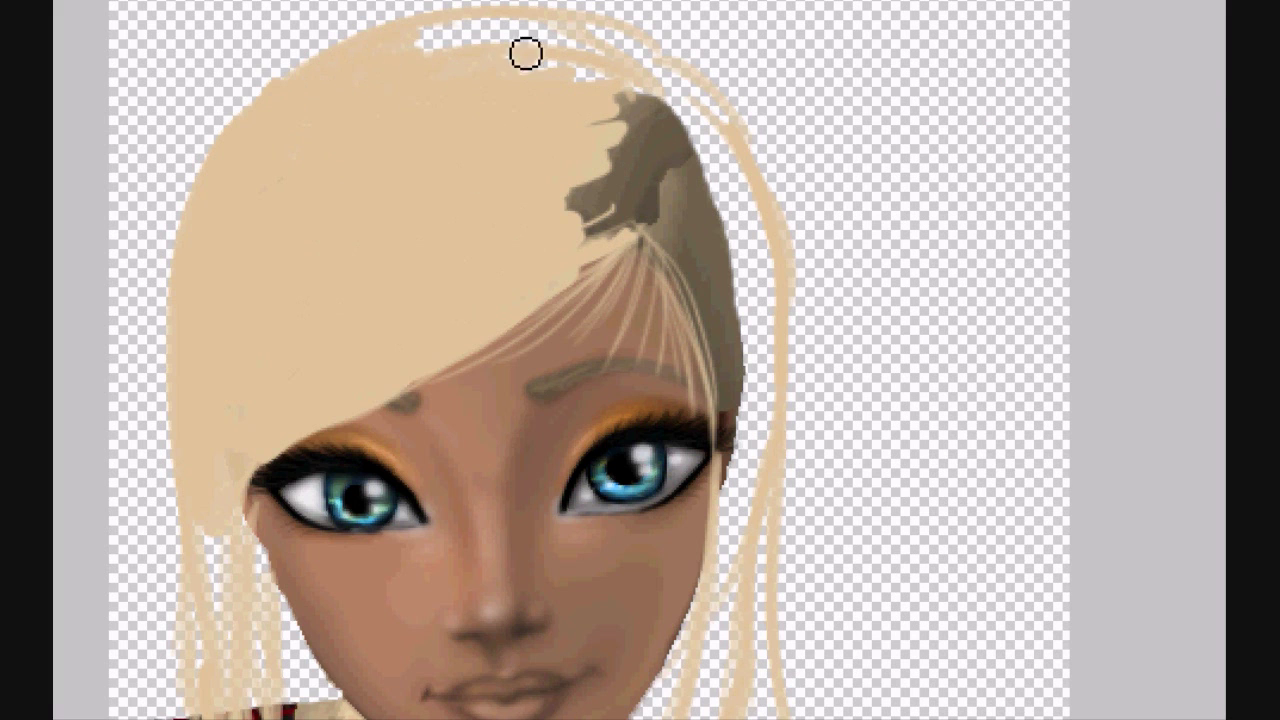
Turn off the brush's Transfer setting and fill the remaining gaps at the crown with solid blonde
key("F5")
left_click(916, 187)
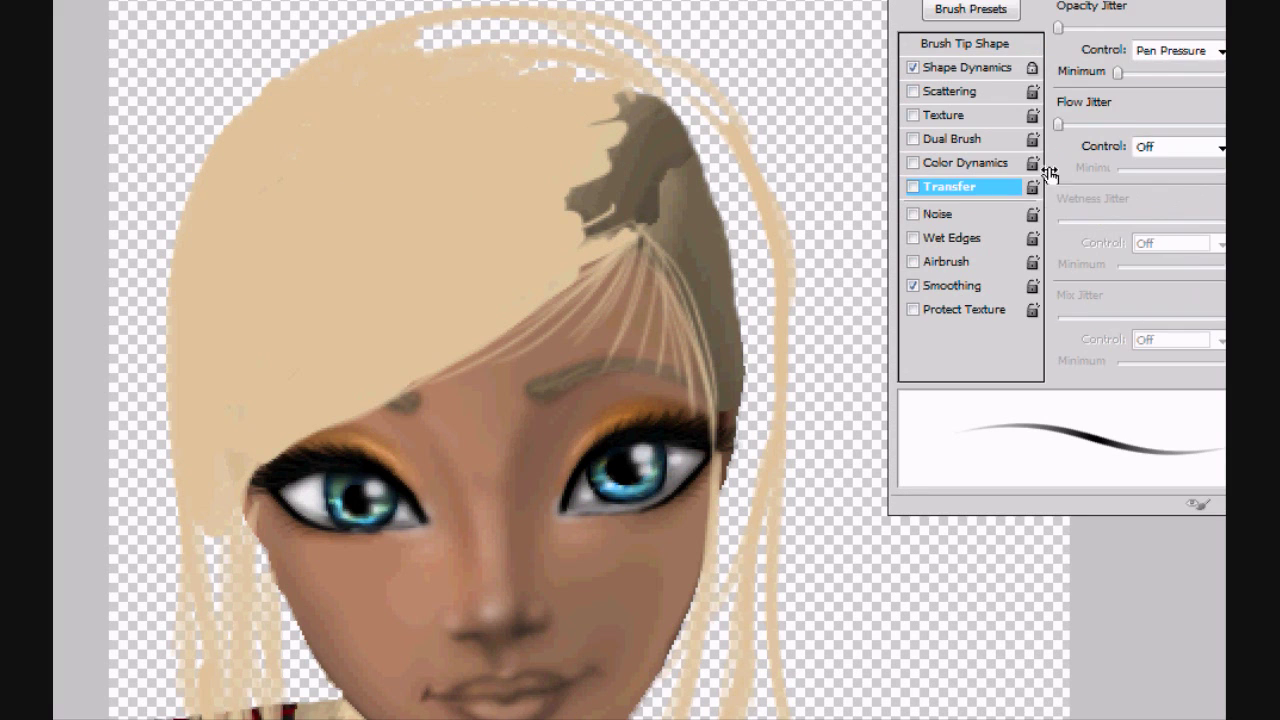
key("F5")
left_click_drag(591, 58, 435, 40)
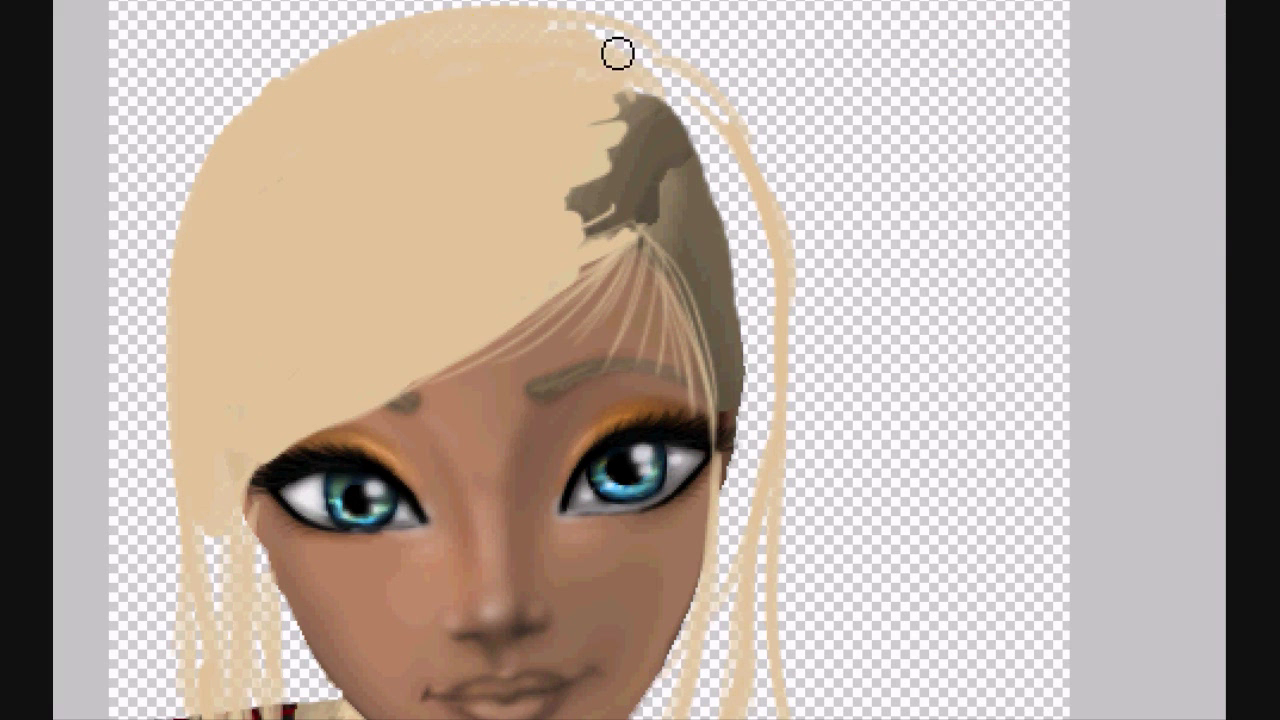
key("F5")
key("F5")
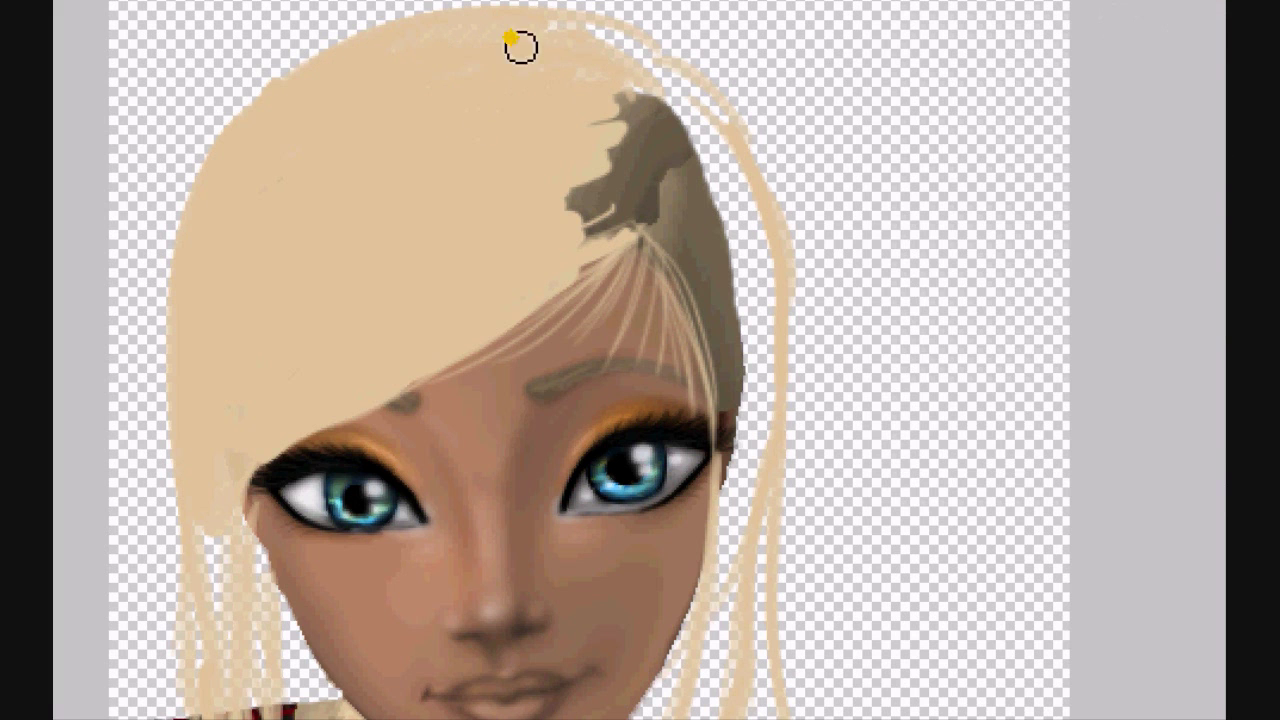
left_click_drag(538, 45, 513, 34)
Cover the old hair on the right side of the head with solid blonde and strengthen the fringe strands
mouse_move(659, 93)
left_mouse_down()
mouse_move(569, 189)
mouse_move(563, 280)
mouse_move(634, 269)
mouse_move(628, 253)
mouse_move(485, 381)
left_mouse_up()
left_click_drag(645, 222, 624, 338)
mouse_move(655, 215)
left_mouse_down()
mouse_move(680, 313)
mouse_move(719, 446)
left_mouse_up()
mouse_move(690, 302)
left_mouse_down()
mouse_move(666, 256)
mouse_move(729, 391)
mouse_move(734, 214)
mouse_move(771, 266)
mouse_move(712, 246)
mouse_move(703, 220)
mouse_move(731, 163)
mouse_move(769, 206)
mouse_move(759, 284)
left_mouse_up()
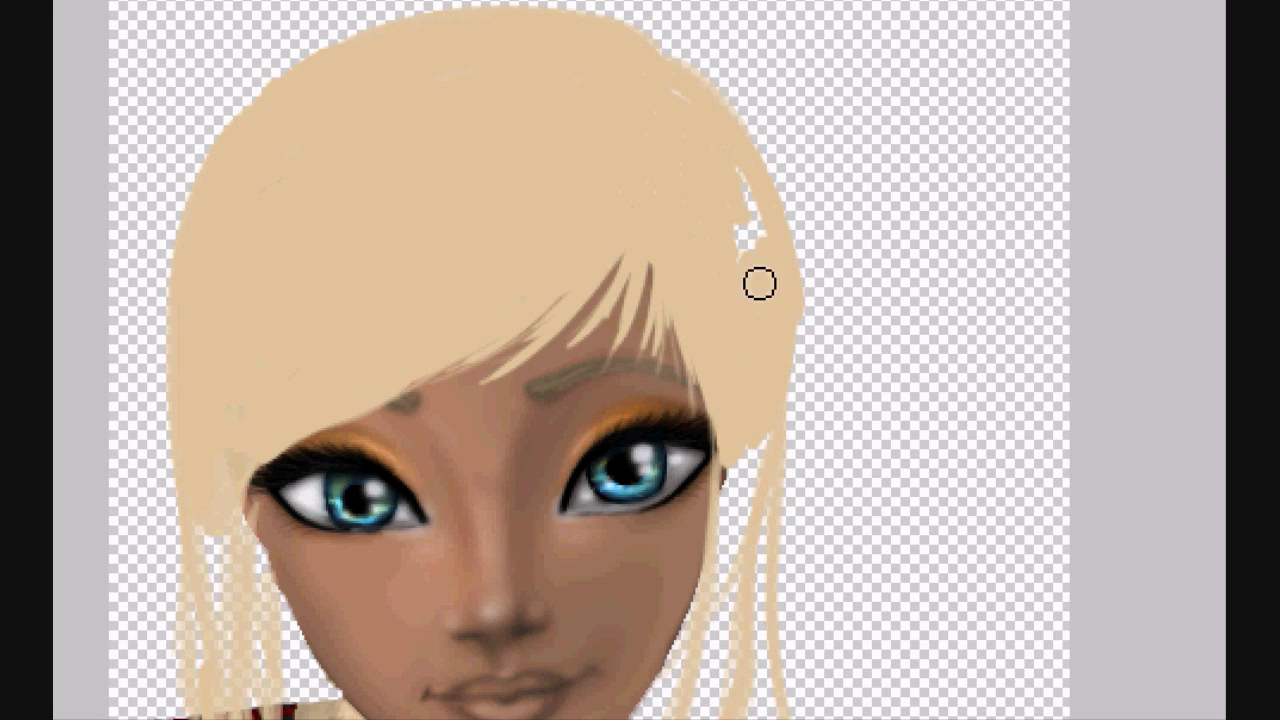
Fill the right-side hair length with solid blonde from beside the eye down to the pointed tips on the shoulder
mouse_move(690, 362)
left_mouse_down()
mouse_move(733, 515)
mouse_move(736, 445)
mouse_move(802, 310)
mouse_move(800, 471)
left_mouse_up()
scroll(727, 356, "down", 3)
mouse_move(727, 356)
left_mouse_down()
mouse_move(703, 493)
mouse_move(737, 236)
mouse_move(700, 462)
mouse_move(714, 408)
mouse_move(693, 660)
left_mouse_up()
scroll(693, 398, "down", 2)
mouse_move(693, 398)
left_mouse_down()
mouse_move(695, 524)
mouse_move(686, 464)
mouse_move(744, 336)
mouse_move(695, 529)
mouse_move(712, 535)
mouse_move(714, 435)
mouse_move(671, 468)
mouse_move(774, 212)
mouse_move(753, 148)
mouse_move(772, 189)
mouse_move(797, 17)
mouse_move(782, 286)
mouse_move(795, 370)
mouse_move(835, 462)
left_mouse_up()
mouse_move(768, 340)
left_mouse_down()
mouse_move(811, 430)
mouse_move(863, 491)
left_mouse_up()
mouse_move(748, 380)
left_mouse_down()
mouse_move(738, 490)
mouse_move(714, 214)
mouse_move(677, 263)
mouse_move(682, 242)
left_mouse_up()
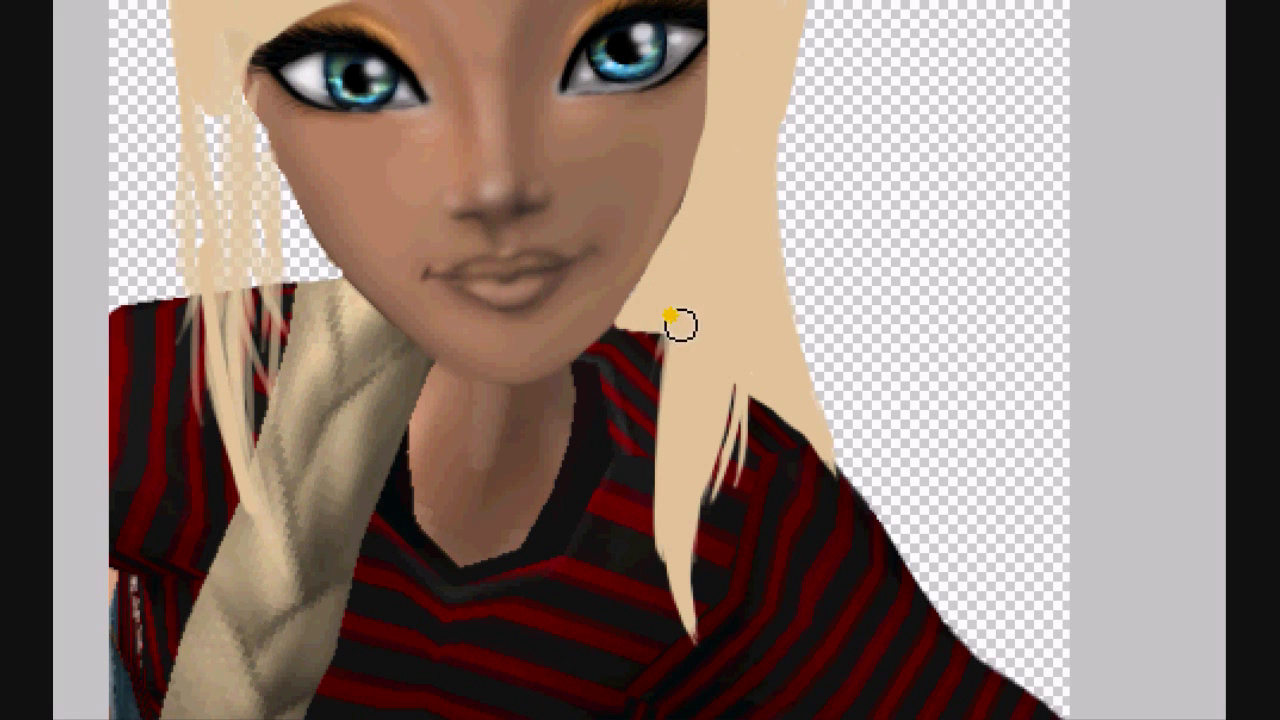
Fill the gaps between the left-side strands with solid blonde from the temple down to the shoulder
left_click_drag(279, 196, 209, 145)
scroll(596, 140, "up", 3)
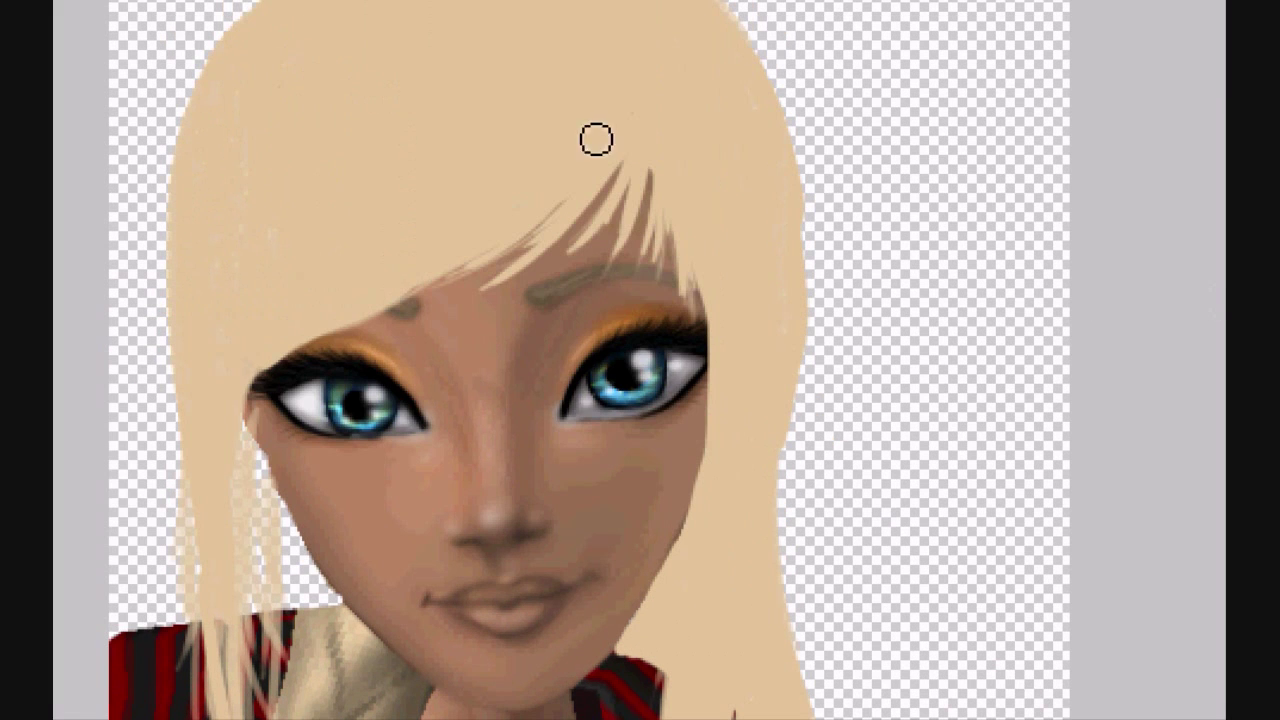
left_click_drag(218, 533, 296, 549)
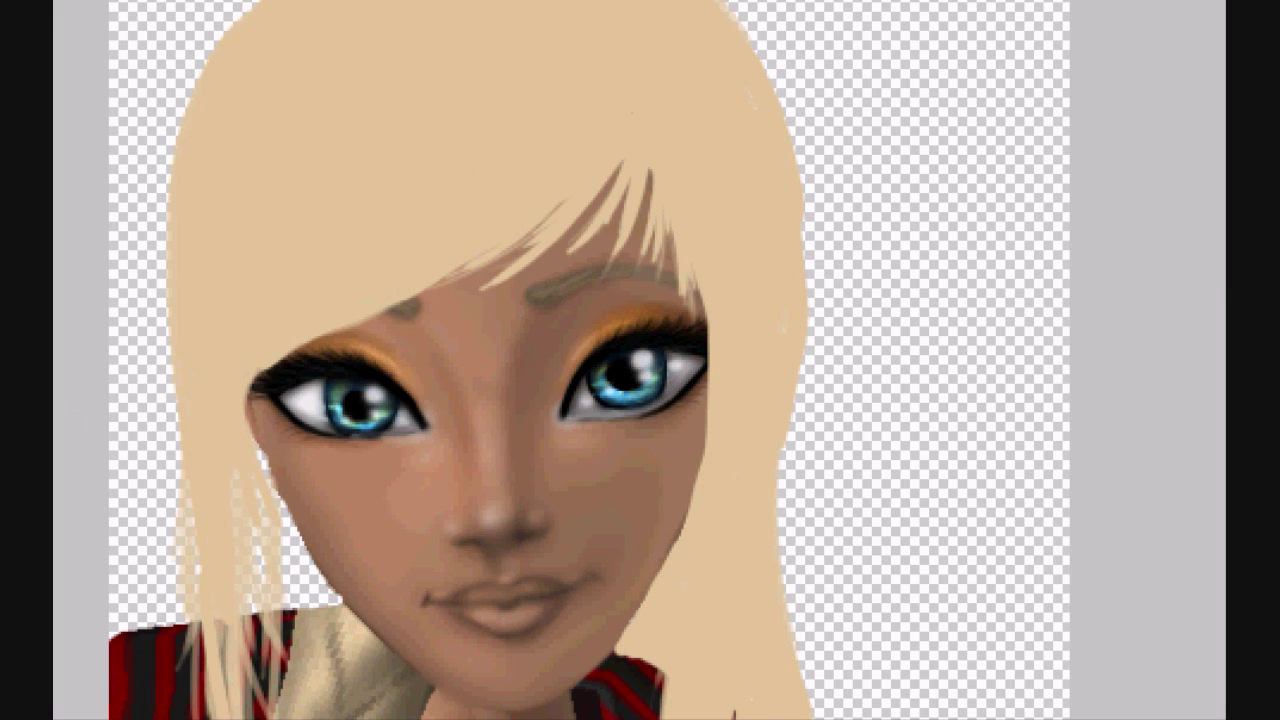
left_click_drag(264, 456, 321, 576)
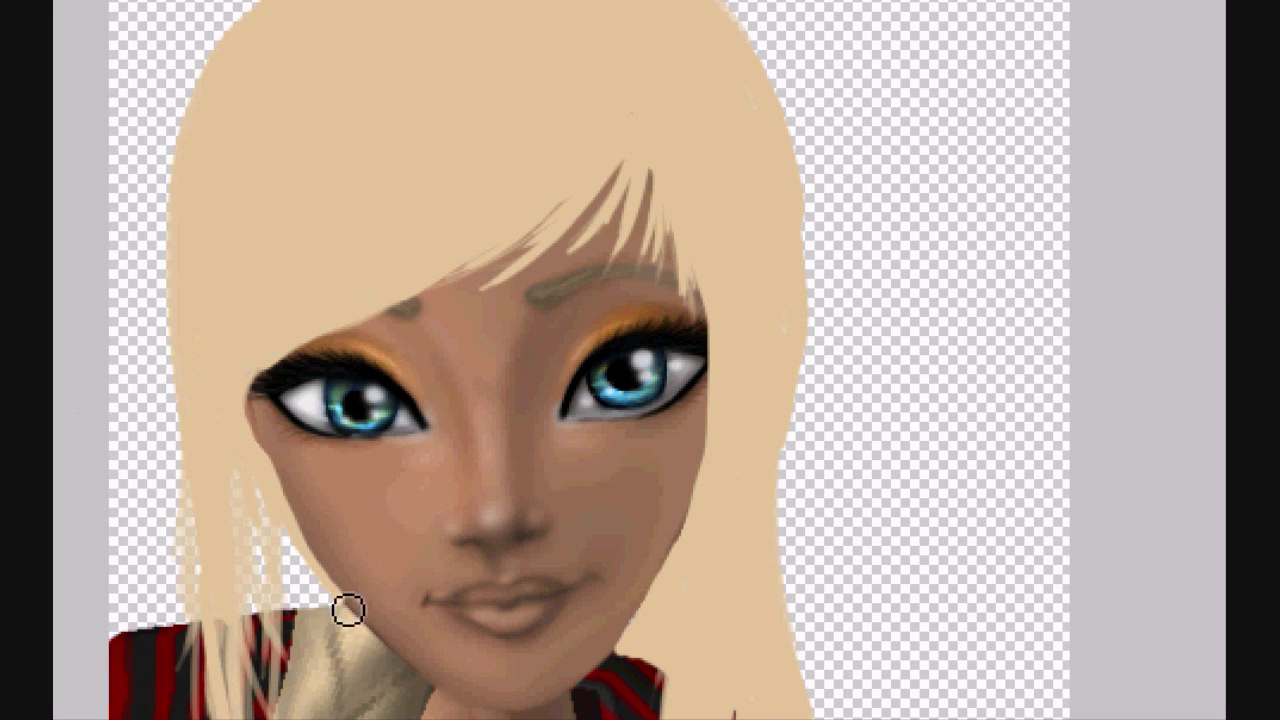
scroll(320, 571, "down", 3)
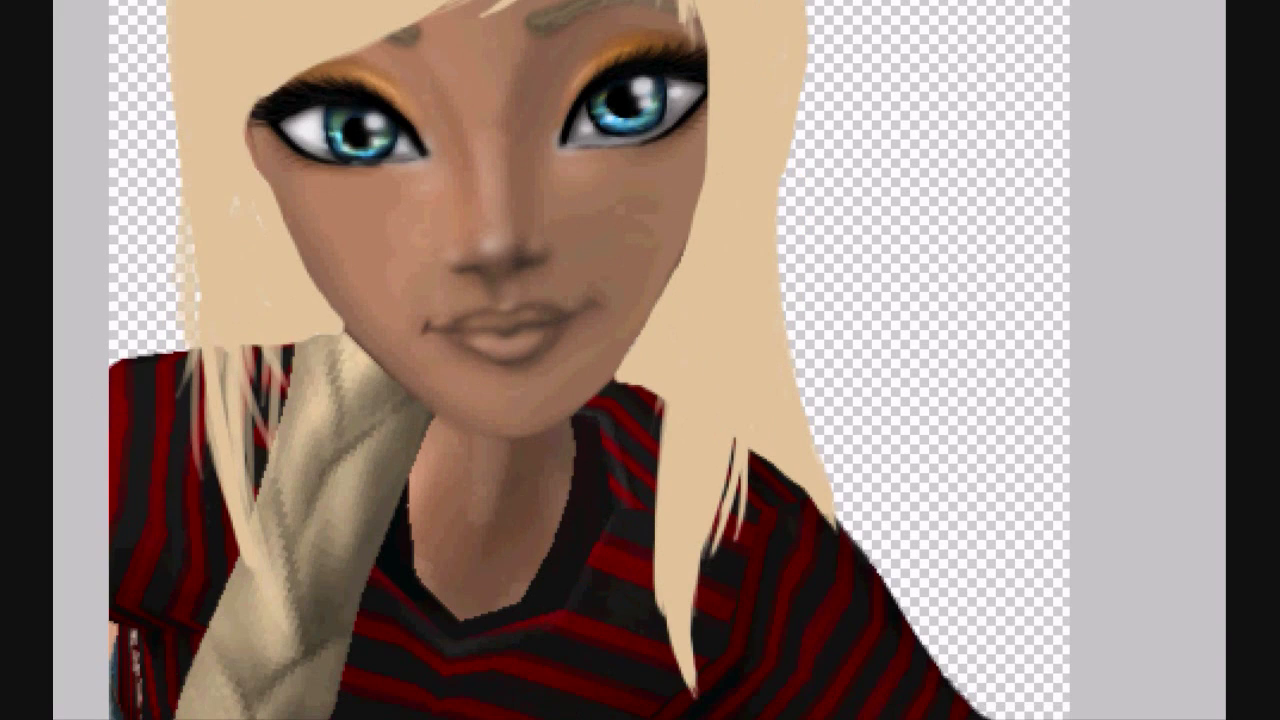
Extend and fill the left hair ends over the shirt and raised arm, tapering them to a point
left_click_drag(257, 348, 280, 532)
left_click_drag(271, 389, 307, 656)
left_click_drag(258, 352, 285, 558)
mouse_move(228, 440)
left_mouse_down()
mouse_move(224, 315)
mouse_move(229, 478)
left_mouse_up()
mouse_move(291, 601)
left_mouse_down()
mouse_move(314, 357)
mouse_move(191, 340)
mouse_move(196, 440)
left_mouse_up()
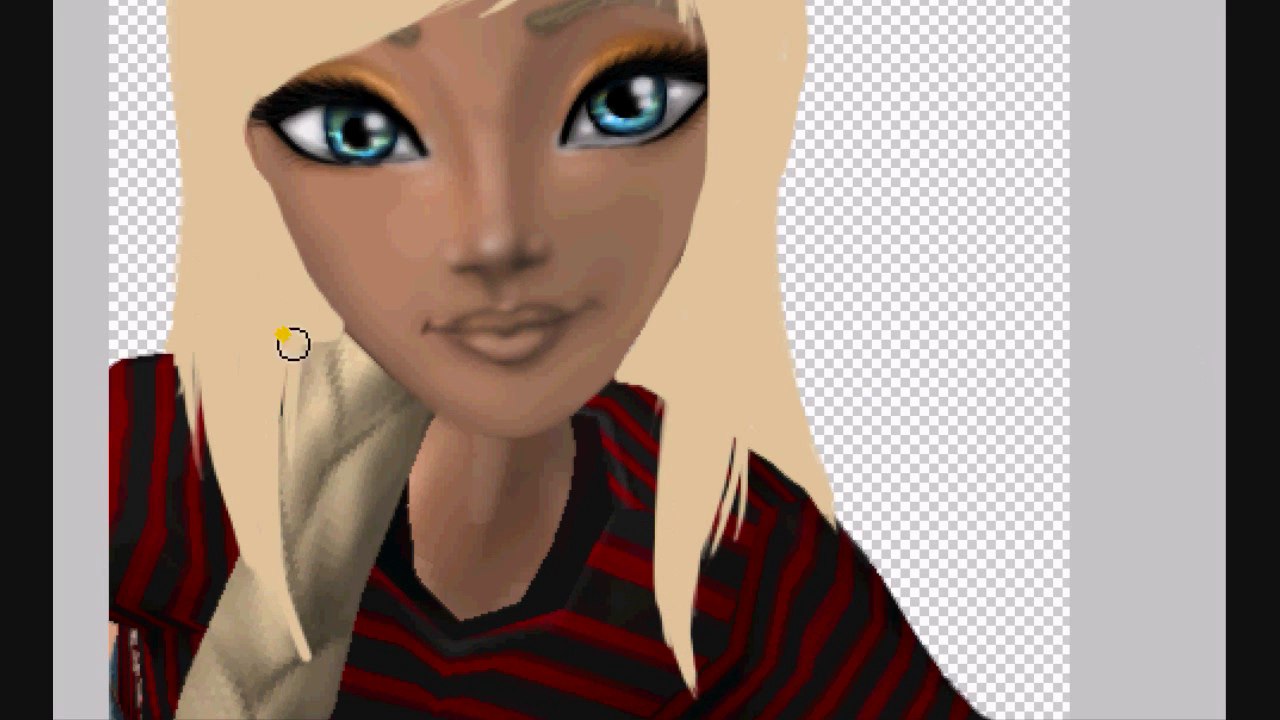
left_click_drag(219, 360, 315, 671)
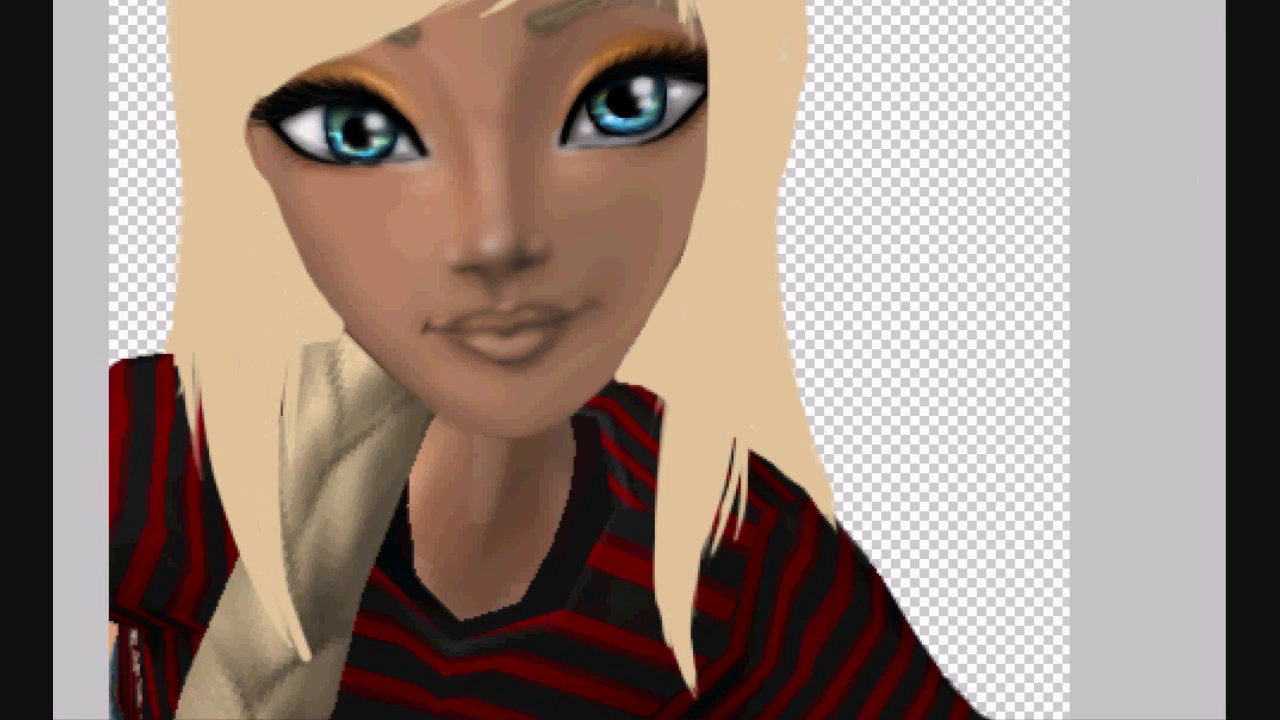
Paint extra wispy strands along the lower edge of the fringe above both eyes
scroll(589, 360, "up", 5)
scroll(589, 360, "down", 4)
scroll(509, 364, "up", 3)
left_click_drag(539, 243, 392, 340)
mouse_move(537, 179)
left_mouse_down()
mouse_move(448, 323)
mouse_move(332, 372)
left_mouse_up()
left_click_drag(571, 209, 525, 306)
left_click_drag(612, 222, 563, 307)
left_click_drag(663, 243, 615, 336)
Add loose wispy strands beside the right eye and along the outer left and right edges of the hair
left_click_drag(714, 330, 706, 376)
left_click_drag(703, 274, 703, 452)
left_click_drag(806, 326, 795, 549)
left_click_drag(179, 440, 166, 538)
scroll(589, 360, "down", 5)
scroll(589, 360, "up", 4)
scroll(589, 360, "down", 4)
scroll(589, 360, "up", 8)
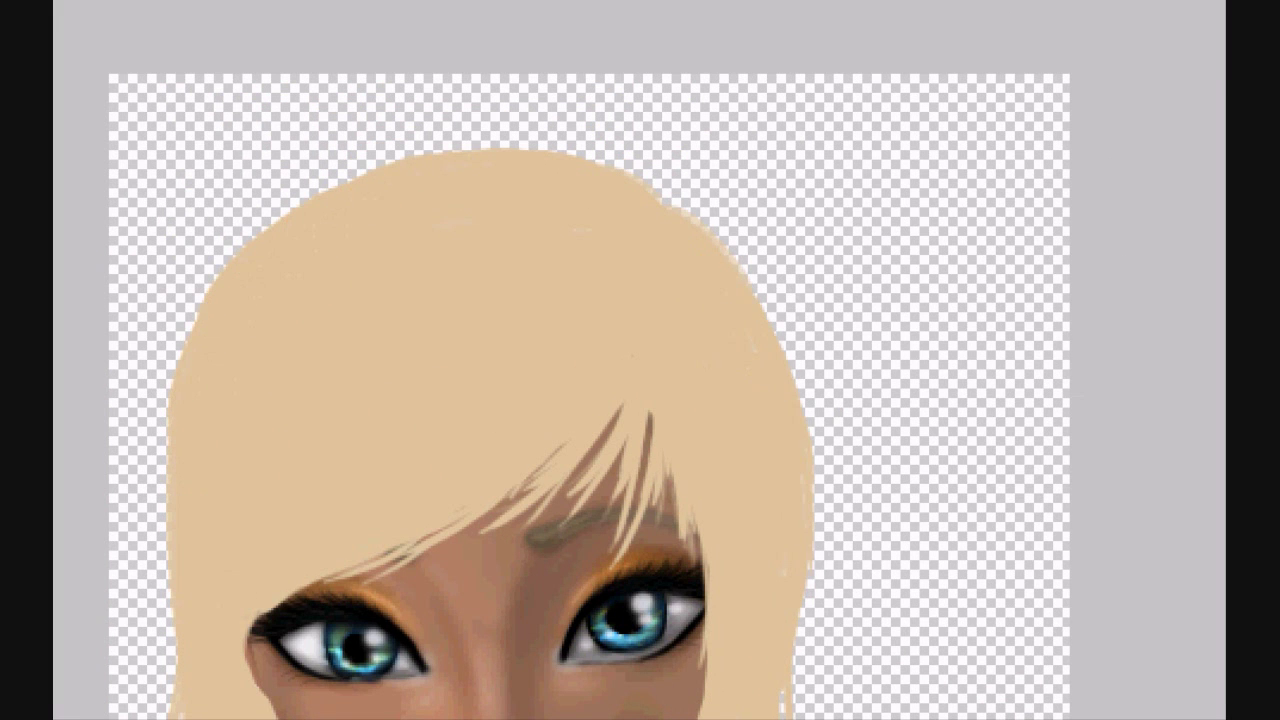
scroll(749, 321, "down", 4)
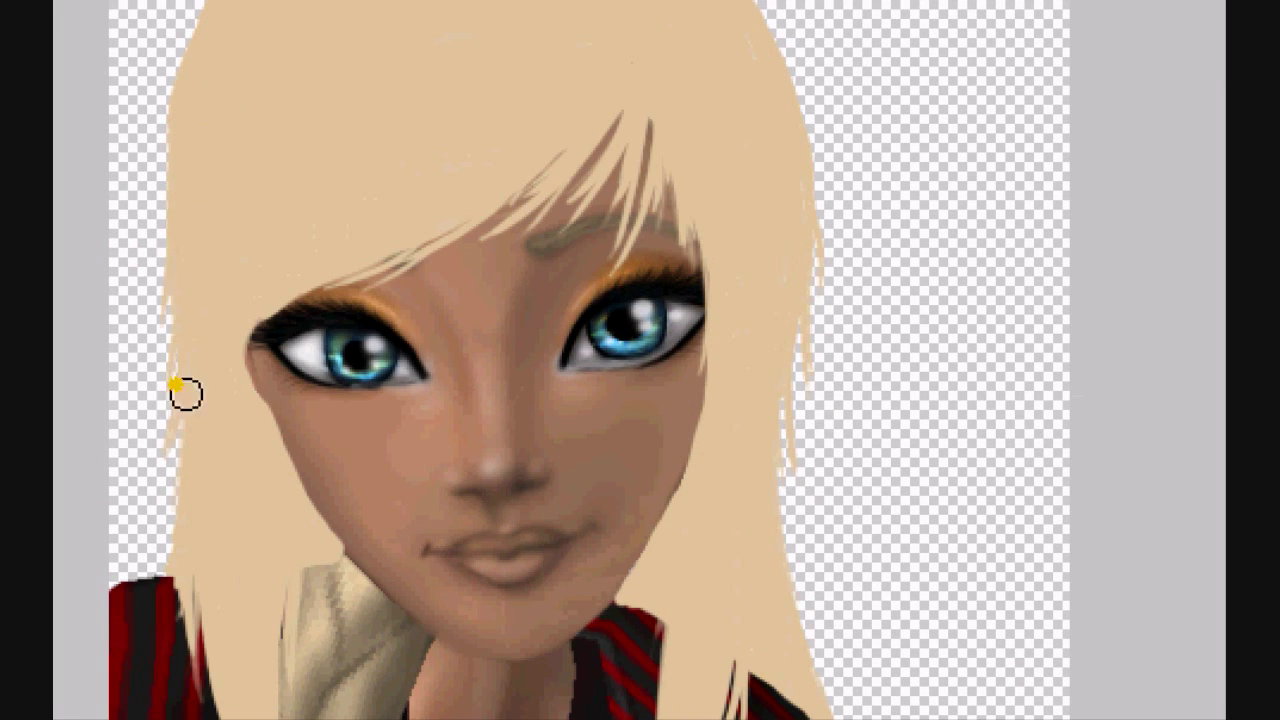
Set the brush size to 3 px, paint fine strands along the fringe edge, and undo the last stroke beside the right eye
right_click(870, 412)
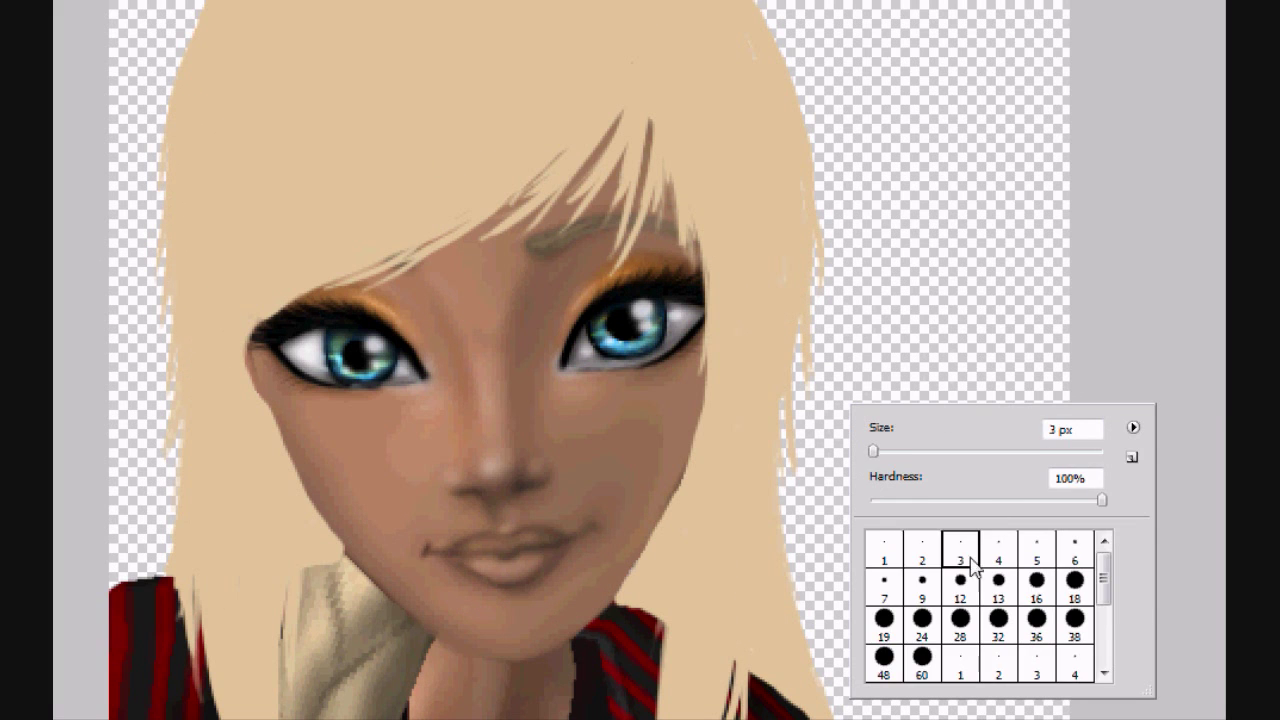
left_click(613, 457)
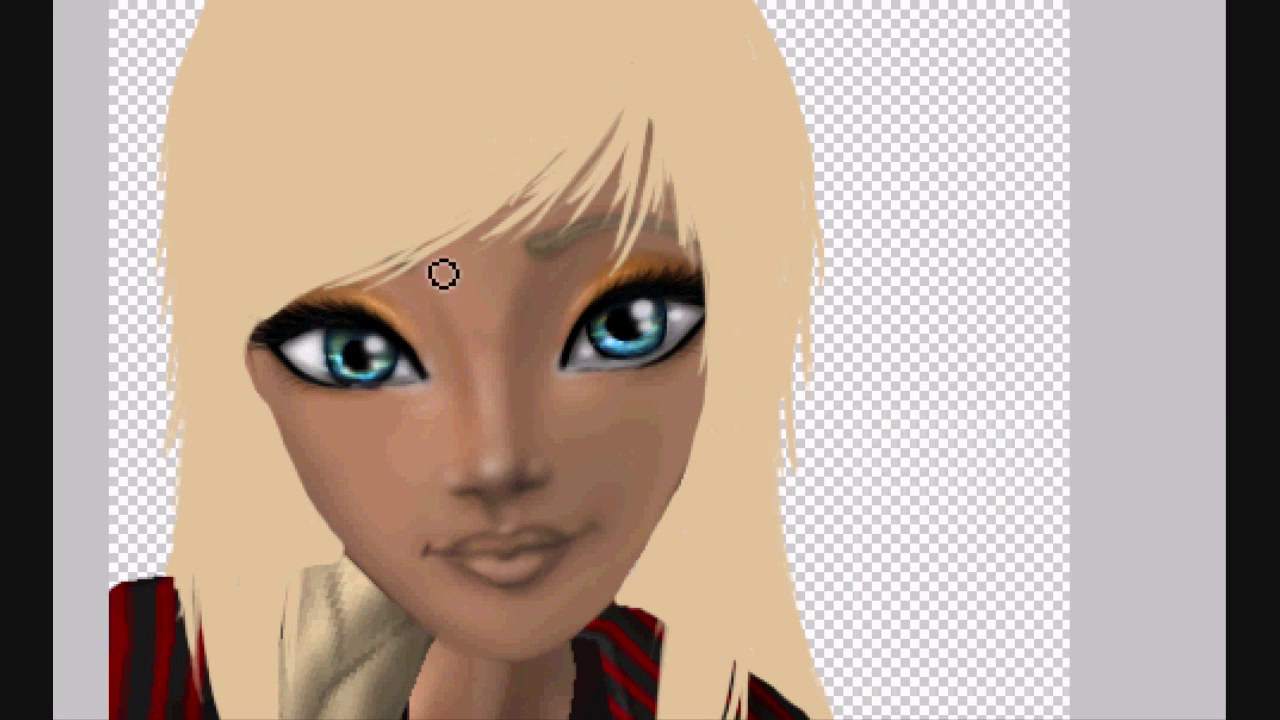
left_click_drag(366, 290, 258, 342)
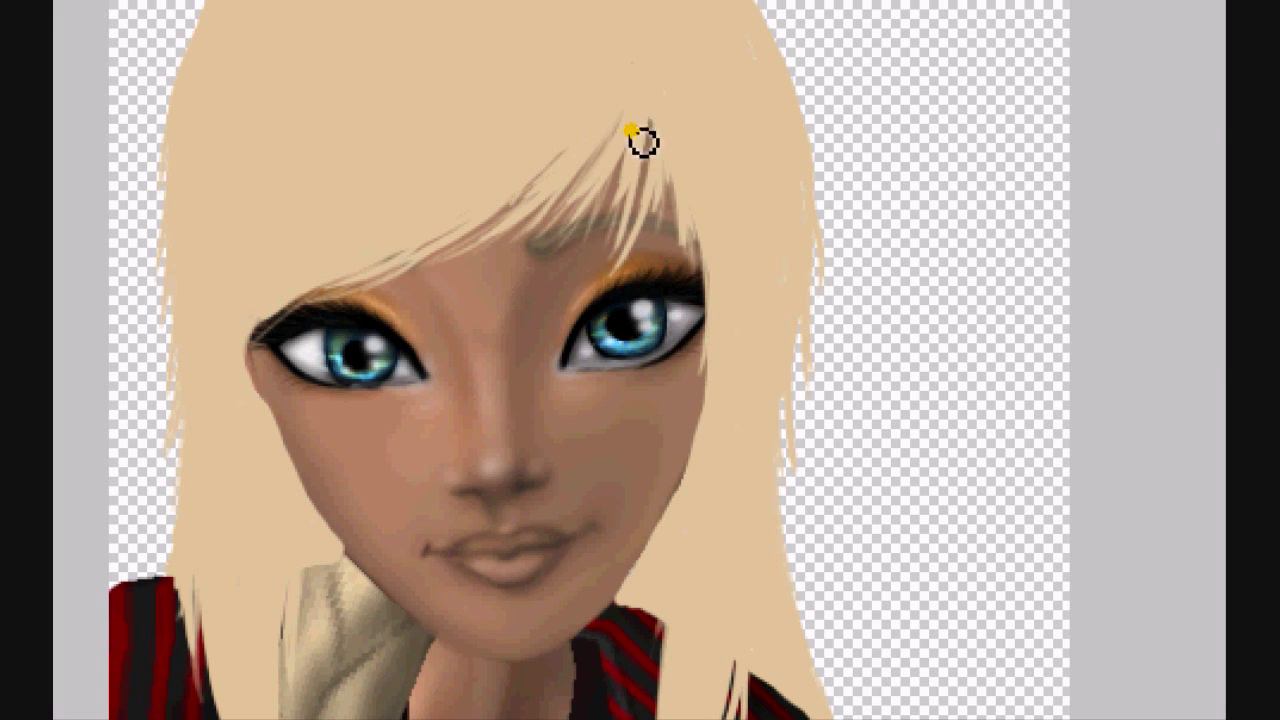
mouse_move(650, 133)
left_mouse_down()
mouse_move(621, 253)
mouse_move(654, 230)
left_mouse_up()
left_click_drag(675, 177, 710, 378)
left_click_drag(717, 328, 682, 424)
key("ctrl+z")
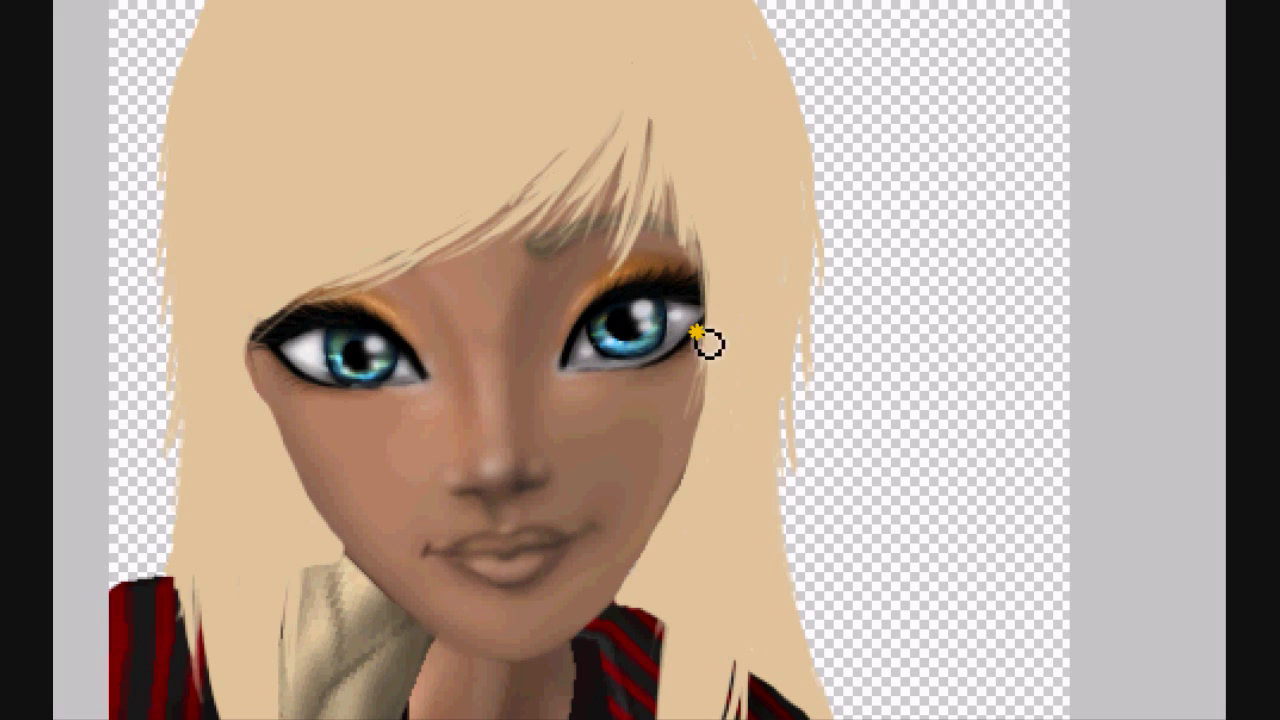
Paint fine strands around the right hair ends over the striped shirt, undoing the stray stroke at the tip
scroll(409, 537, "down", 2)
scroll(806, 280, "down", 2)
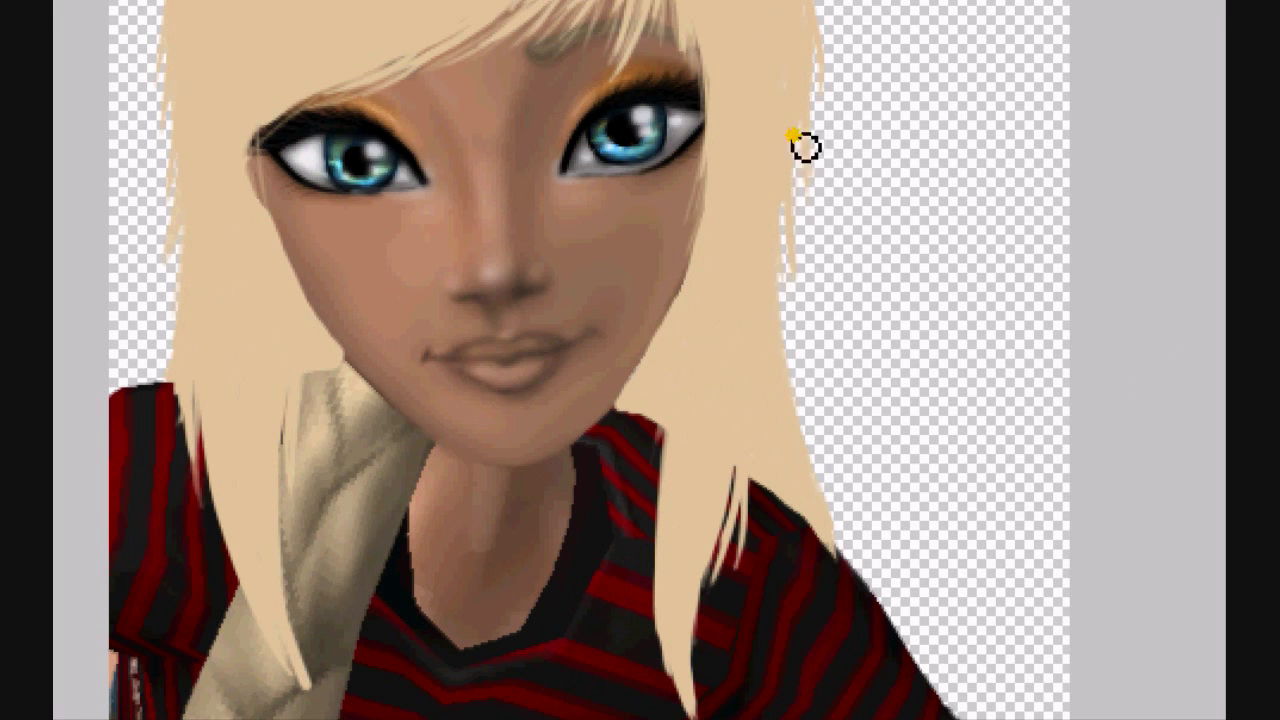
left_click_drag(660, 424, 676, 648)
scroll(850, 328, "down", 4)
left_click_drag(657, 418, 682, 518)
left_click_drag(666, 389, 709, 571)
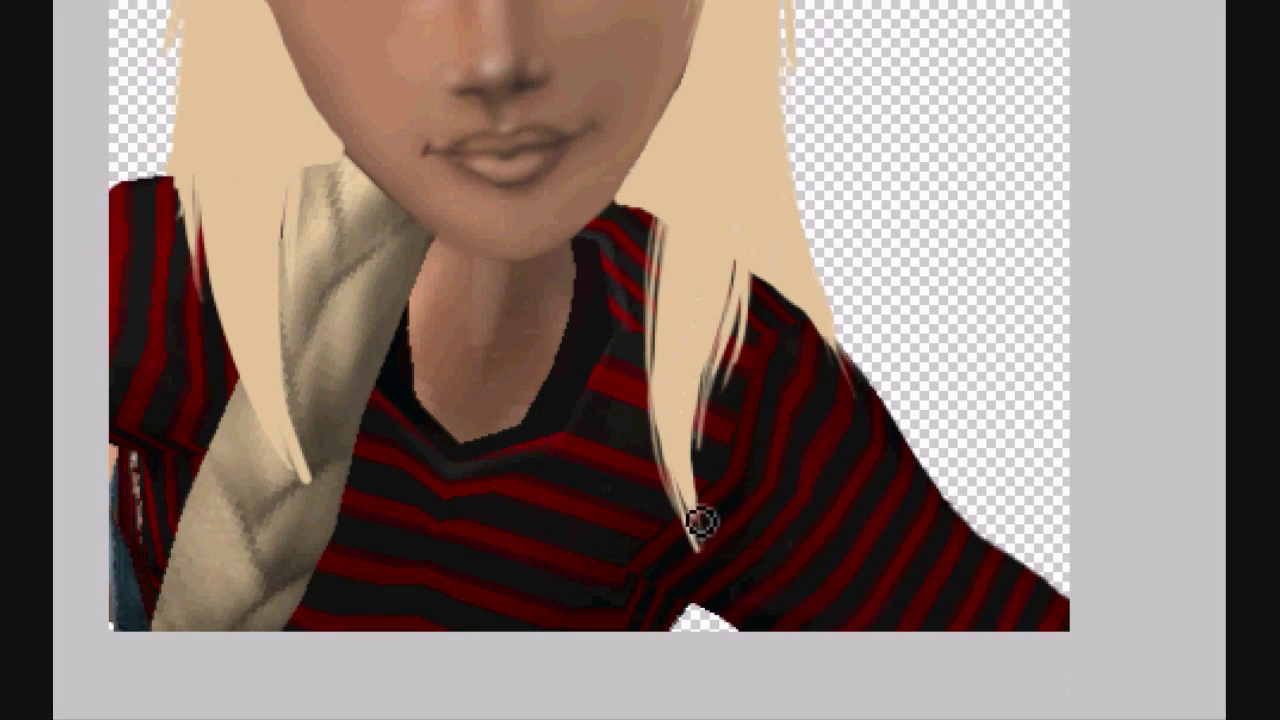
key("ctrl+z")
mouse_move(677, 454)
left_mouse_down()
mouse_move(713, 369)
mouse_move(671, 449)
left_mouse_up()
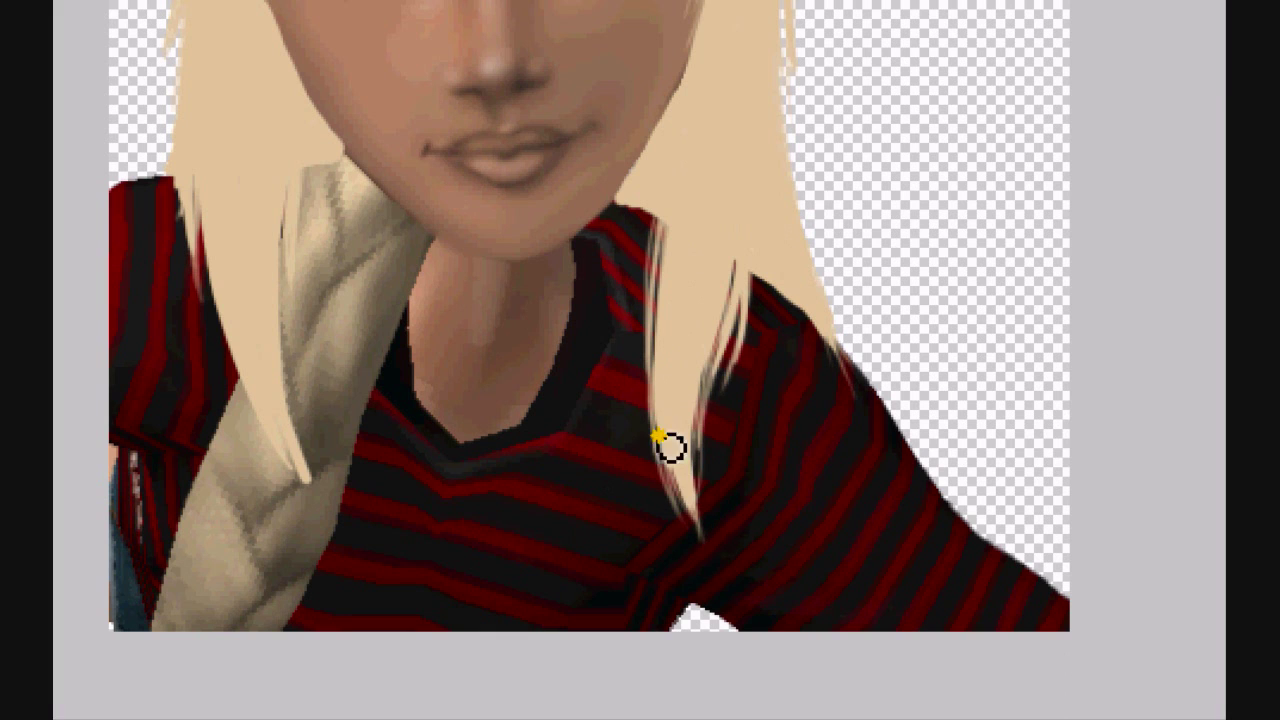
Add fine strands along both edges of the left hair ends over the shirt and raised arm
left_click_drag(290, 208, 309, 470)
left_click_drag(294, 357, 321, 497)
left_click_drag(200, 192, 213, 324)
mouse_move(208, 266)
left_mouse_down()
mouse_move(234, 271)
mouse_move(252, 428)
left_mouse_up()
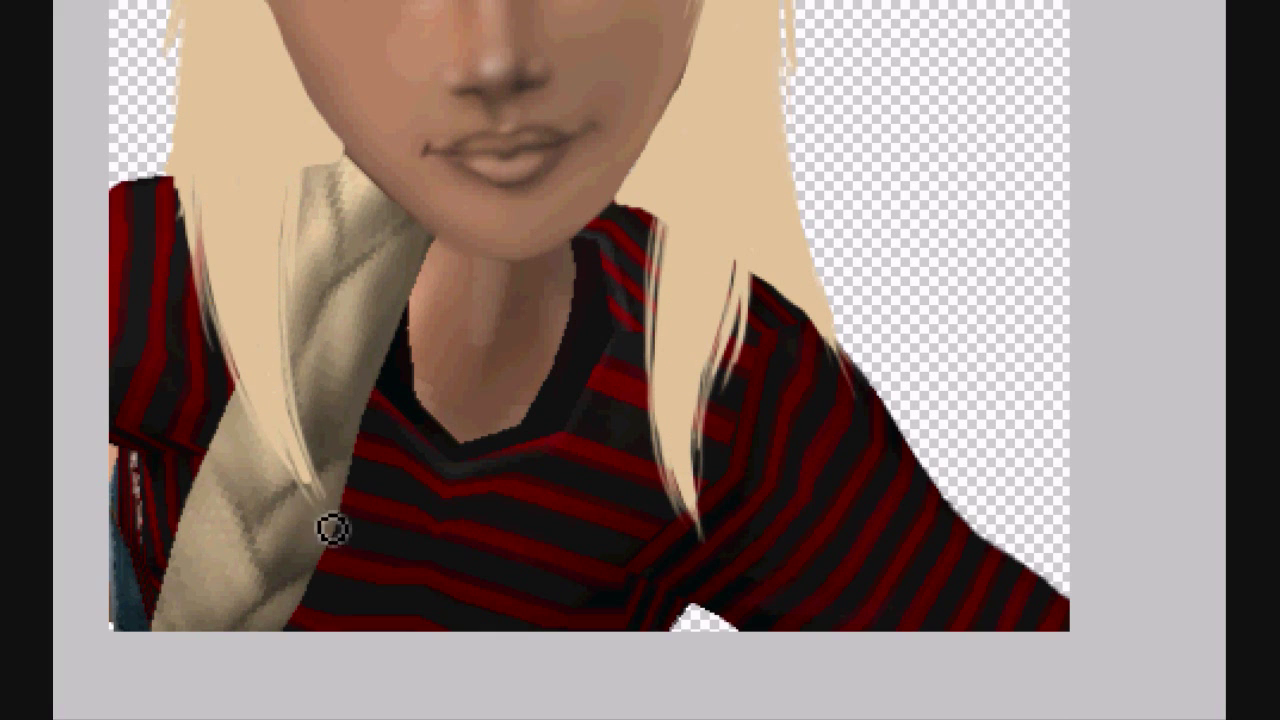
scroll(213, 436, "up", 3)
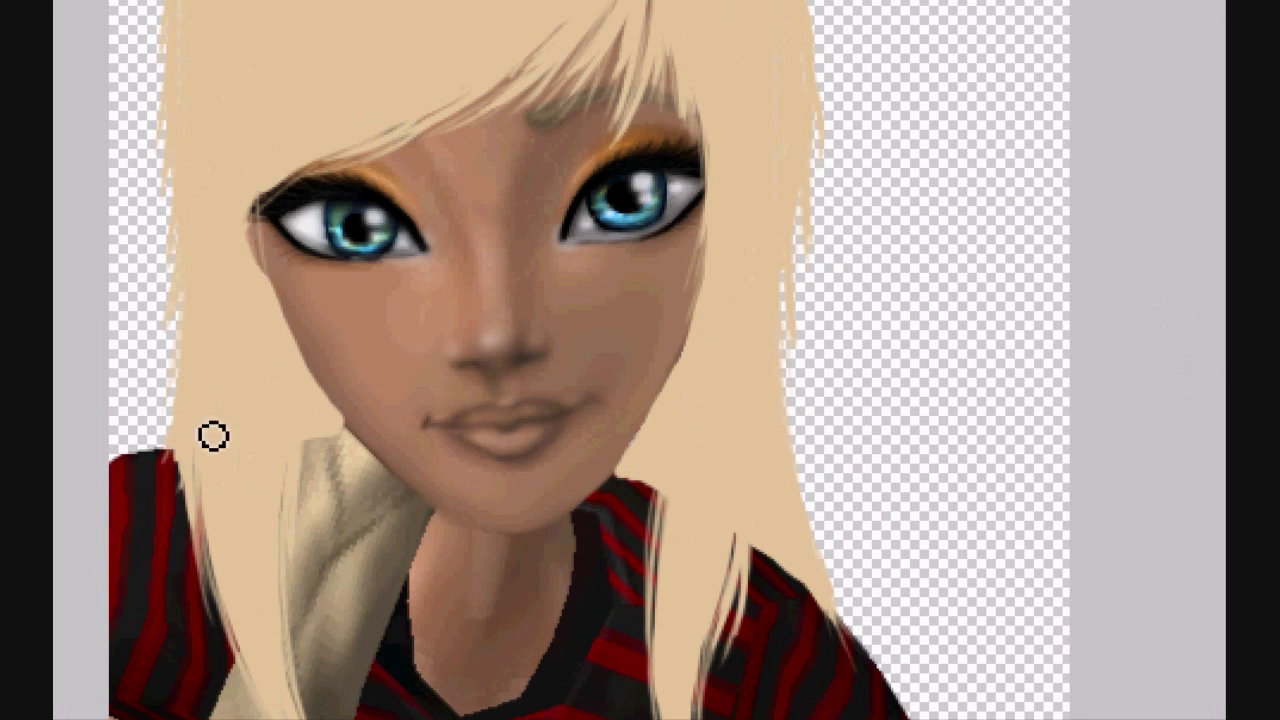
Paint a fine strand along the upper left outline of the crown
scroll(360, 70, "up", 3)
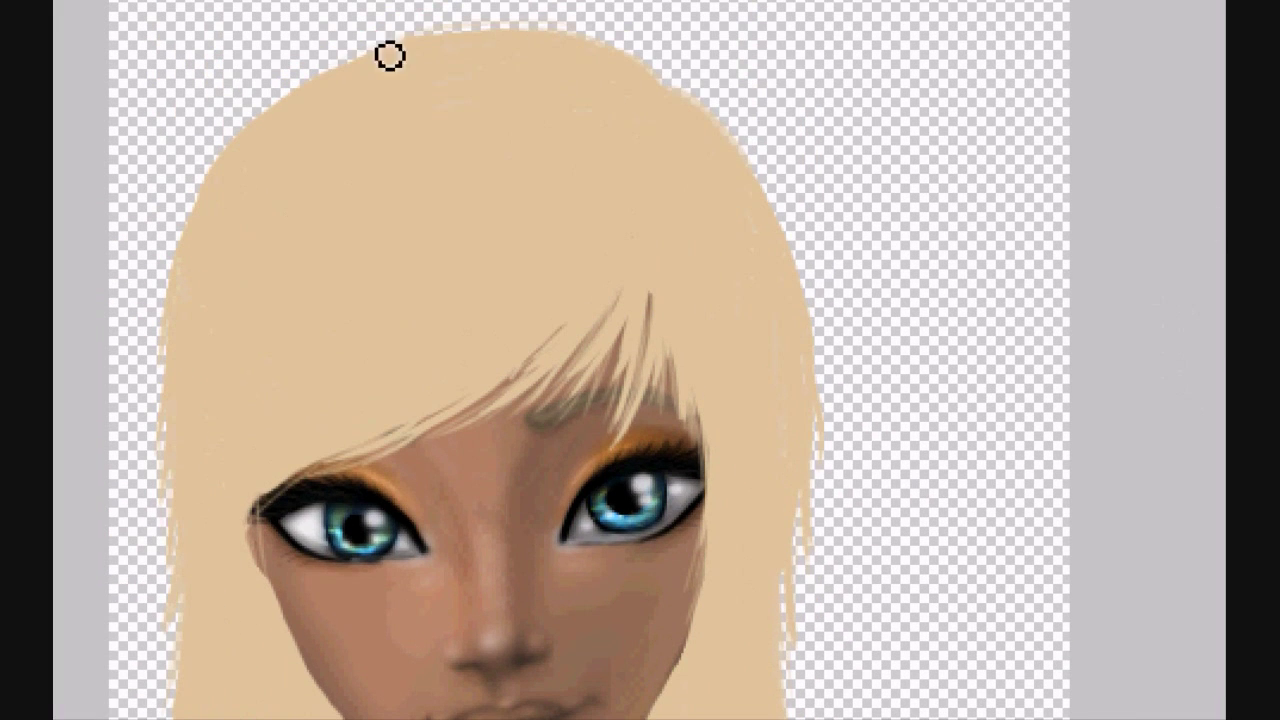
left_click_drag(331, 87, 192, 238)
scroll(800, 248, "down", 3)
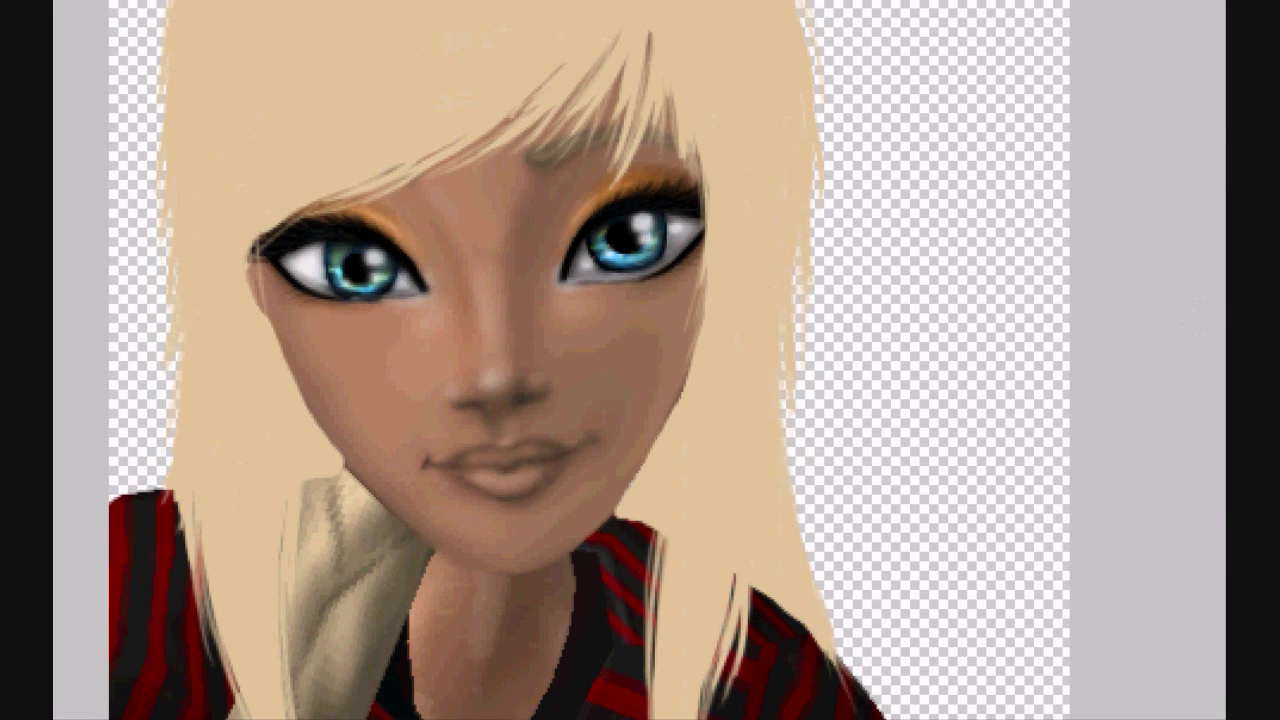
Switch to a slightly darker blonde and paint thin strands fanning from the parting into the lower fringe
left_click(854, 231)
key("Return")
scroll(588, 360, "up", 2)
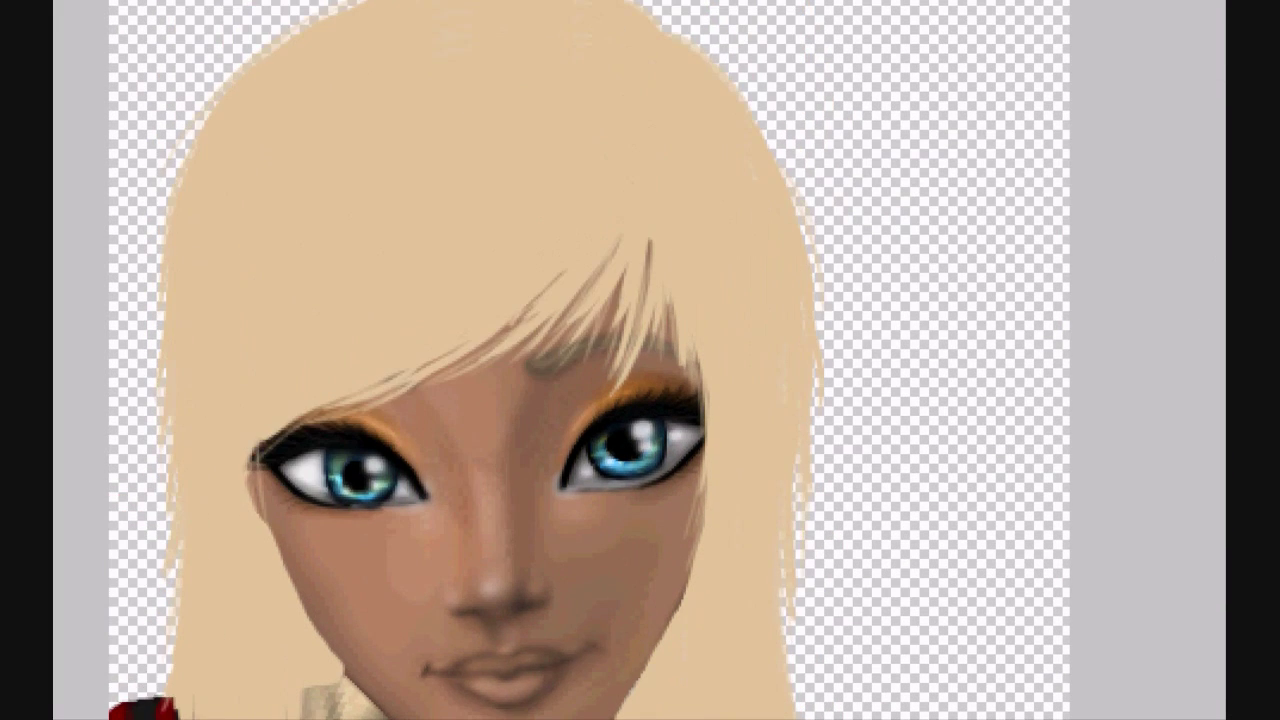
left_click_drag(642, 139, 546, 302)
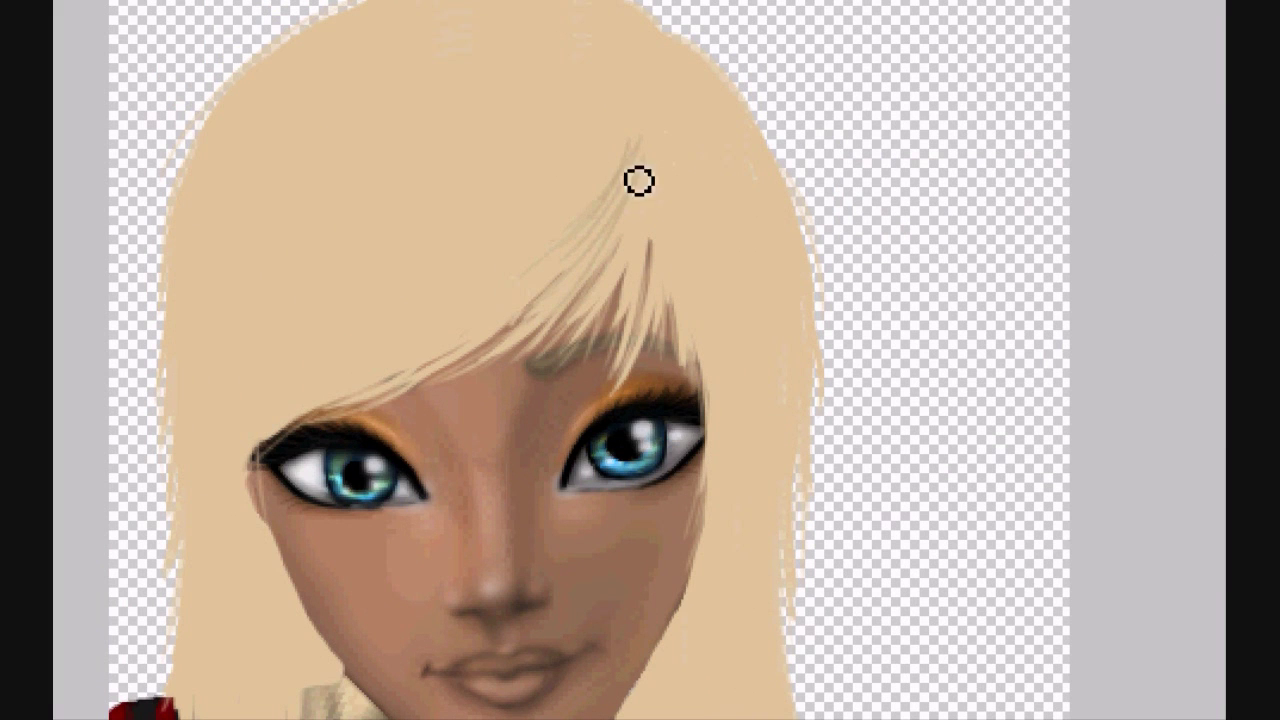
left_click_drag(631, 226, 562, 338)
left_click_drag(608, 260, 568, 284)
left_click_drag(559, 235, 408, 378)
left_click_drag(638, 235, 616, 361)
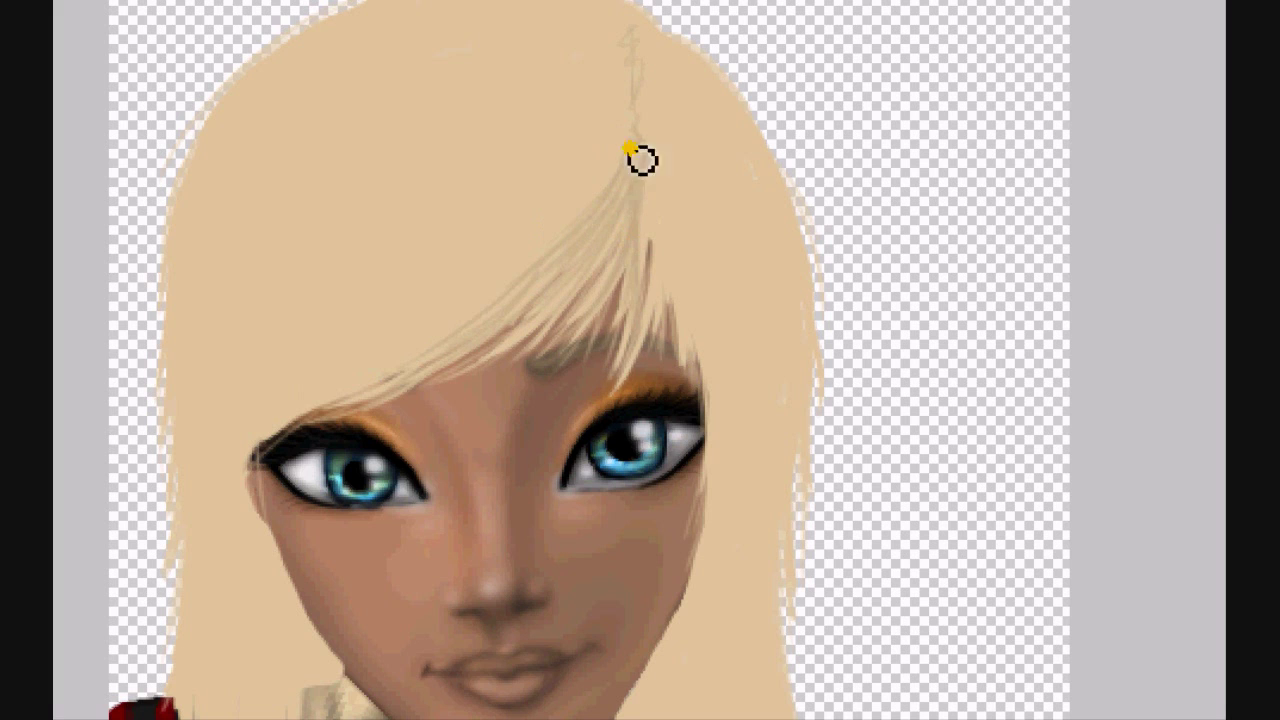
Paint long darker strands sweeping from the parting across the whole fringe to the outer corner of the left eye
left_click_drag(612, 165, 438, 347)
left_click_drag(592, 163, 294, 383)
mouse_move(628, 146)
left_mouse_down()
mouse_move(512, 173)
mouse_move(261, 515)
left_mouse_up()
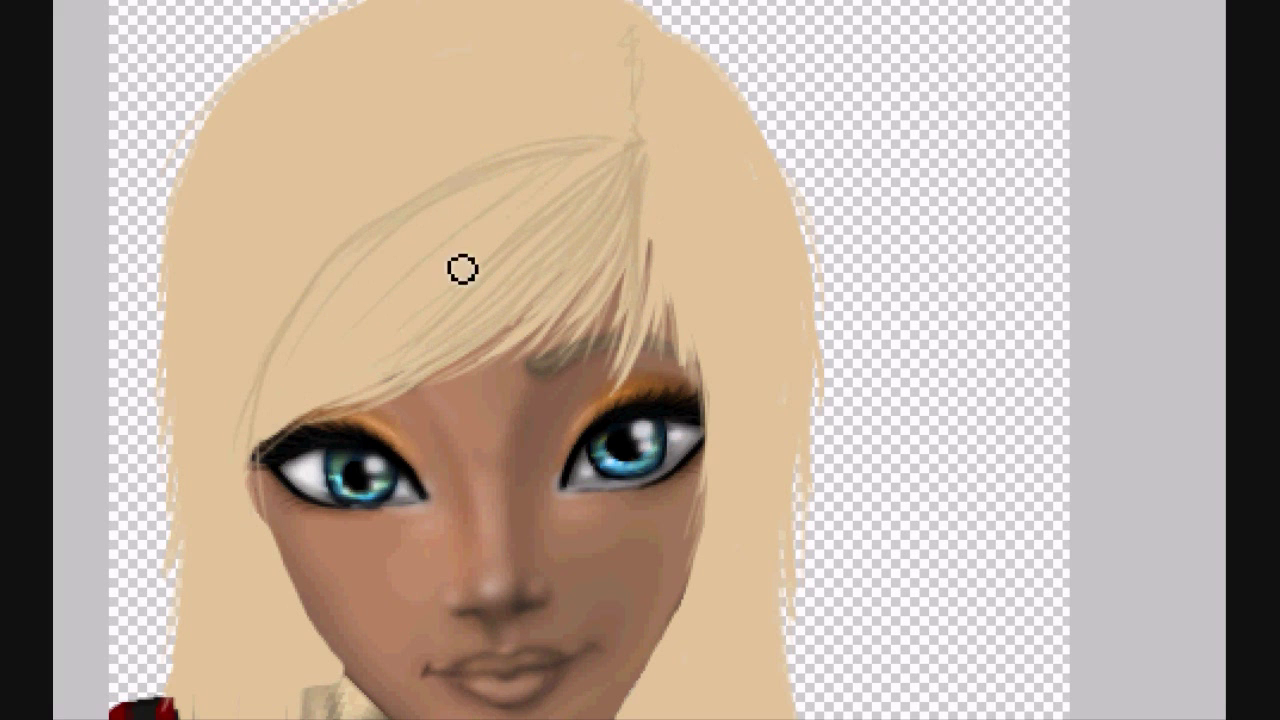
left_click_drag(554, 134, 275, 495)
left_click_drag(593, 171, 325, 328)
left_click_drag(526, 248, 300, 372)
left_click_drag(513, 244, 297, 397)
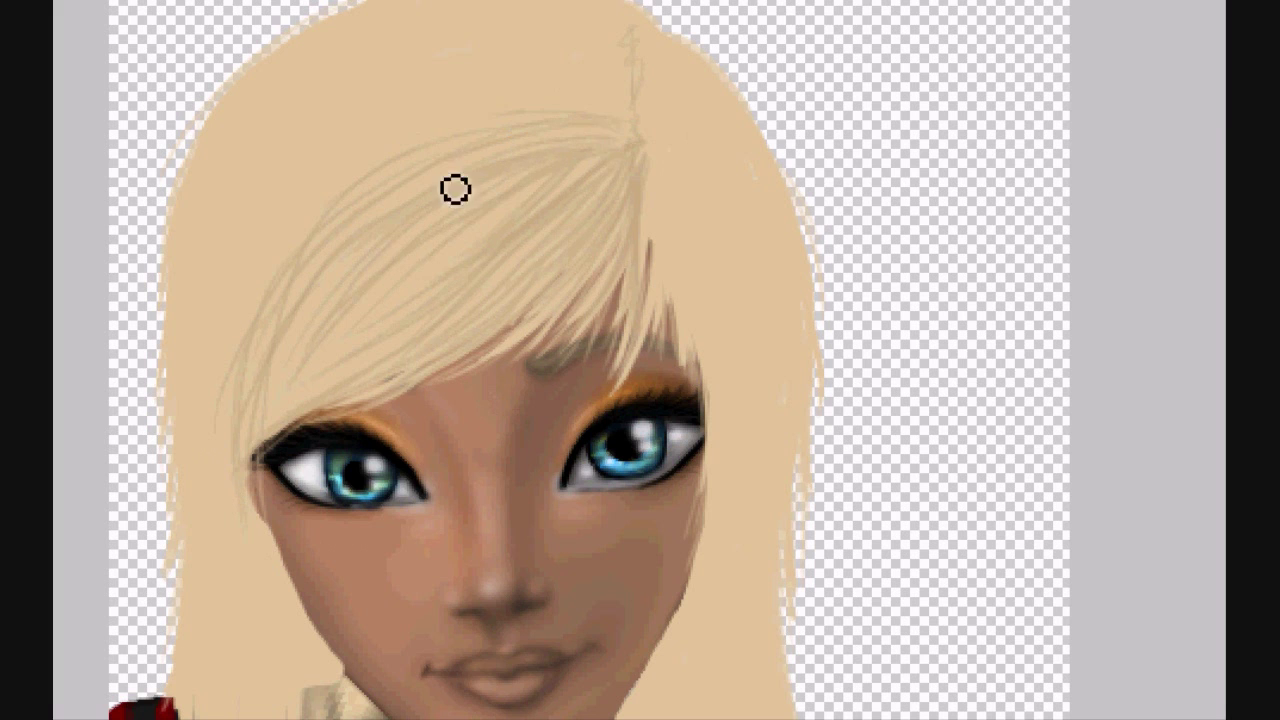
Paint darker strands from the parting over the top of the crown, undoing the first stray stroke
left_click_drag(612, 80, 316, 183)
key("ctrl+z")
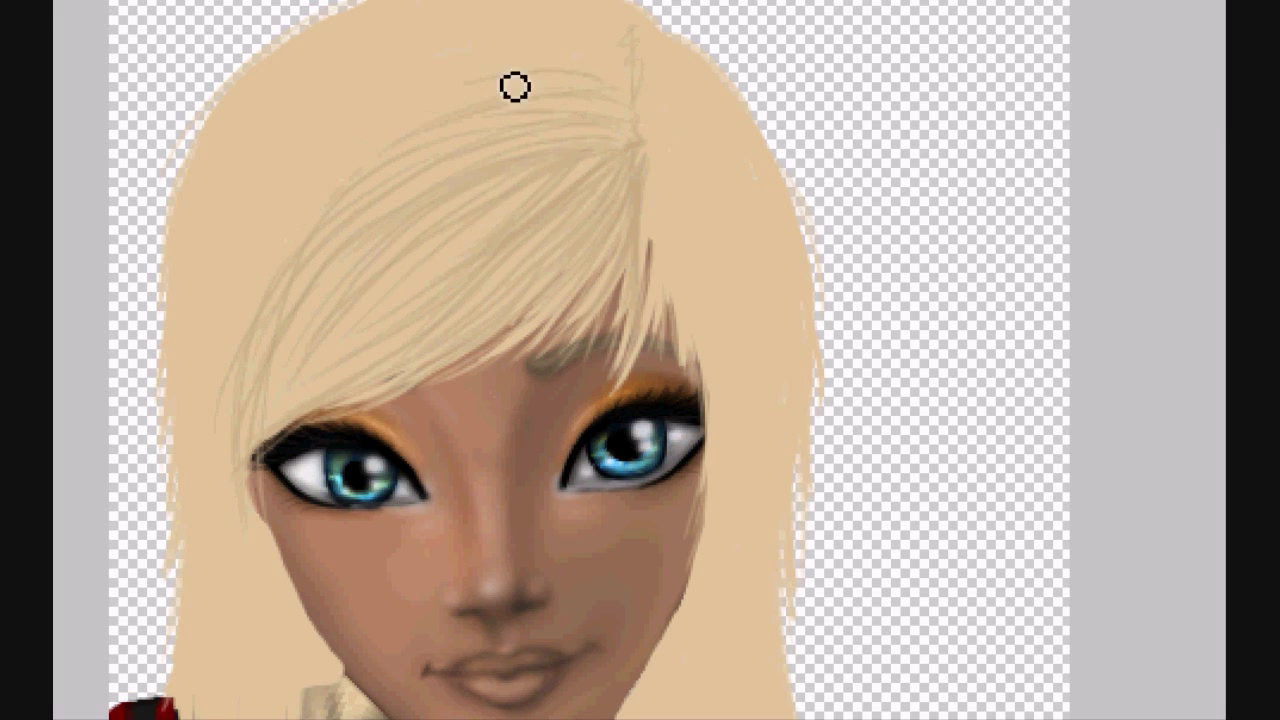
scroll(545, 210, "up", 2)
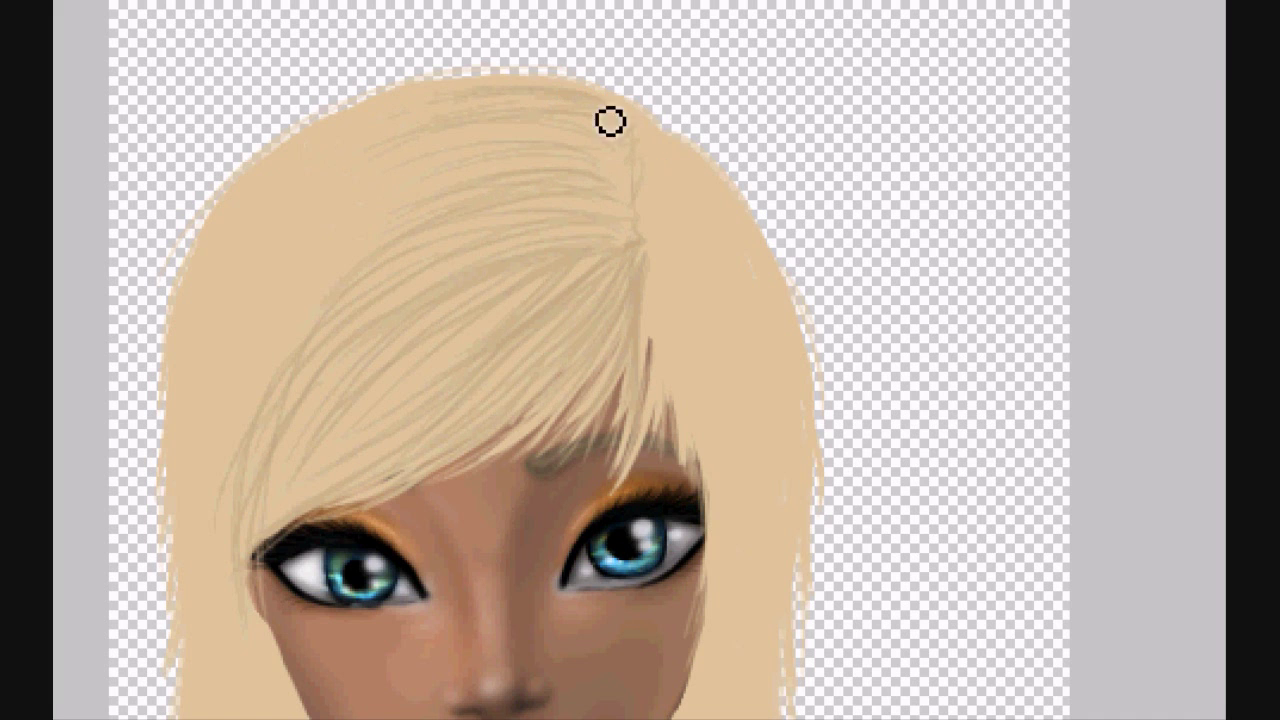
left_click_drag(620, 104, 320, 172)
left_click_drag(440, 115, 197, 331)
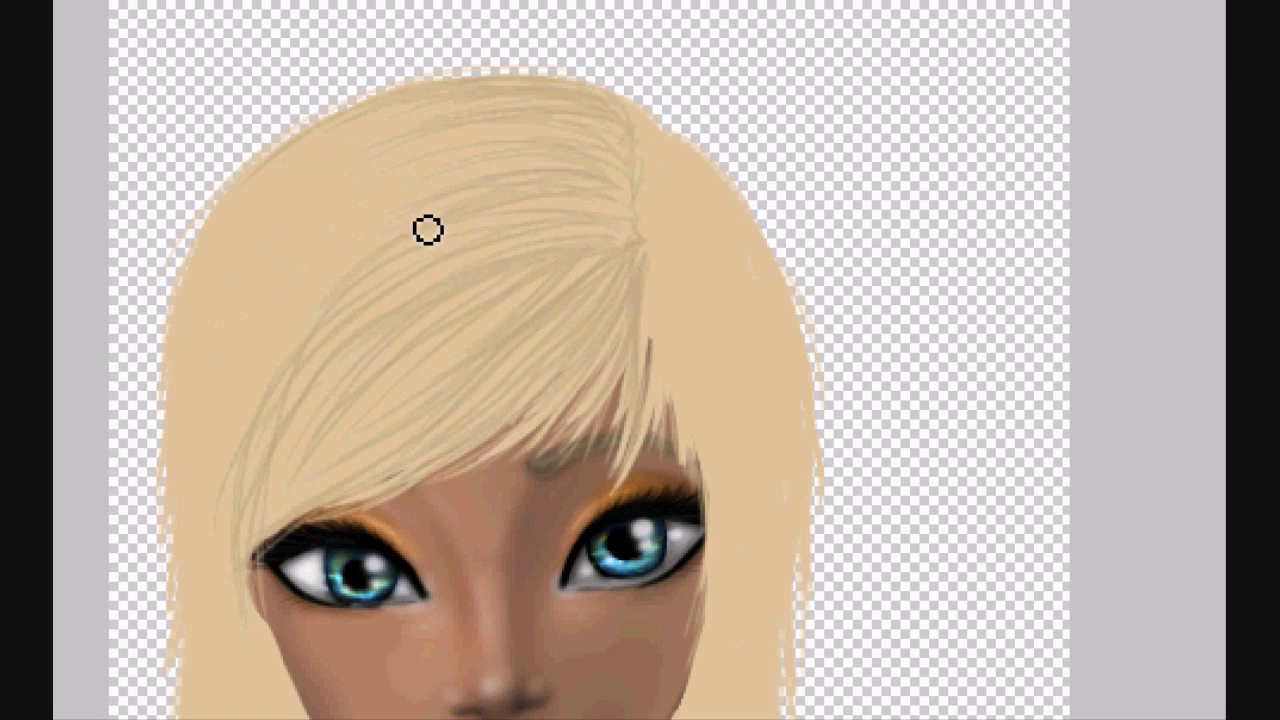
Fill the left side of the crown with curved darker strands down to the temple, undoing the unwanted strokes
left_click_drag(460, 114, 208, 322)
mouse_move(423, 131)
left_mouse_down()
mouse_move(177, 444)
mouse_move(224, 280)
mouse_move(220, 312)
mouse_move(435, 126)
left_mouse_up()
key("ctrl+z")
key("ctrl+z")
key("ctrl+z")
key("ctrl+z")
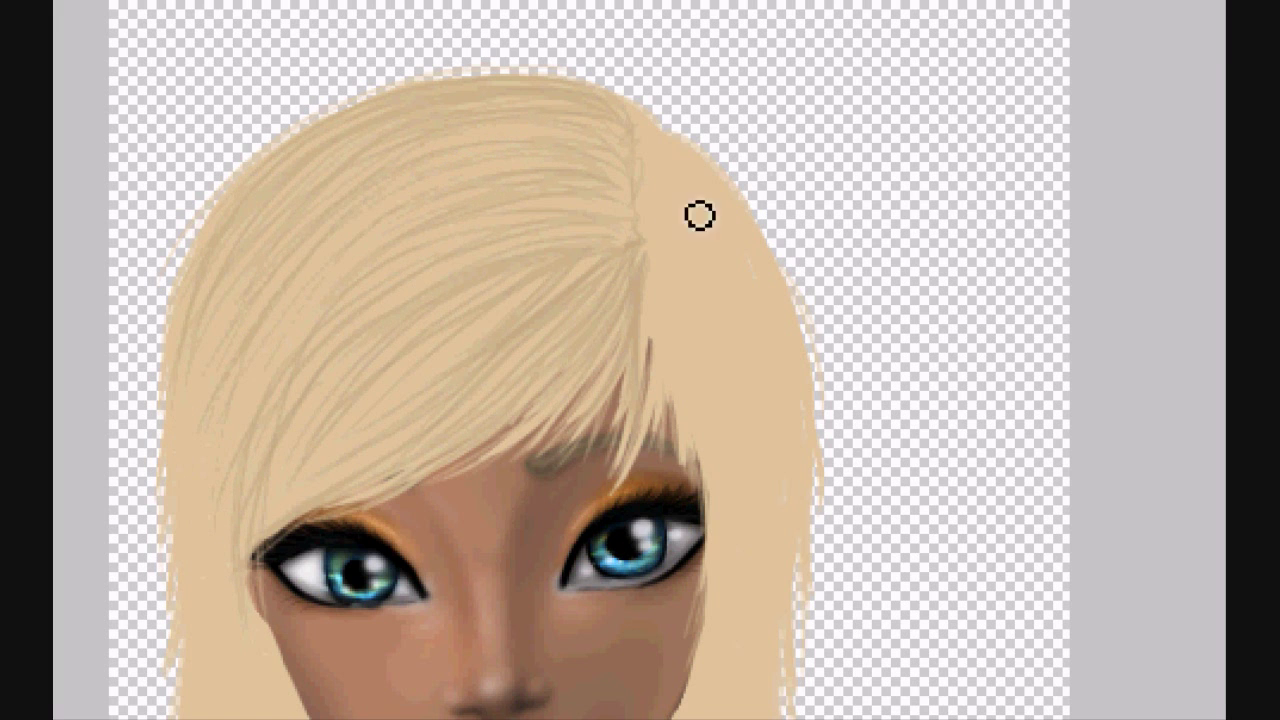
Paint darker strands down the left length of hair, from beside the left eye and cheek onto the raised arm
scroll(380, 255, "down", 5)
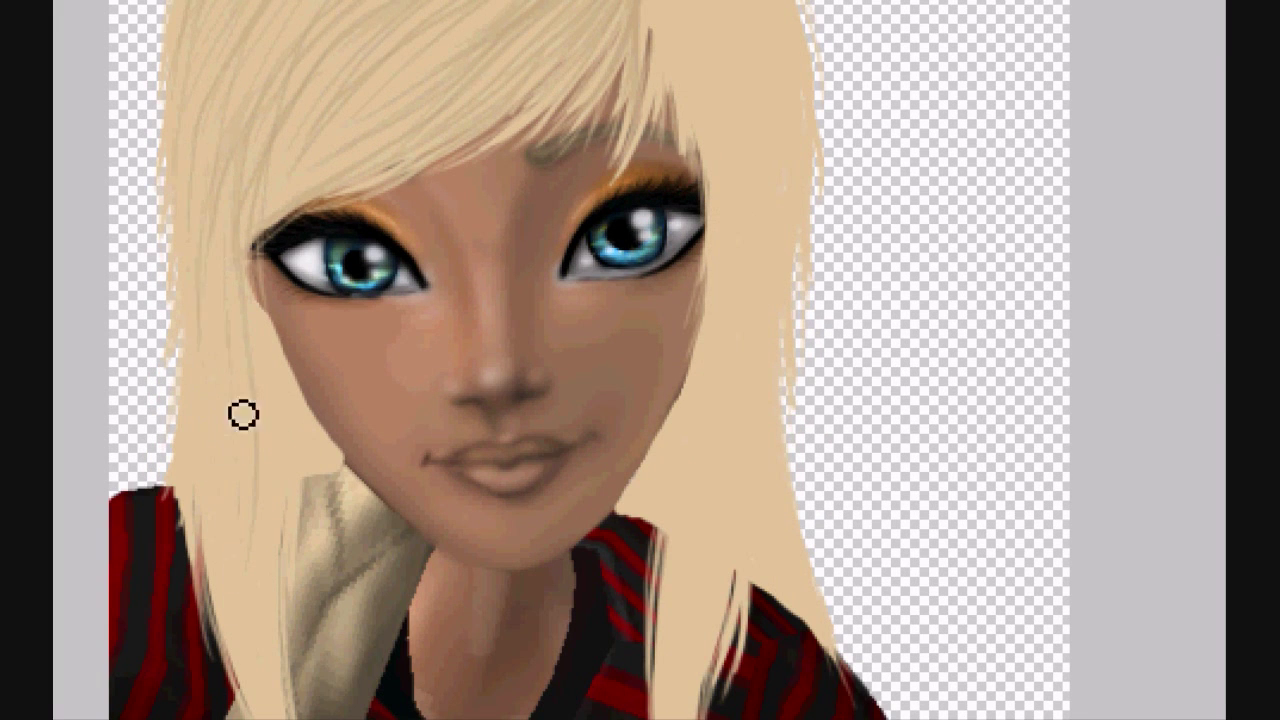
scroll(1168, 410, "down", 2)
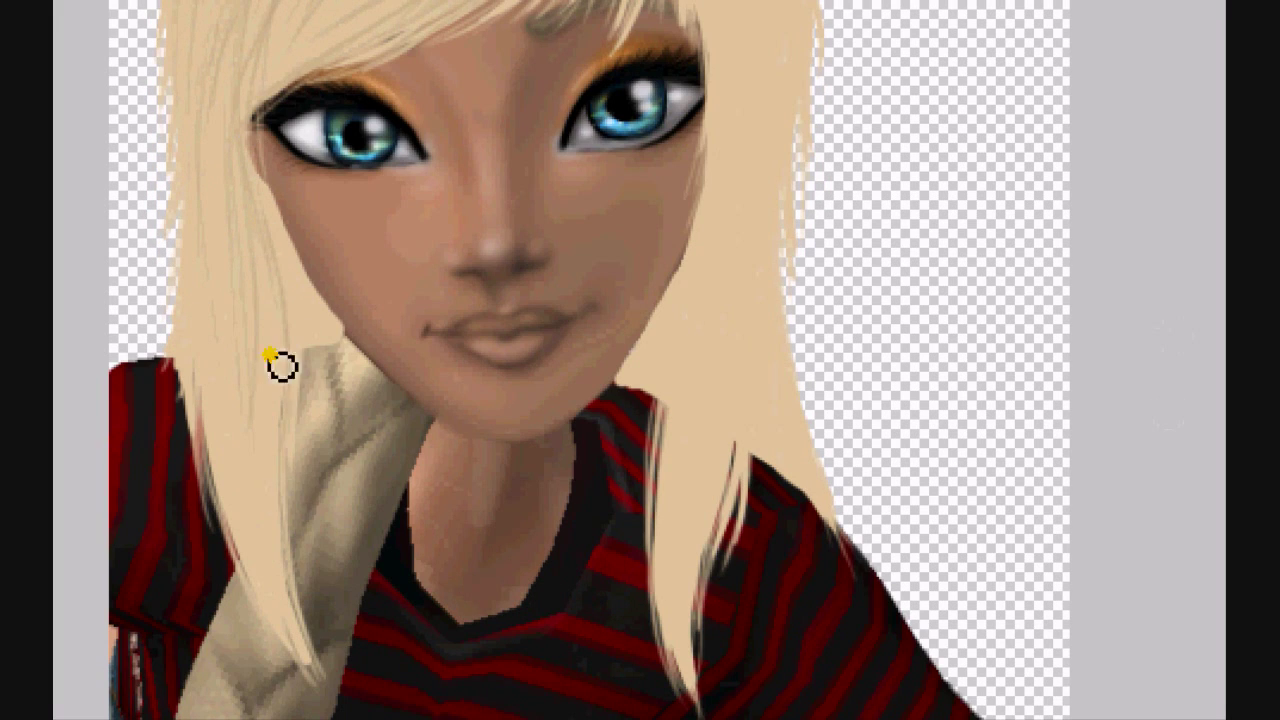
left_click_drag(243, 277, 266, 540)
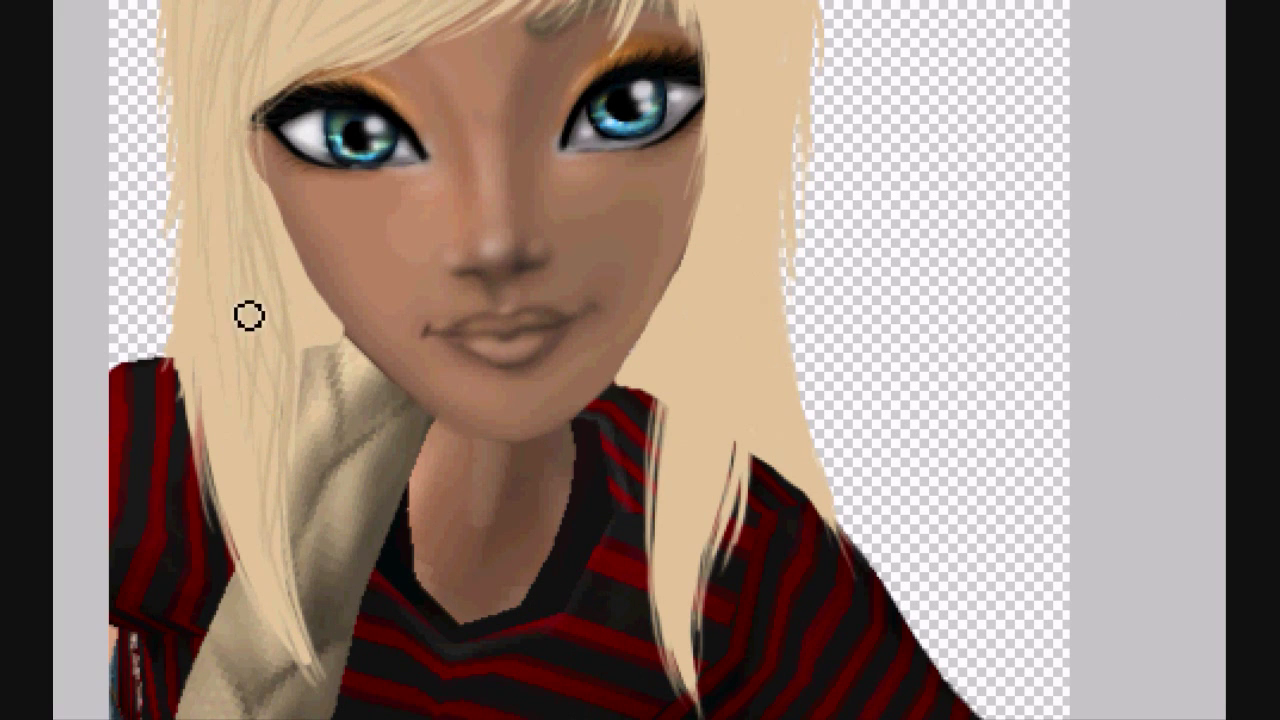
left_click_drag(230, 204, 304, 516)
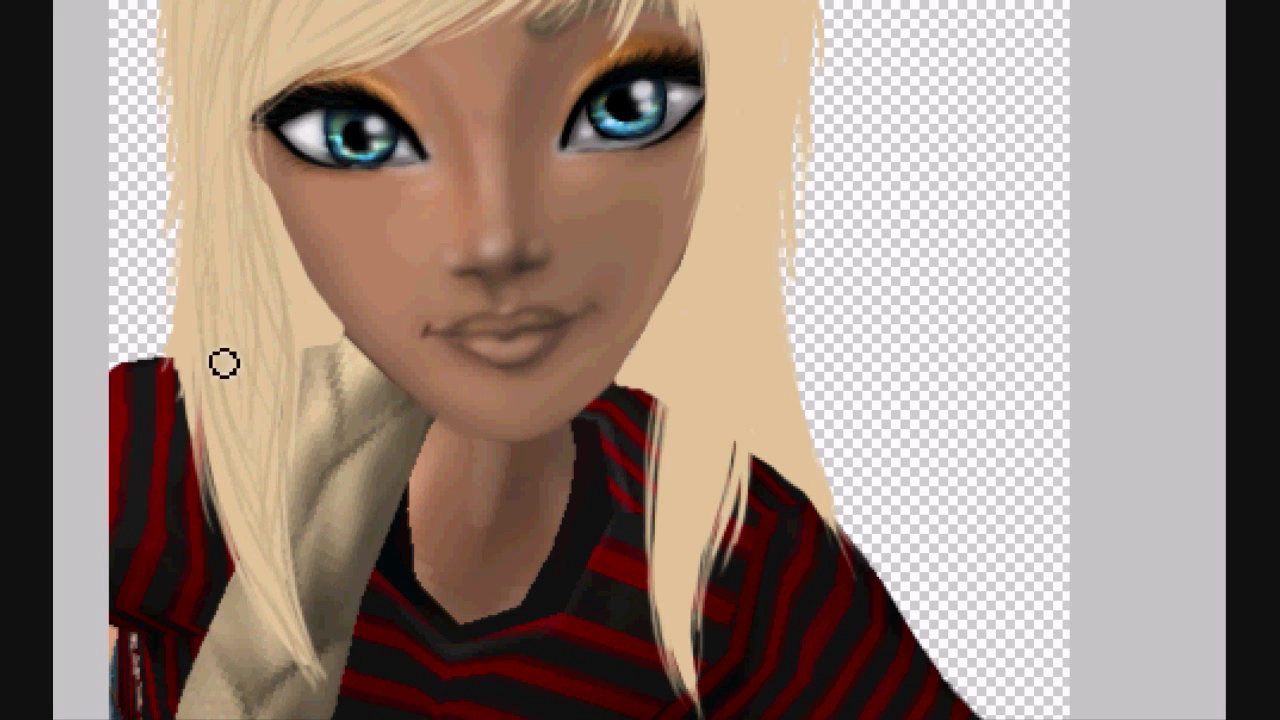
left_click_drag(203, 275, 196, 465)
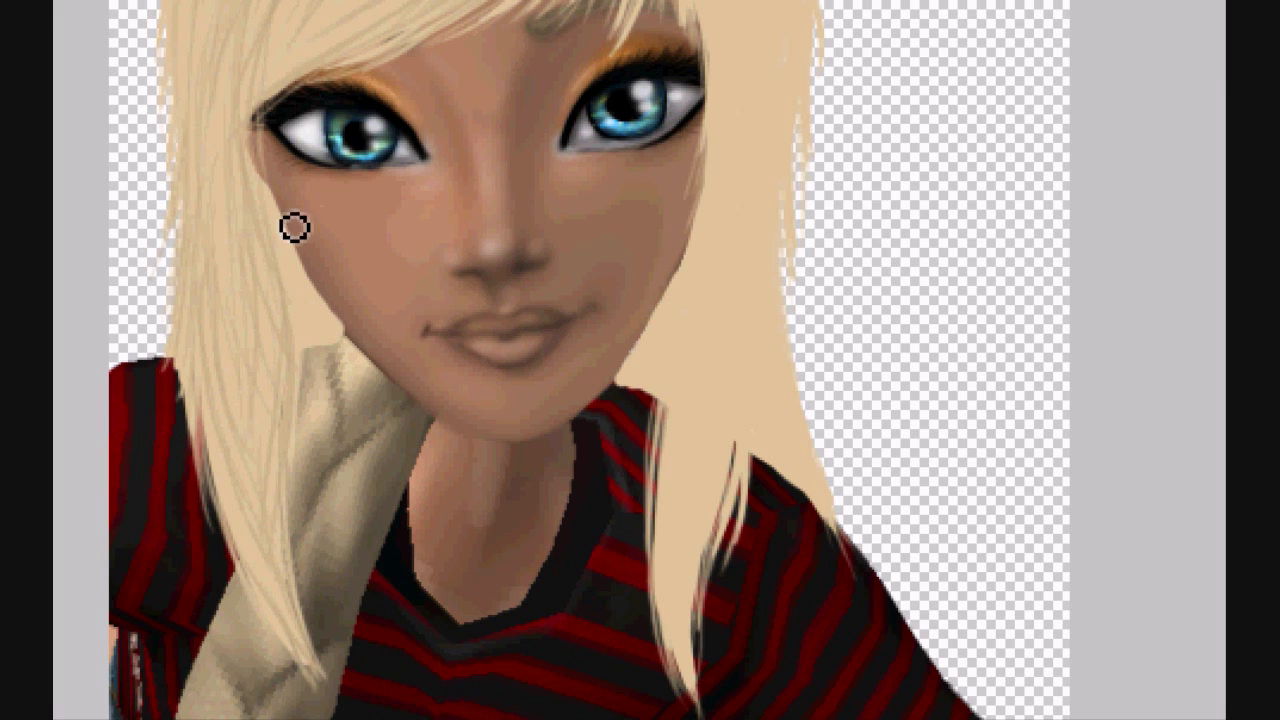
left_click_drag(272, 183, 303, 263)
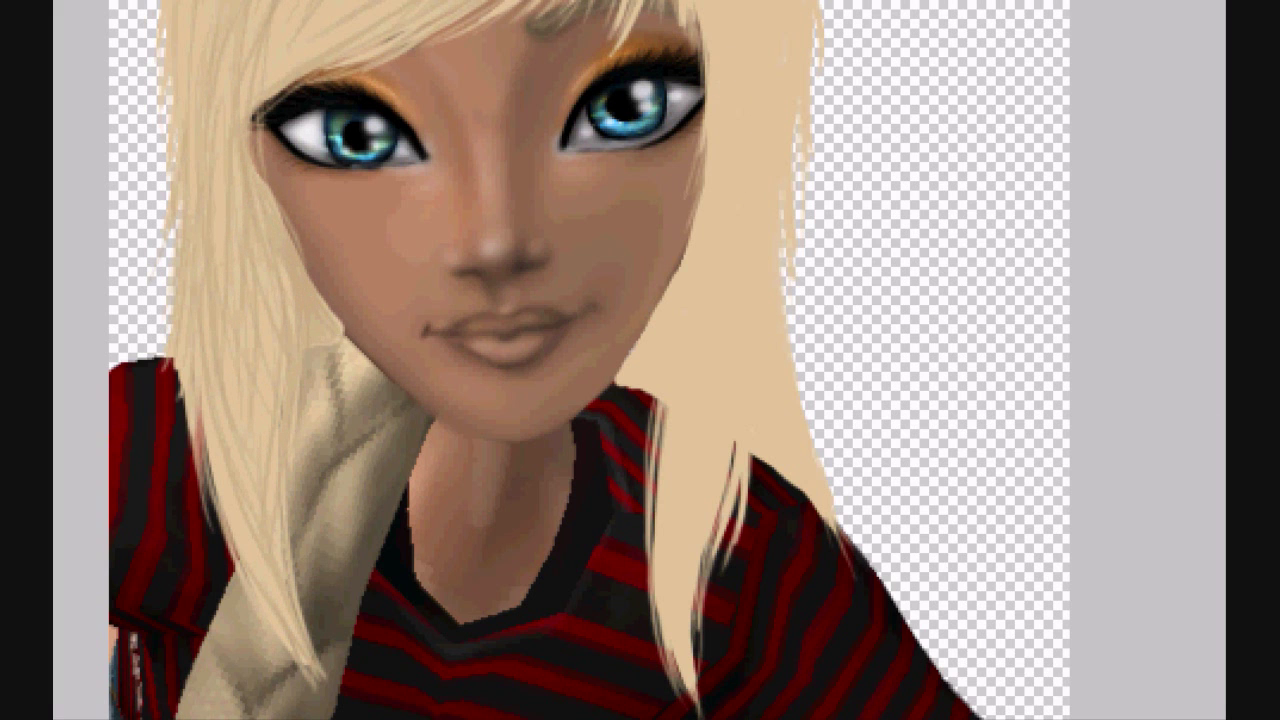
Paint darker strands beside the right eye and down the inner right length toward the striped shirt
scroll(640, 360, "up", 5)
left_click_drag(711, 236, 704, 437)
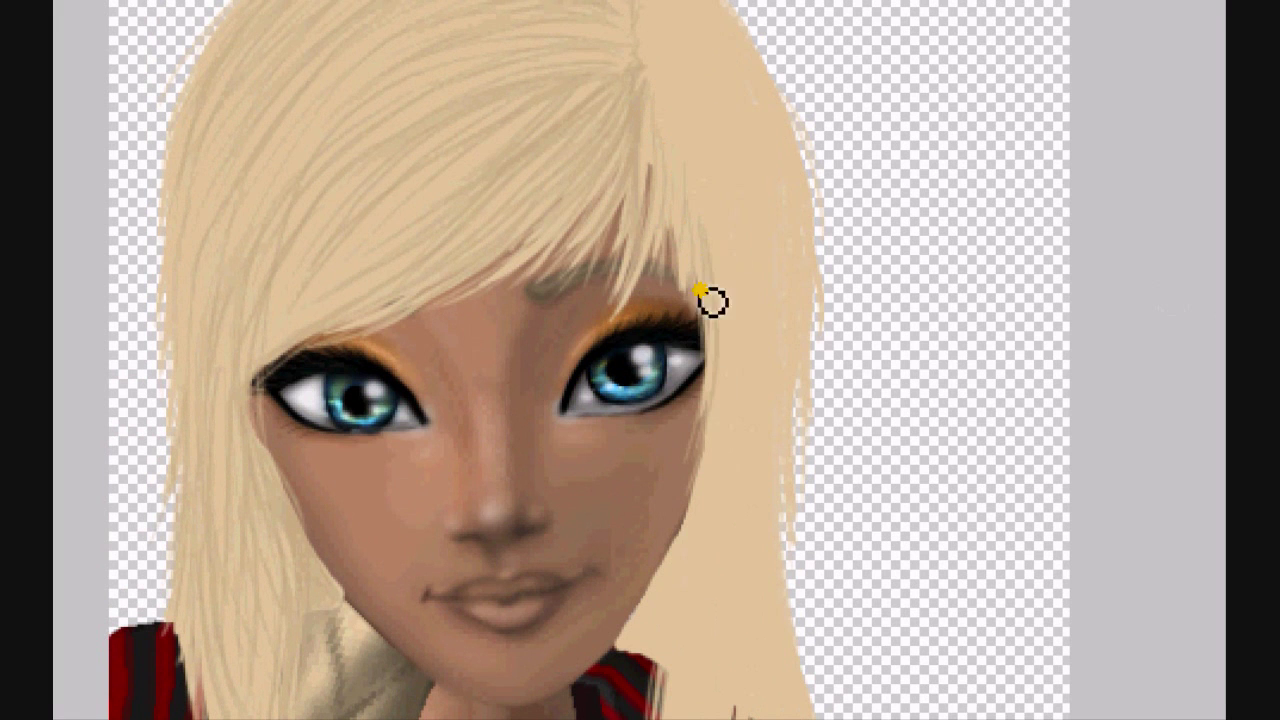
scroll(737, 350, "down", 5)
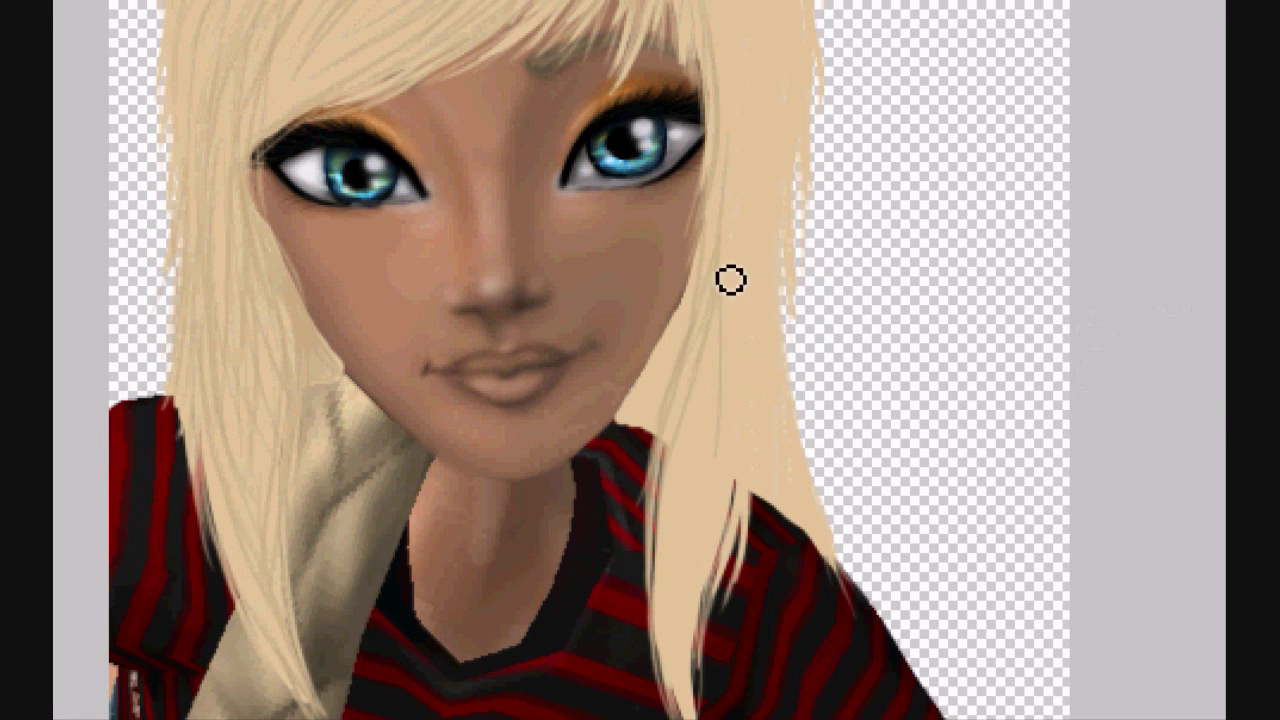
scroll(1166, 321, "down", 2)
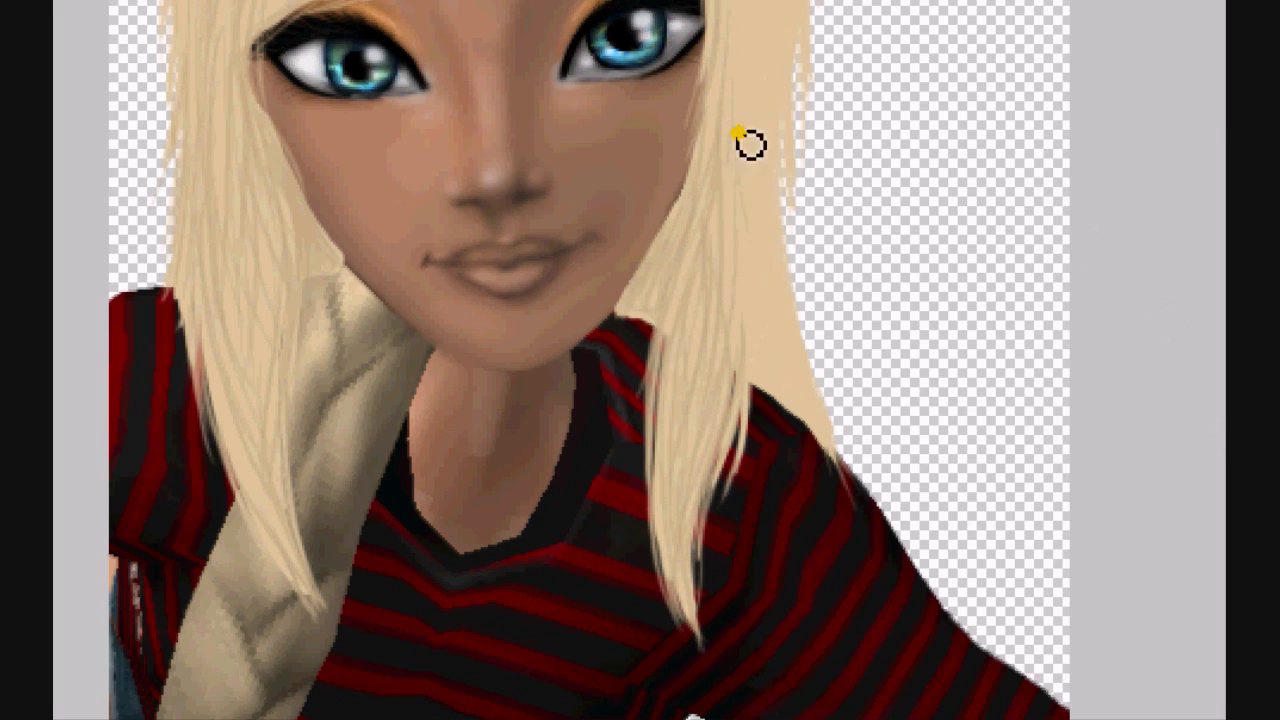
Paint darker strands along the outer right length above the shoulder, undoing the stroke near the upper edge
left_click_drag(816, 413, 772, 327)
left_click_drag(805, 416, 786, 251)
scroll(1222, 418, "up", 2)
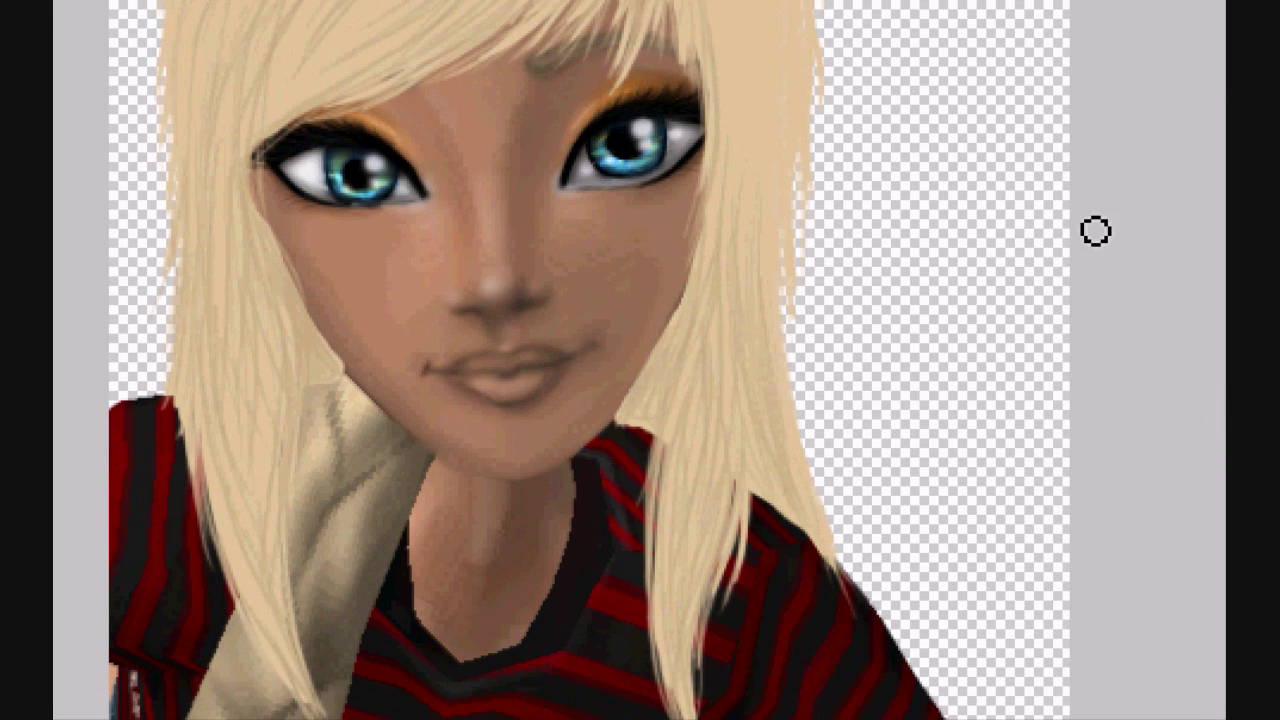
mouse_move(749, 76)
left_mouse_down()
mouse_move(797, 183)
mouse_move(813, 103)
mouse_move(812, 235)
left_mouse_up()
key("ctrl+z")
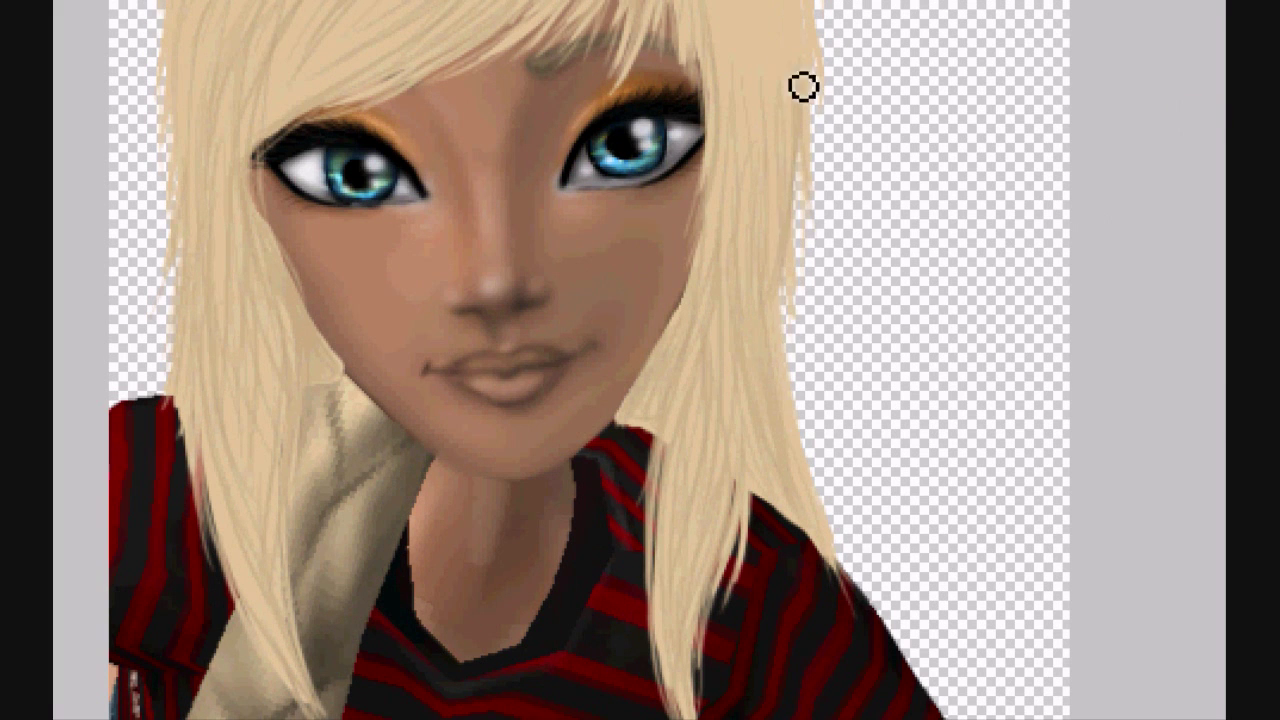
left_click_drag(766, 474, 749, 460)
Fill the crown to the right of the parting with darker strands curving down the right side, and touch up the fringe
scroll(1137, 374, "up", 3)
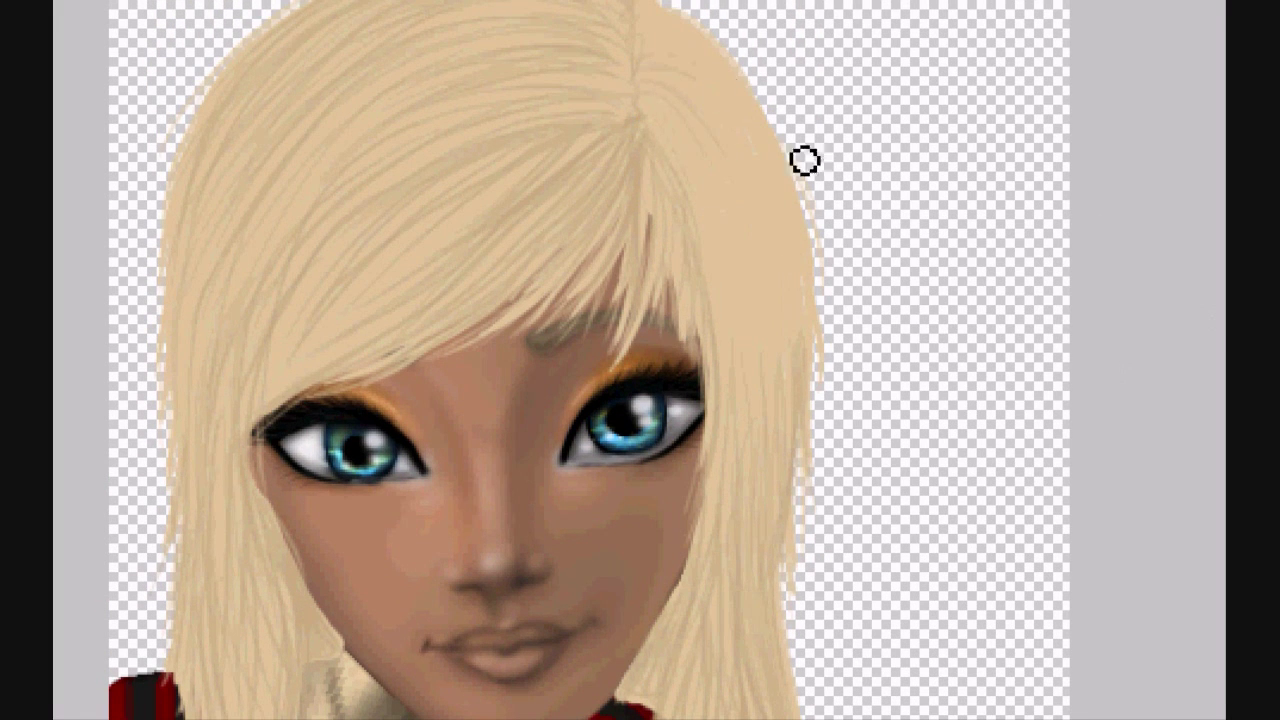
scroll(771, 106, "up", 1)
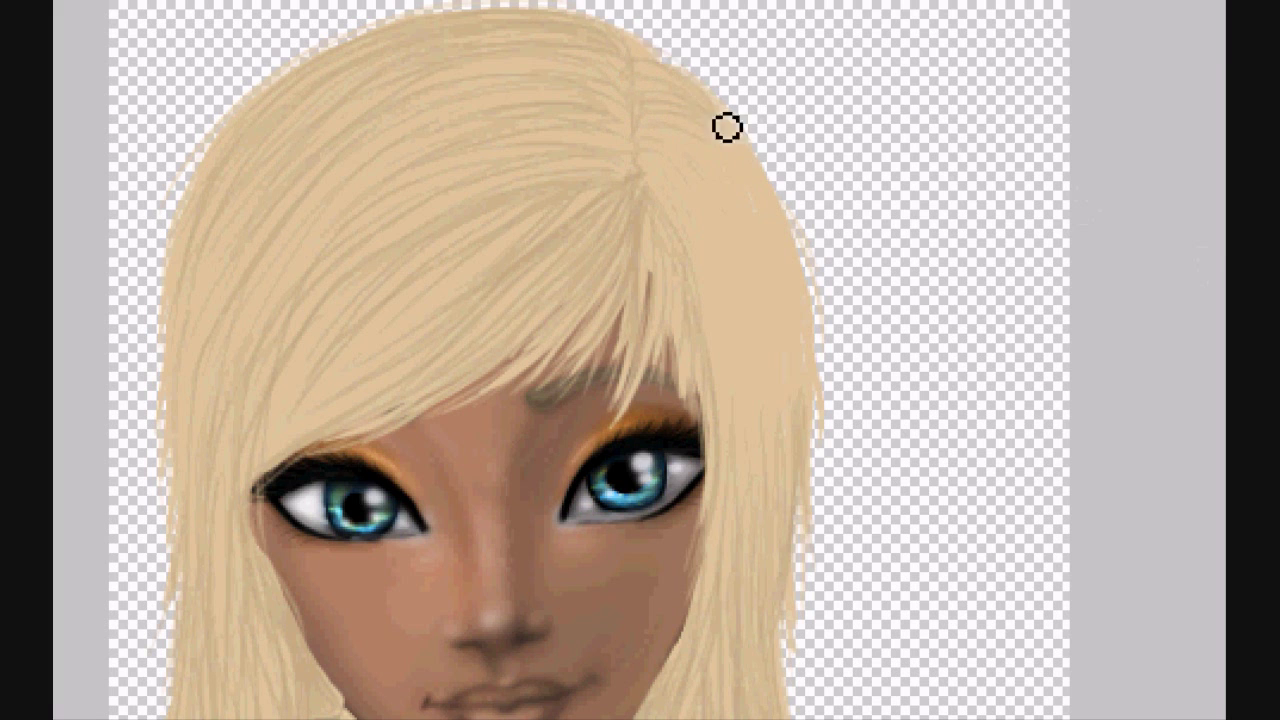
left_click_drag(758, 252, 771, 263)
left_click_drag(672, 222, 687, 190)
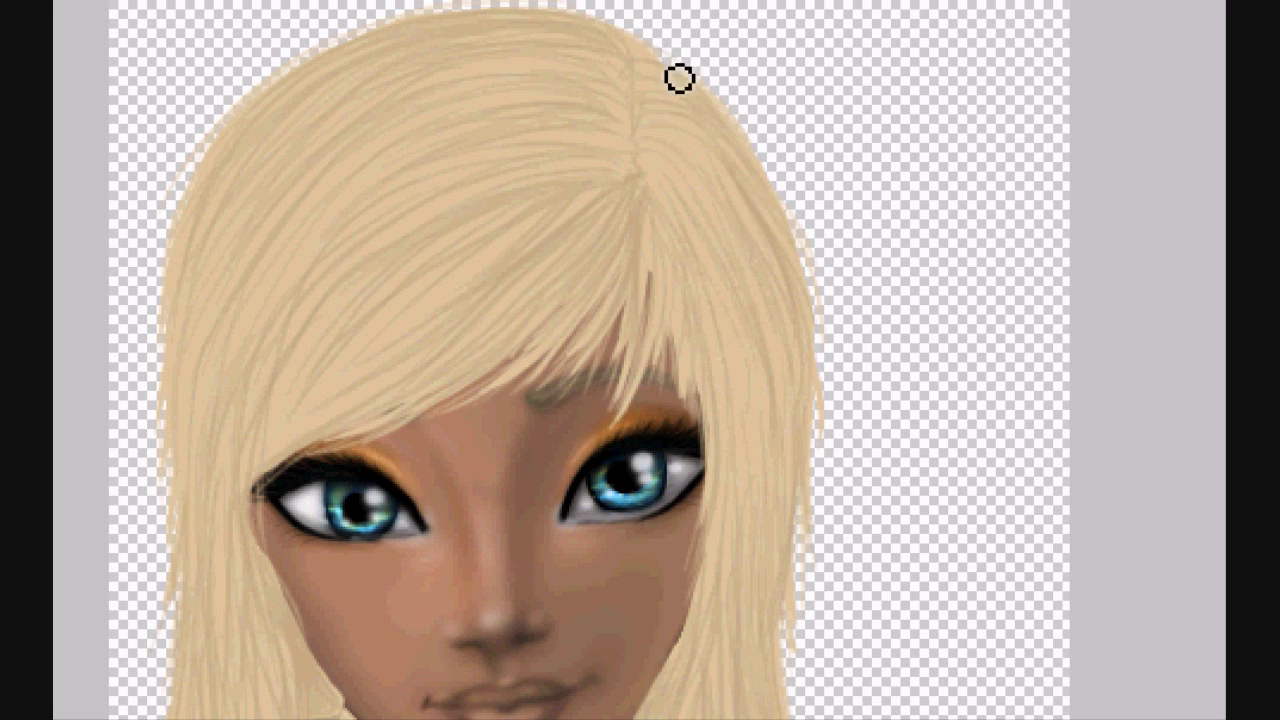
mouse_move(543, 217)
left_mouse_down()
mouse_move(341, 385)
mouse_move(536, 236)
left_mouse_up()
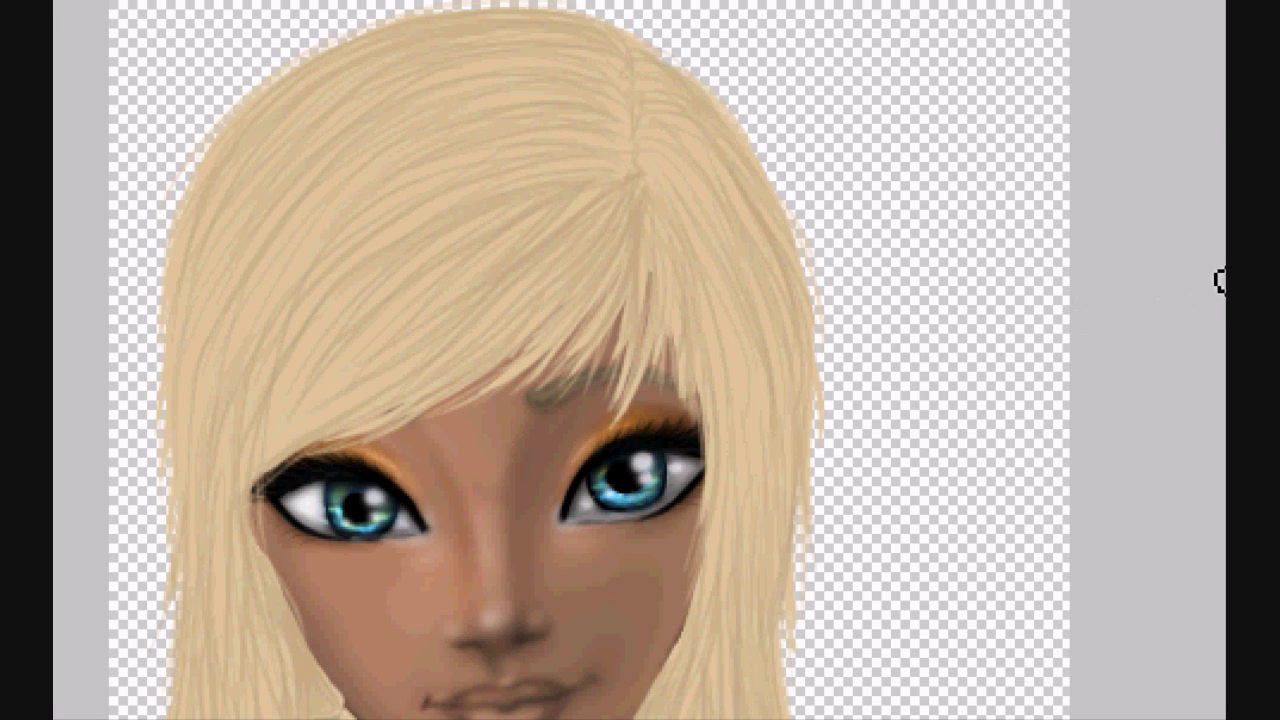
Choose a deeper blonde shade and paint shadow strands in the fringe just below the parting
scroll(1209, 356, "down", 5)
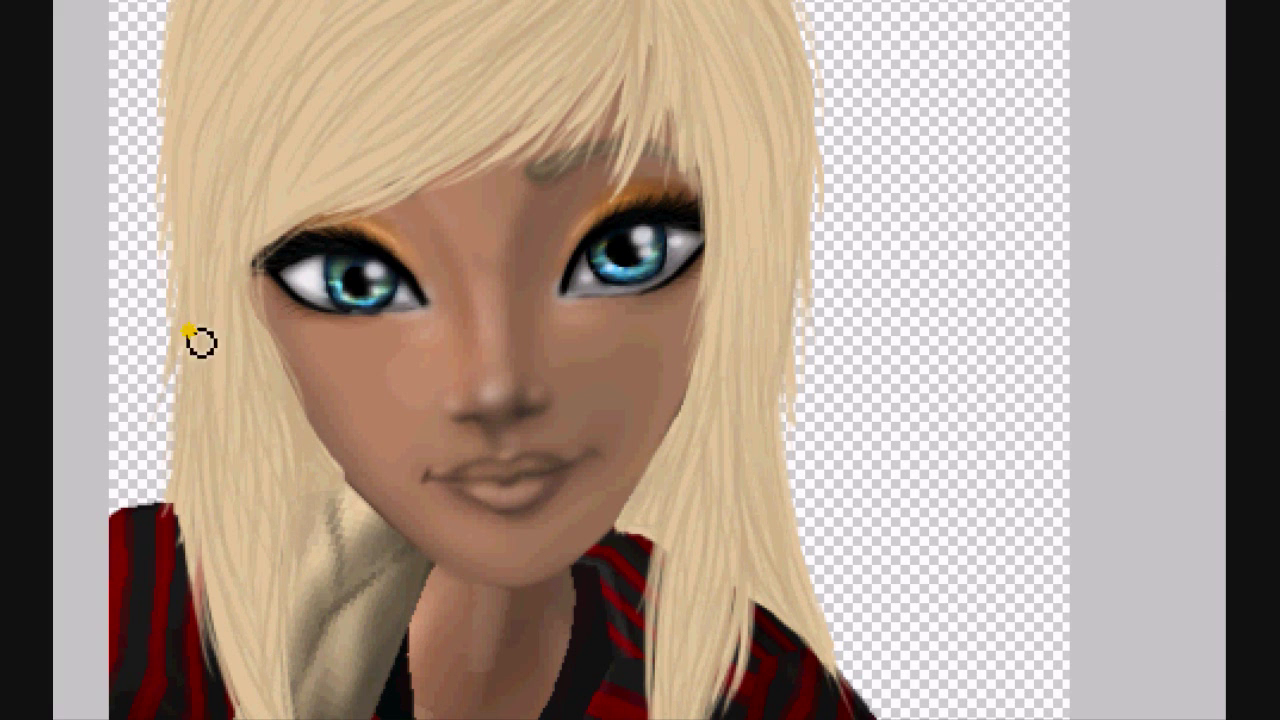
scroll(1108, 145, "down", 6)
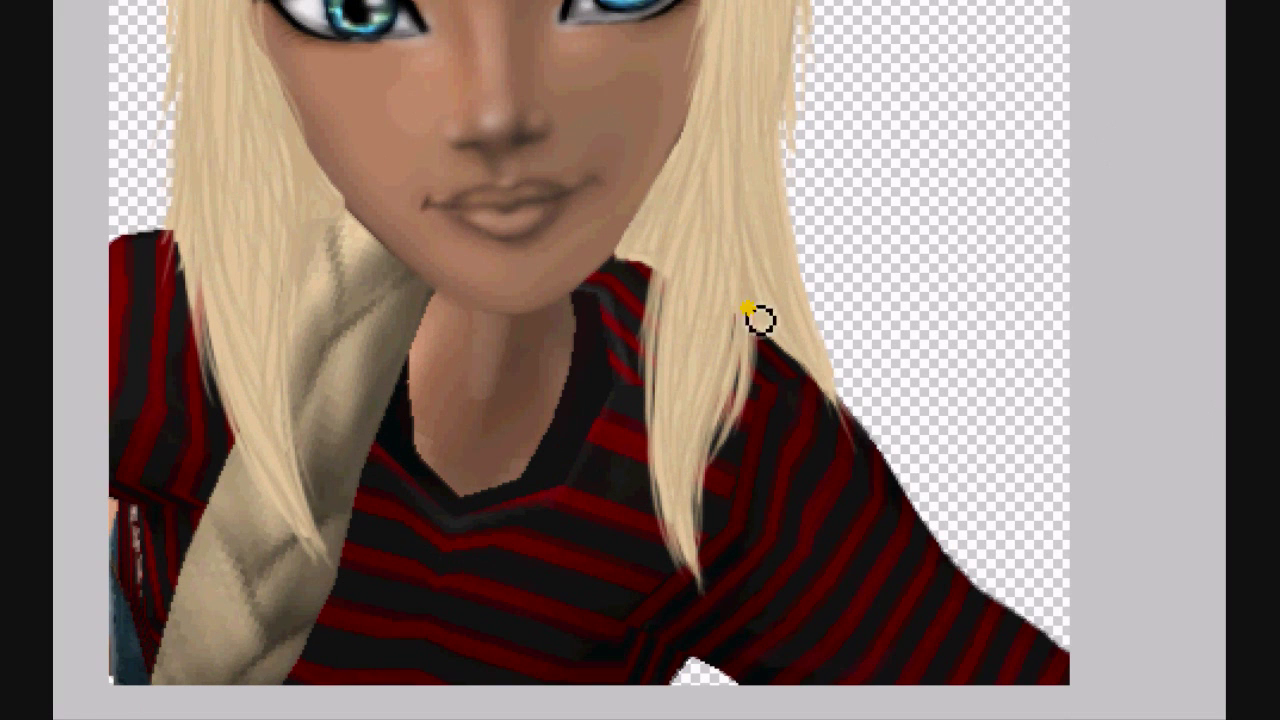
scroll(851, 280, "up", 7)
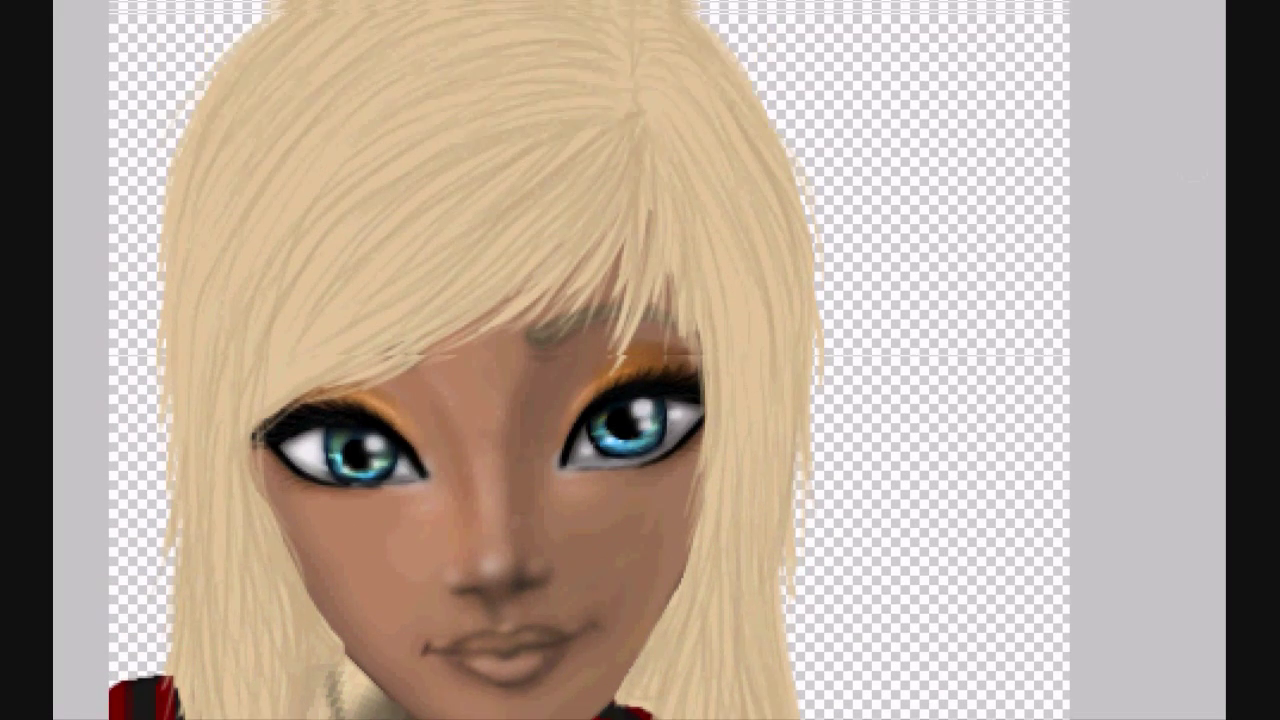
left_click(26, 254)
left_click(855, 254)
left_click(1270, 160)
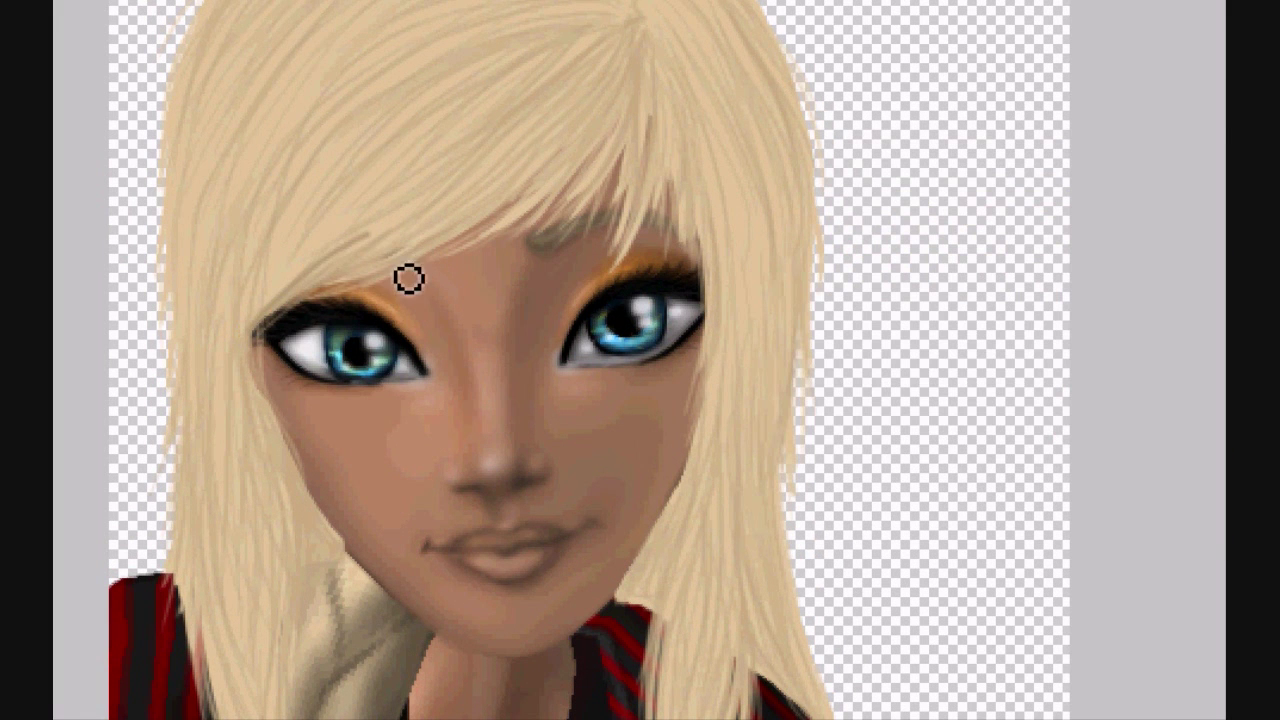
mouse_move(640, 64)
left_mouse_down()
mouse_move(498, 190)
mouse_move(436, 205)
left_mouse_up()
left_click_drag(594, 78, 400, 216)
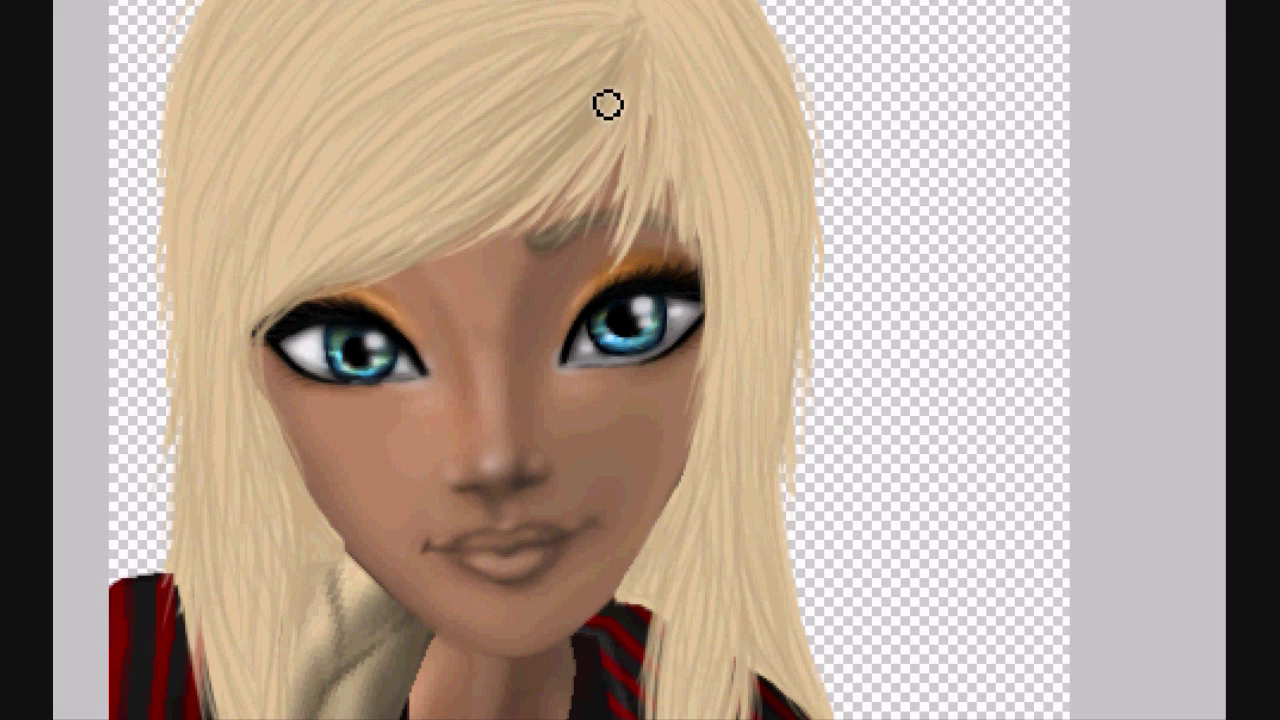
mouse_move(648, 85)
left_mouse_down()
mouse_move(598, 177)
mouse_move(630, 202)
left_mouse_up()
left_click_drag(663, 56, 678, 183)
Paint deeper shadow strands from the parting down the right side of the crown to beside the right eye
scroll(725, 350, "up", 3)
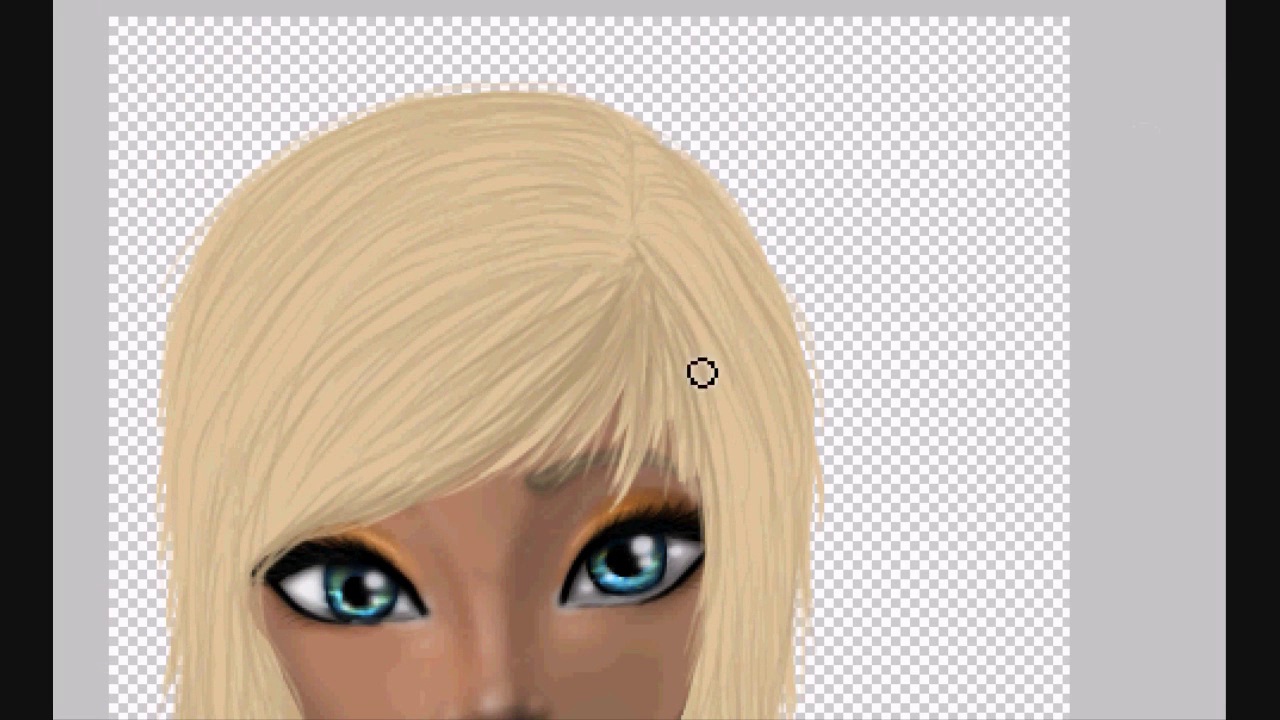
left_click_drag(652, 154, 758, 278)
left_click_drag(652, 206, 710, 328)
left_click_drag(705, 235, 781, 462)
left_click_drag(683, 313, 735, 475)
left_click_drag(697, 320, 706, 400)
Paint long shadow strands down the middle and outer part of the right length of hair
scroll(706, 400, "down", 3)
left_click_drag(719, 193, 730, 390)
left_click_drag(722, 145, 745, 475)
left_click_drag(766, 320, 743, 635)
left_click_drag(755, 429, 766, 620)
scroll(792, 427, "down", 4)
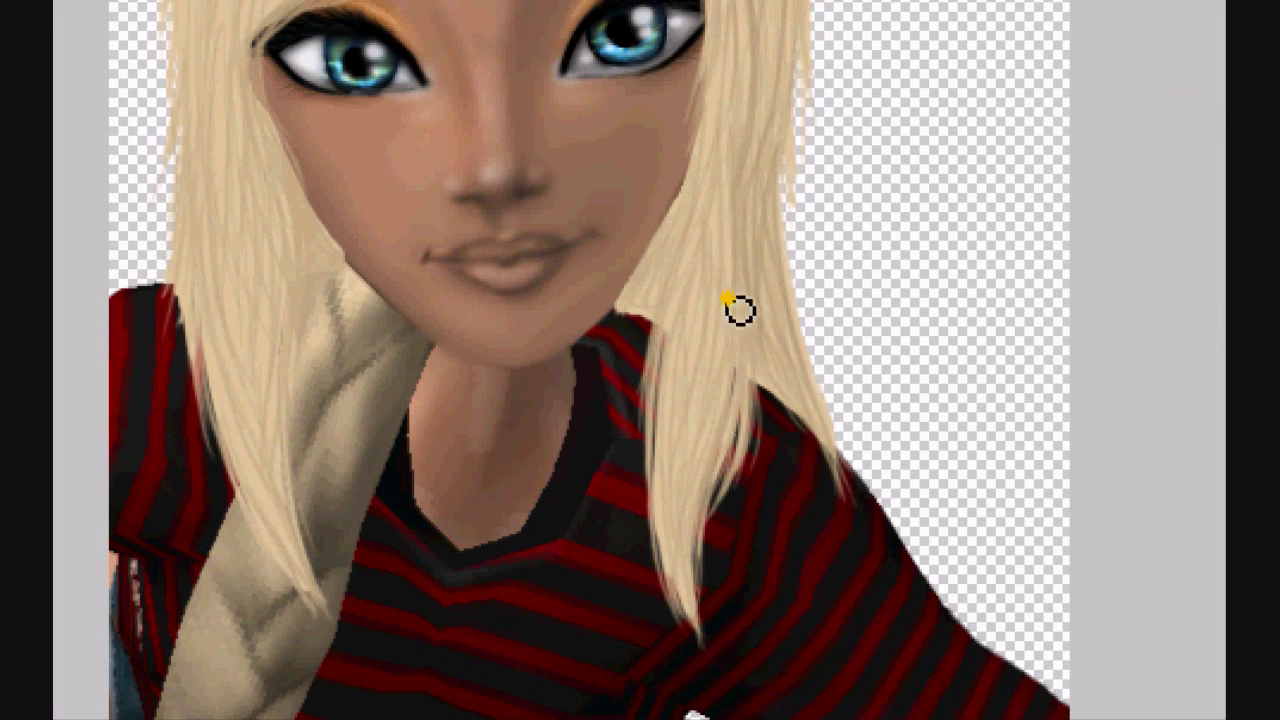
Paint shadow strands along the inner right length beside the jaw, down to the pointed tip over the shirt
mouse_move(708, 202)
left_mouse_down()
mouse_move(673, 340)
mouse_move(667, 328)
left_mouse_up()
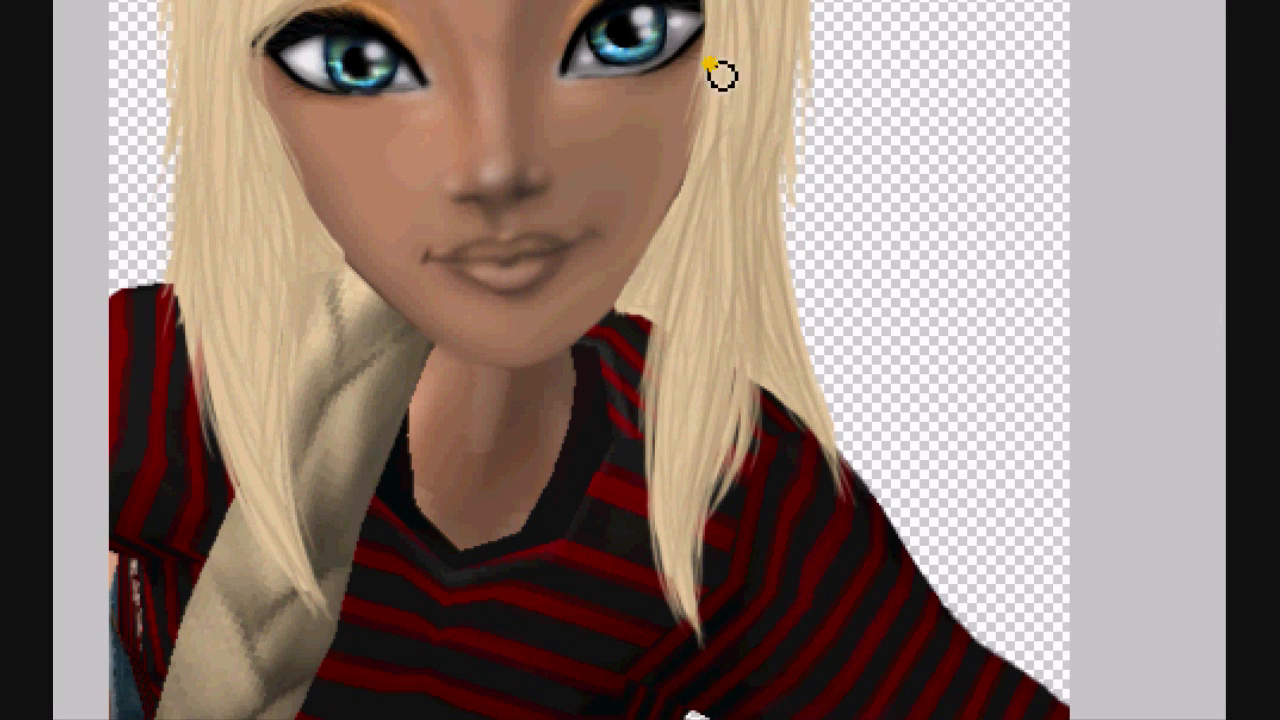
left_click_drag(706, 191, 654, 322)
left_click_drag(726, 251, 697, 450)
left_click_drag(726, 220, 704, 600)
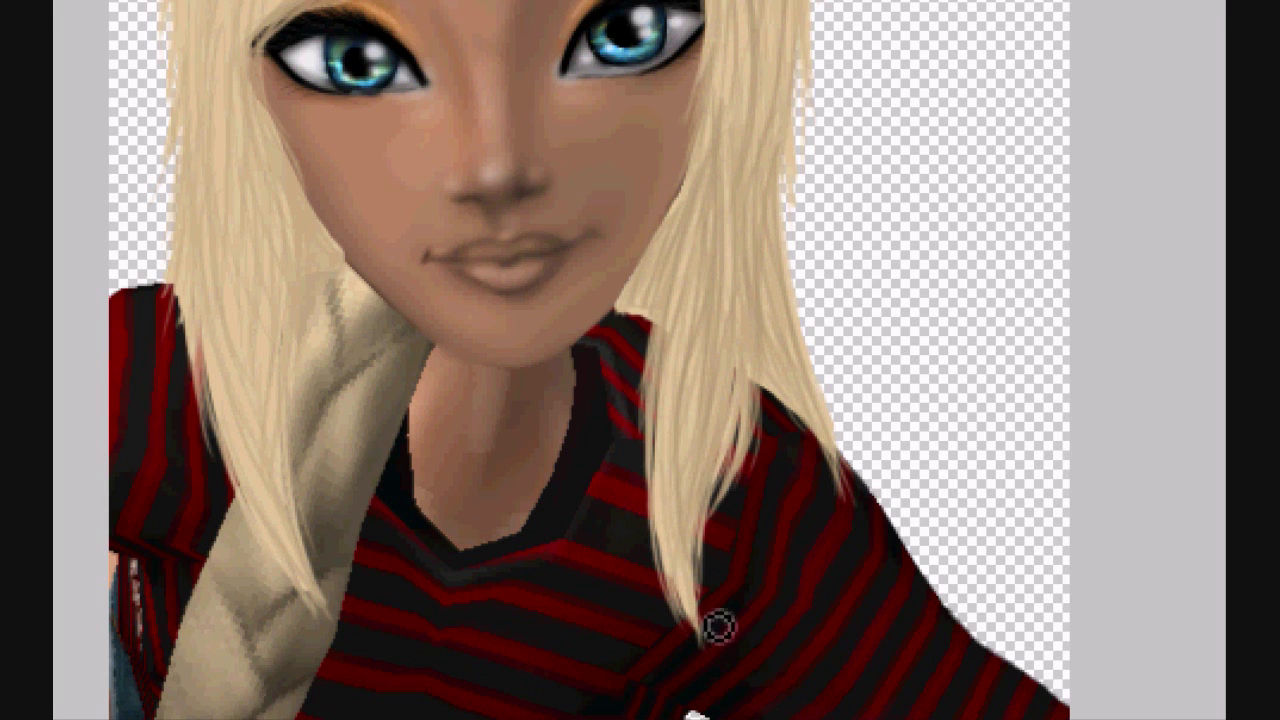
Paint shadow strands across the fringe, down the inner left length and up from the tip of the right length
scroll(693, 712, "up", 5)
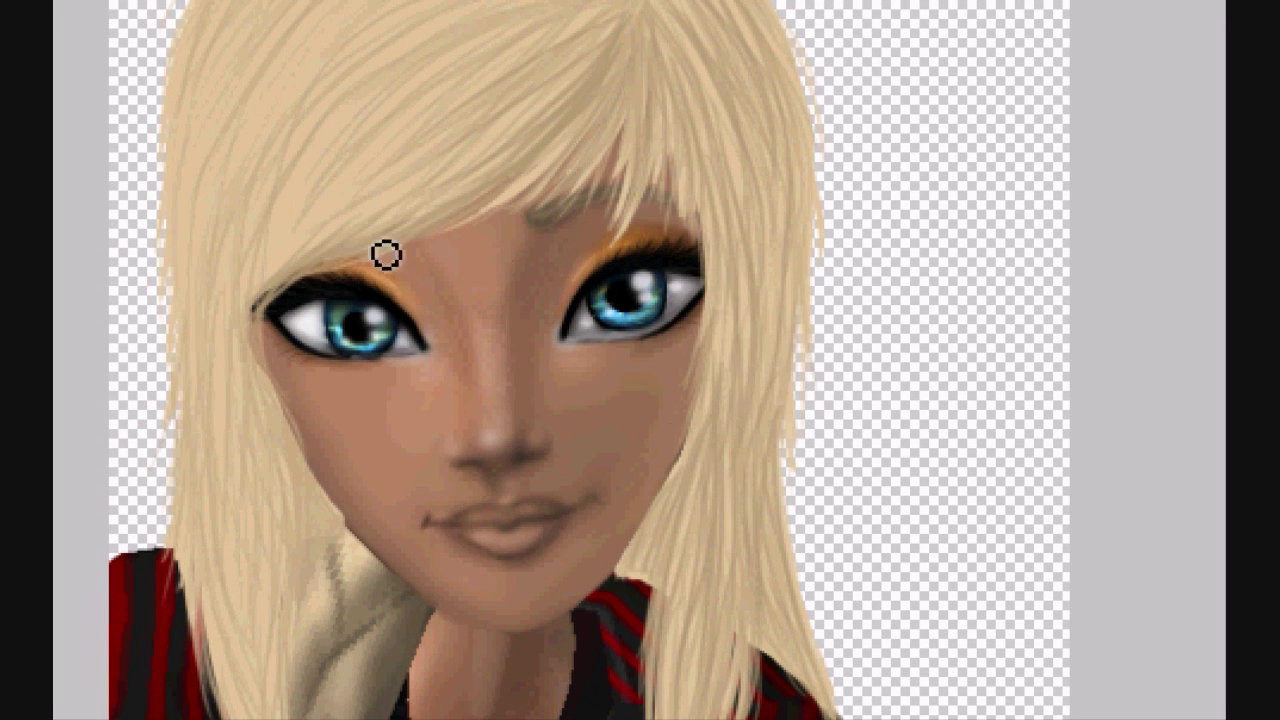
mouse_move(541, 73)
left_mouse_down()
mouse_move(251, 300)
mouse_move(280, 534)
mouse_move(271, 480)
mouse_move(303, 465)
mouse_move(334, 518)
left_mouse_up()
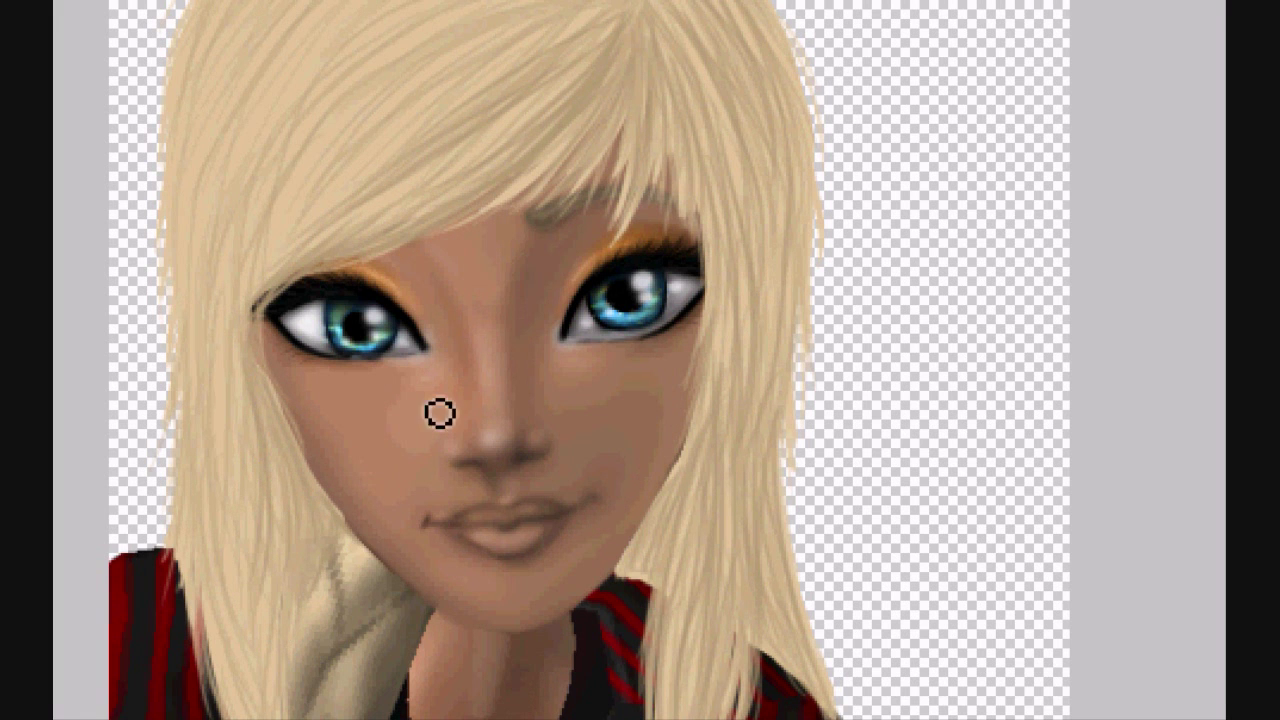
scroll(642, 253, "down", 5)
mouse_move(332, 302)
left_mouse_down()
mouse_move(283, 291)
mouse_move(323, 580)
mouse_move(246, 277)
mouse_move(328, 608)
left_mouse_up()
left_click_drag(706, 609, 722, 253)
scroll(214, 543, "up", 6)
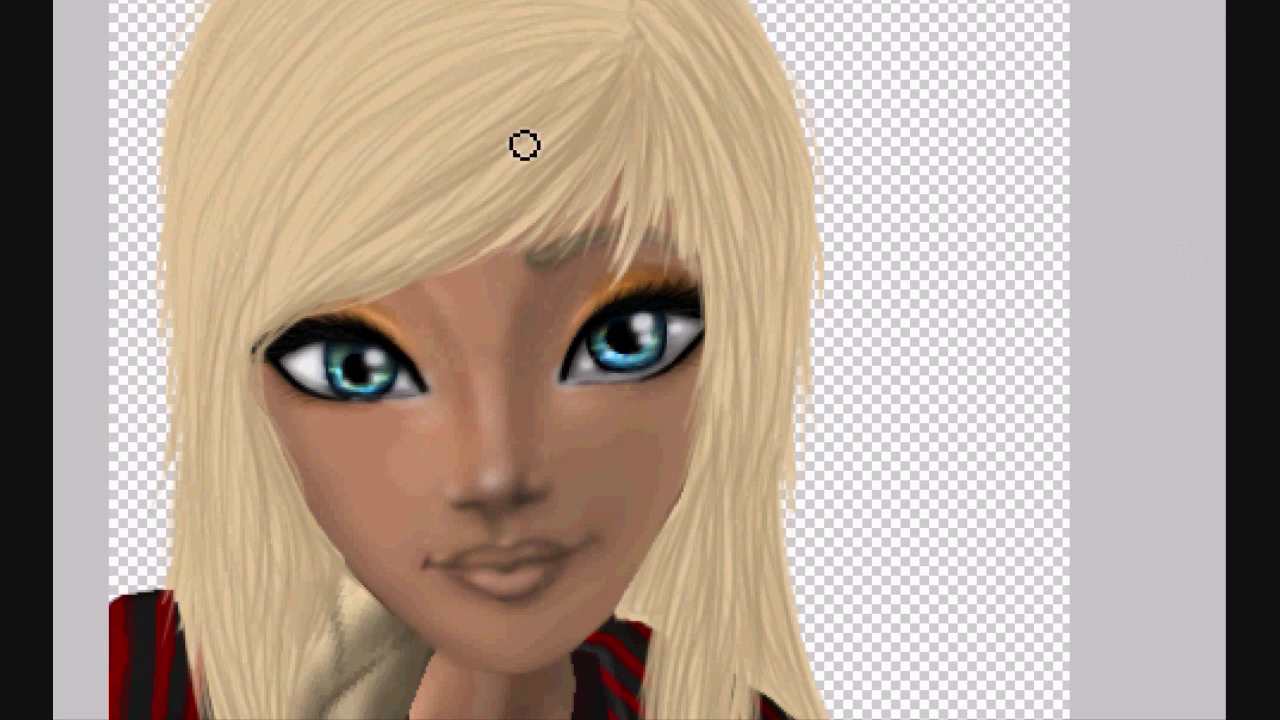
Paint fine shadow strands across the crown on the left side of the parting, undoing the first stroke
scroll(589, 360, "up", 4)
left_click_drag(586, 185, 350, 253)
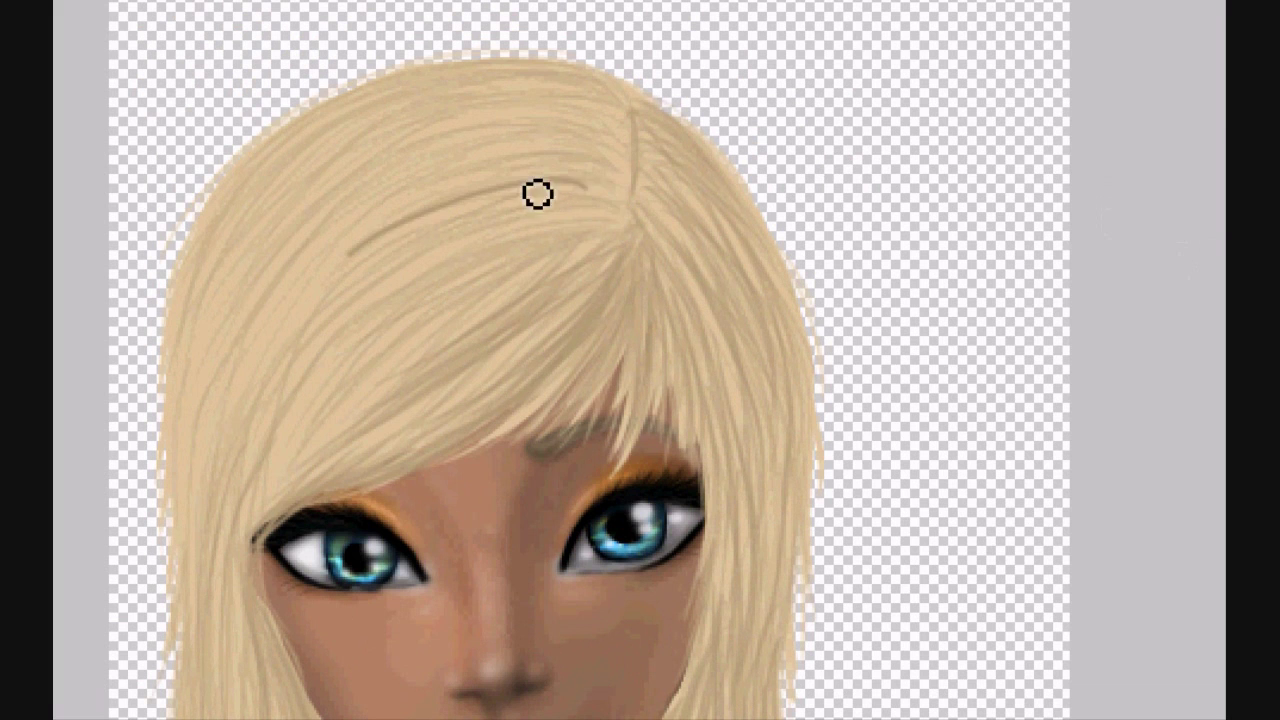
key("ctrl+z")
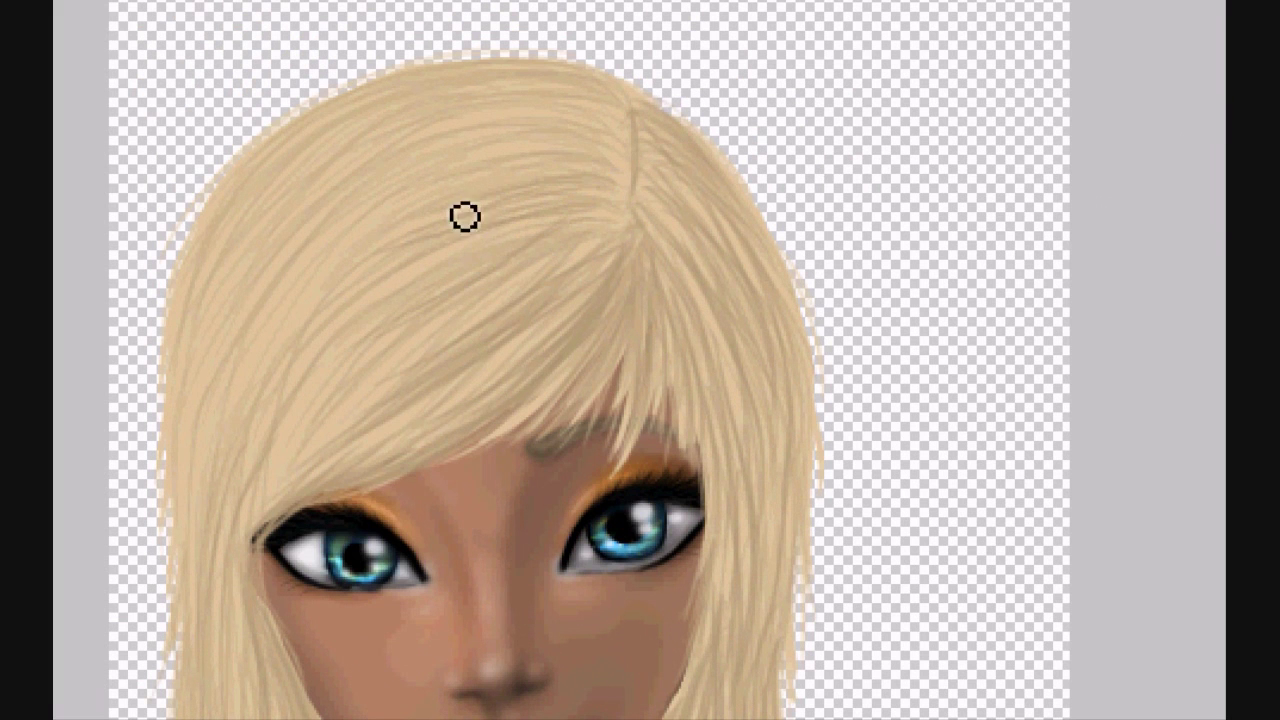
left_click_drag(381, 156, 349, 162)
left_click_drag(626, 186, 590, 163)
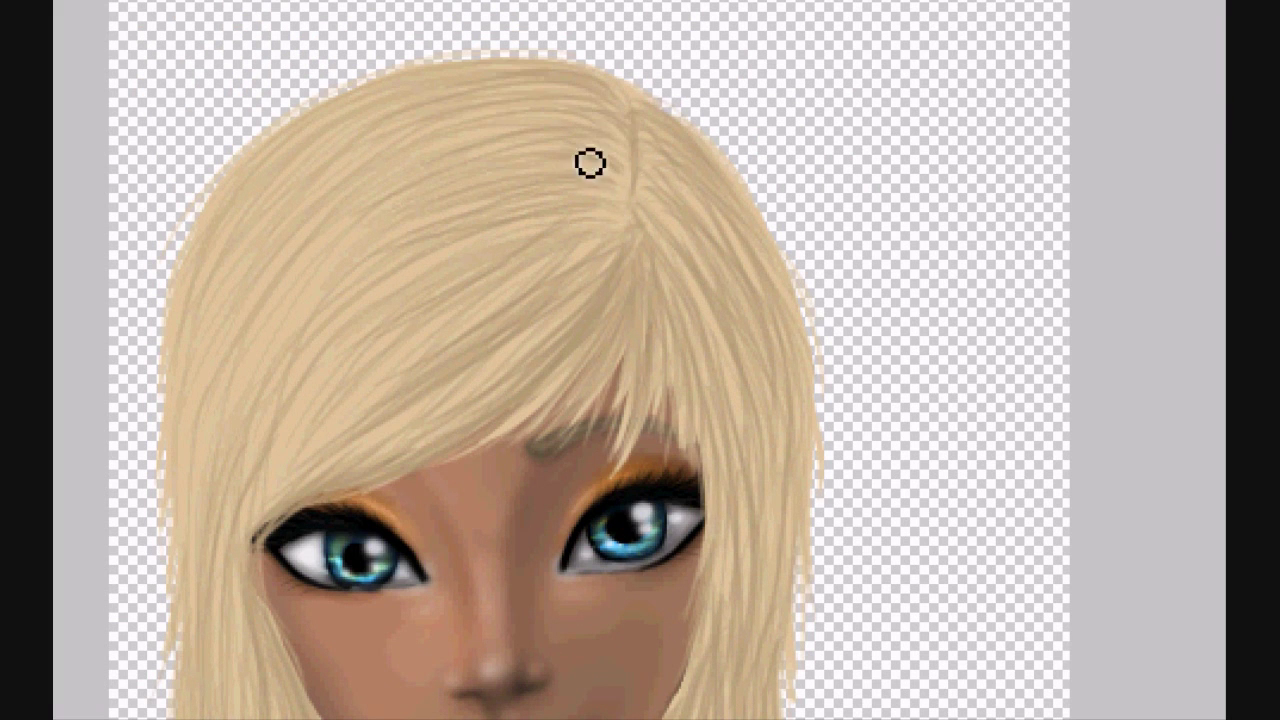
Paint more shadow strands from the top of the parting across the crown and down the outer left side
left_click_drag(592, 108, 356, 182)
key("ctrl+alt+z")
left_click_drag(588, 146, 584, 149)
left_click_drag(597, 207, 520, 246)
left_click_drag(221, 572, 206, 324)
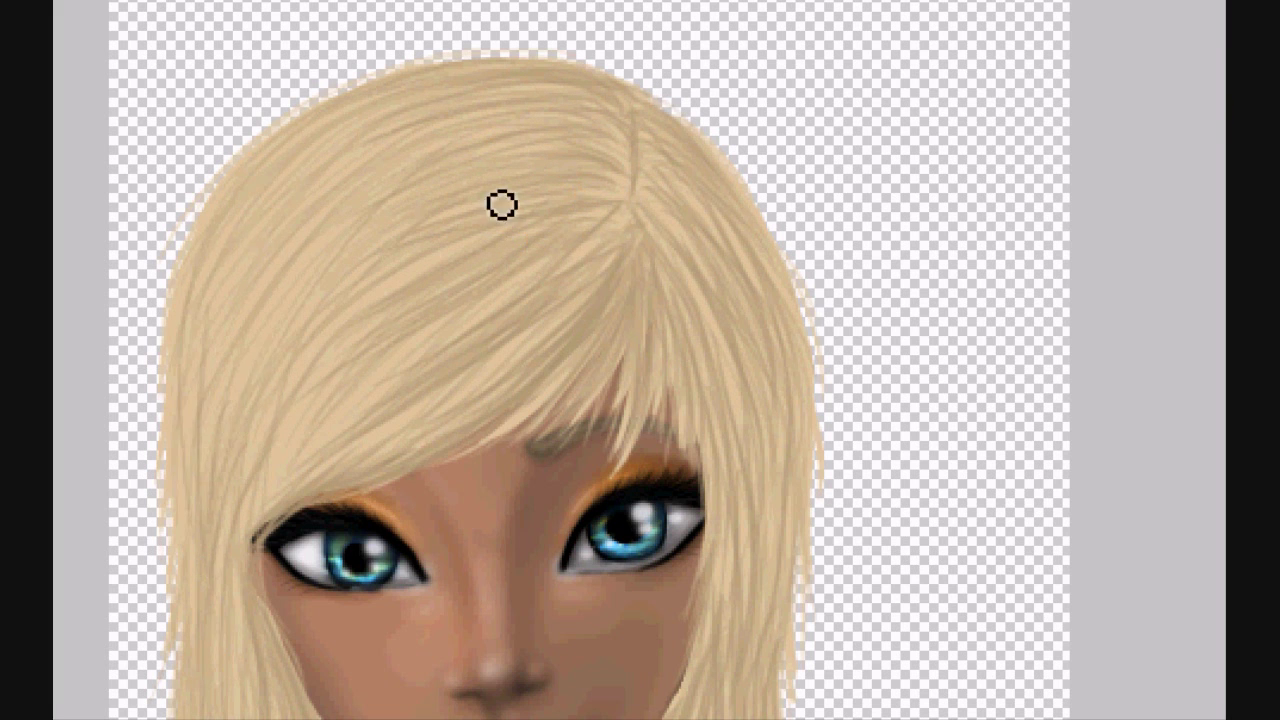
scroll(640, 360, "down", 5)
scroll(640, 360, "up", 3)
left_click_drag(285, 247, 245, 482)
Choose a darker blonde shade and paint strands over the left crown and into the fringe below the parting
left_click(854, 295)
key("Return")
left_click_drag(569, 111, 480, 155)
left_click_drag(374, 214, 388, 216)
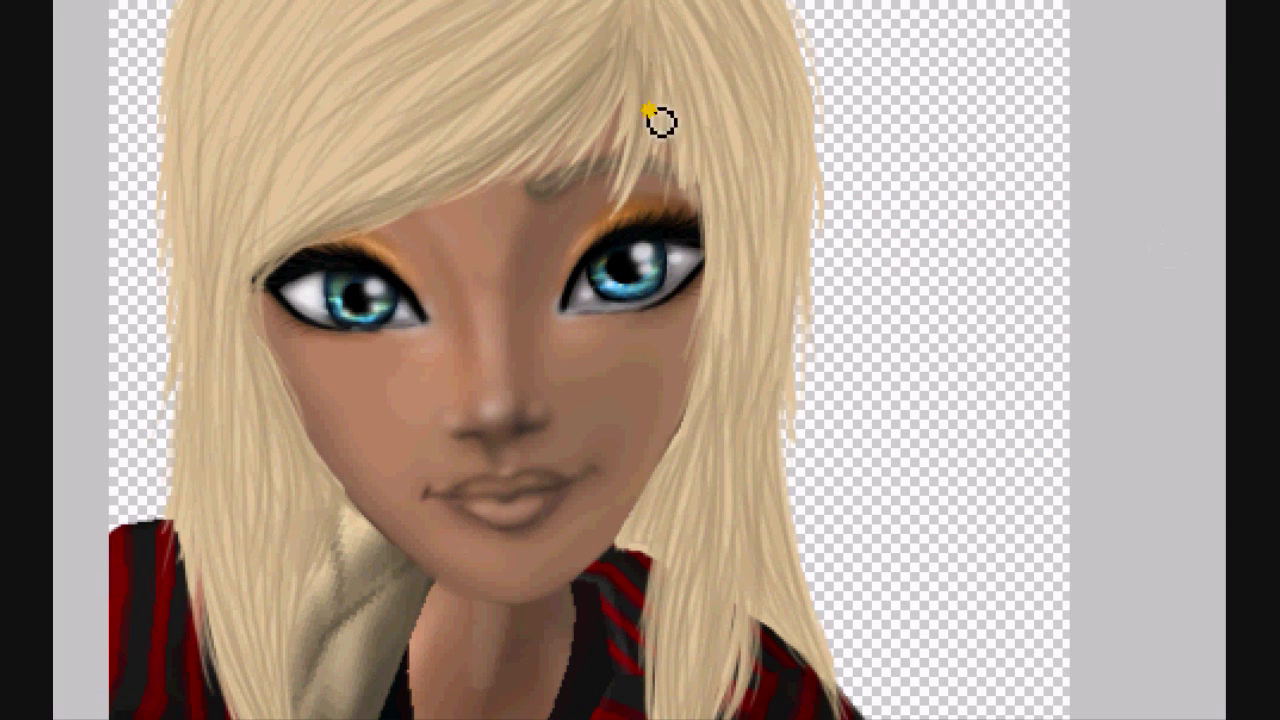
scroll(667, 131, "up", 3)
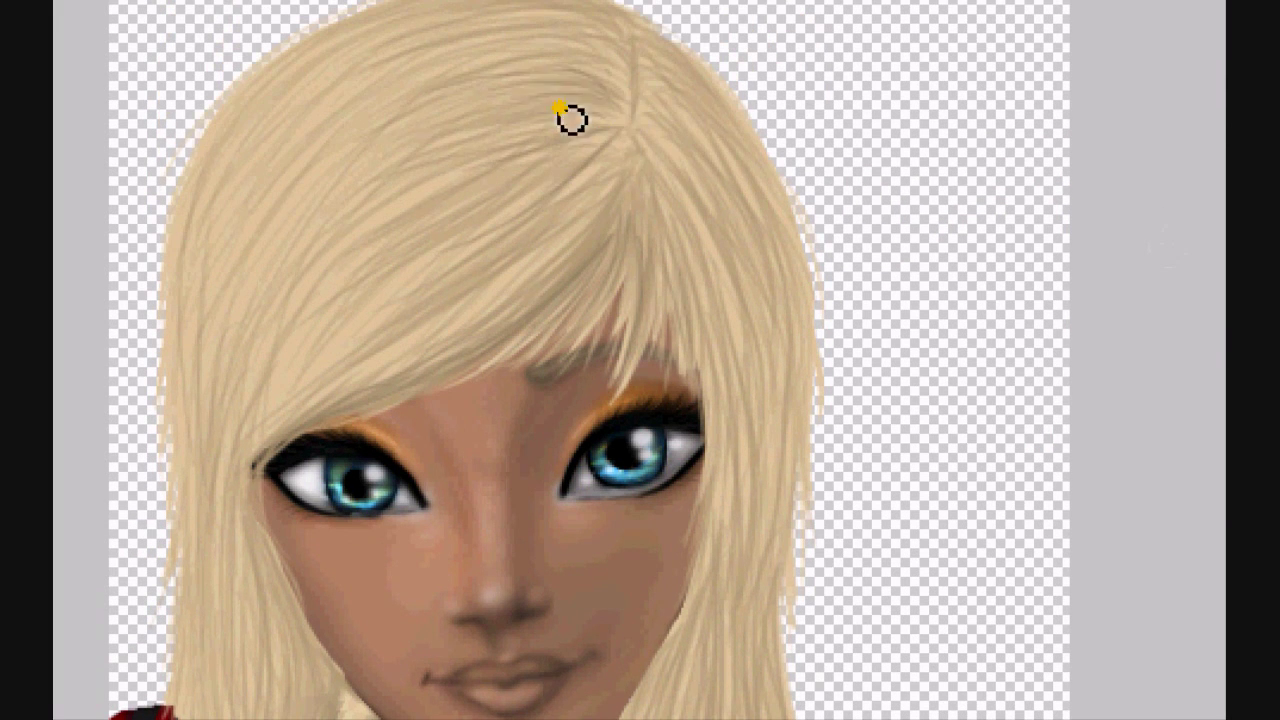
scroll(600, 140, "up", 1)
left_click_drag(615, 176, 546, 268)
left_click_drag(628, 215, 530, 332)
mouse_move(625, 245)
left_mouse_down()
mouse_move(544, 286)
mouse_move(446, 370)
left_mouse_up()
left_click_drag(544, 285, 452, 376)
key("ctrl+alt+z")
key("ctrl+alt+z")
Paint darker strands fanning from the parting down through the fringe above the nose and right eyebrow
left_click_drag(621, 200, 530, 333)
left_click_drag(625, 236, 520, 331)
key("ctrl+alt+z")
left_click_drag(621, 203, 490, 355)
mouse_move(628, 211)
left_mouse_down()
mouse_move(638, 220)
mouse_move(566, 364)
left_mouse_up()
left_click_drag(638, 268, 589, 361)
Paint short darker strands from the parting into the right side of the crown
left_click_drag(657, 195, 683, 277)
left_click_drag(648, 190, 720, 251)
left_click_drag(645, 150, 708, 184)
left_click_drag(662, 151, 710, 178)
mouse_move(646, 158)
left_mouse_down()
mouse_move(699, 208)
mouse_move(714, 245)
left_mouse_up()
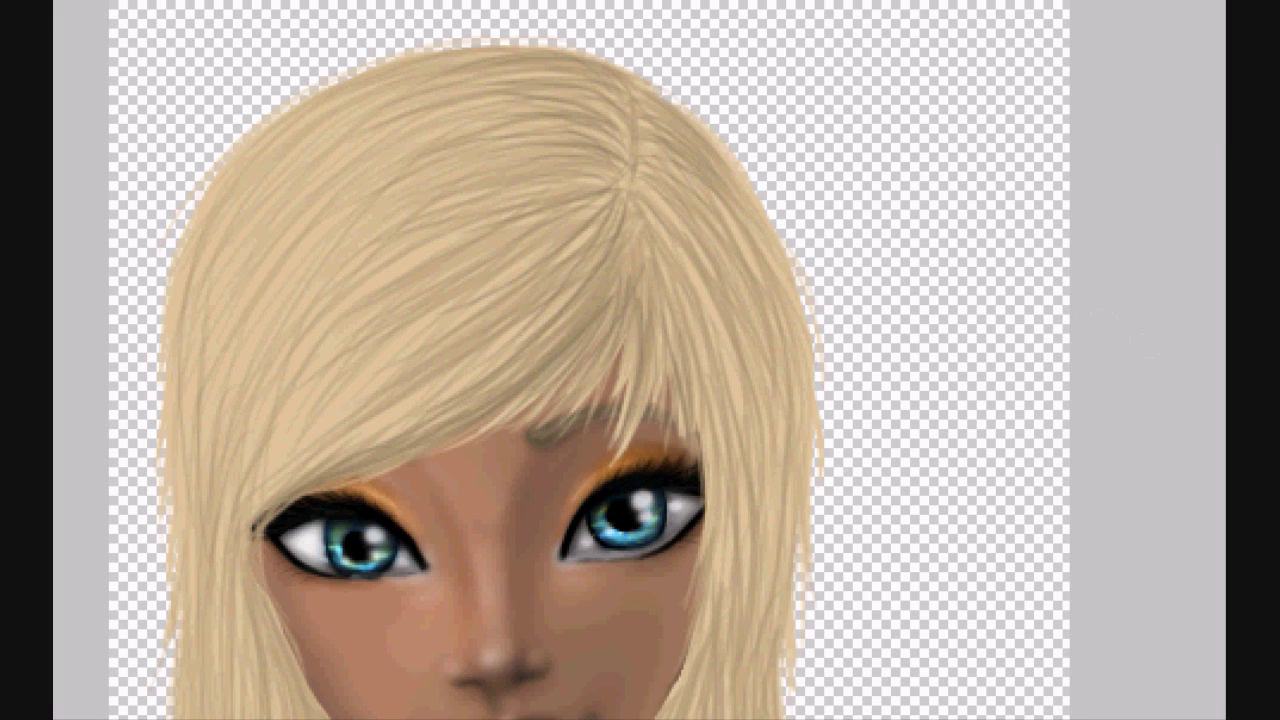
Paint darker strands down the inner right length beside the eye and jaw
scroll(1125, 335, "down", 5)
left_click_drag(712, 172, 688, 356)
left_click_drag(700, 448, 648, 712)
key("ctrl+alt+z")
mouse_move(718, 338)
left_mouse_down()
mouse_move(711, 414)
mouse_move(654, 537)
left_mouse_up()
left_click_drag(682, 426, 634, 522)
Paint long darker strands through the lower right length over the shirt
scroll(654, 537, "down", 5)
left_click_drag(706, 224, 652, 536)
key("ctrl+alt+z")
left_click_drag(660, 356, 650, 536)
mouse_move(708, 136)
left_mouse_down()
mouse_move(720, 148)
mouse_move(703, 548)
left_mouse_up()
left_click_drag(700, 306, 708, 519)
Paint darker strands along the outer right length, down to the outer tip on the shoulder
left_click_drag(748, 240, 726, 412)
left_click_drag(779, 58, 757, 272)
left_click_drag(773, 191, 840, 413)
left_click_drag(751, 305, 829, 403)
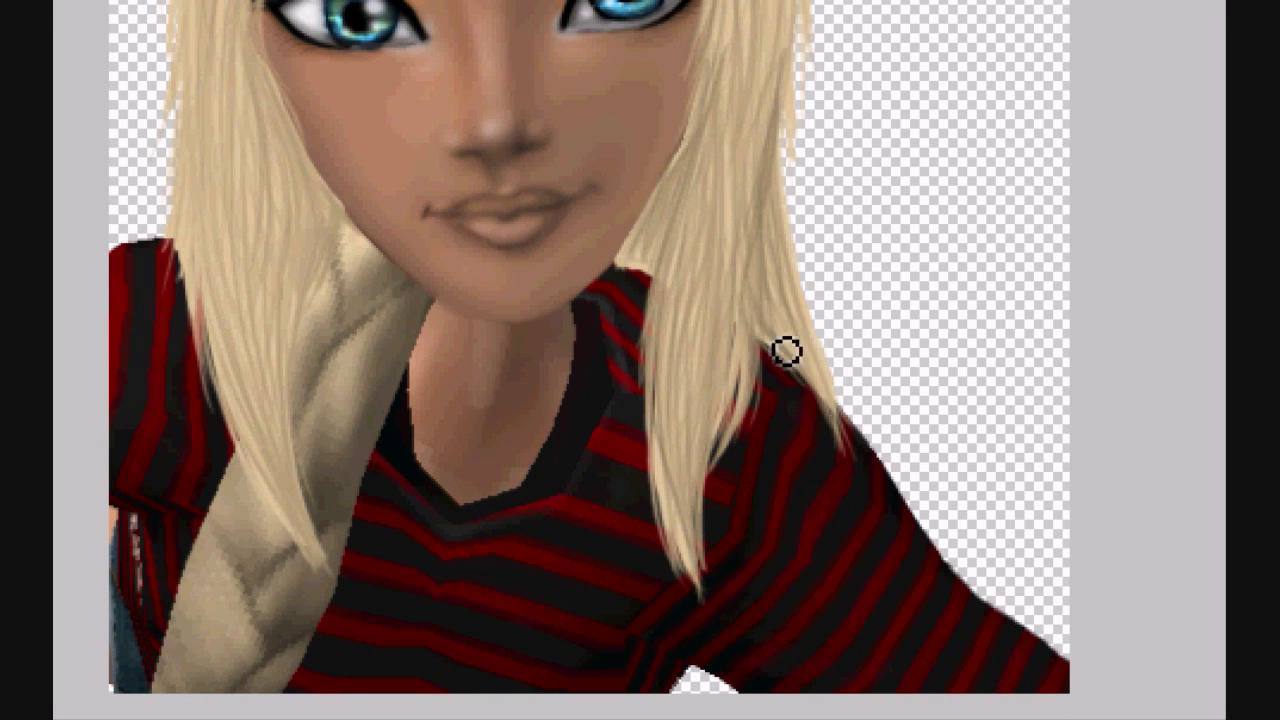
Paint darker strands along the right side's outer edge and down the middle of that length to its lower tip
scroll(640, 360, "up", 5)
left_click_drag(801, 98, 812, 304)
left_click_drag(806, 236, 791, 411)
left_click_drag(802, 278, 788, 445)
left_click_drag(770, 250, 750, 515)
left_click_drag(782, 393, 727, 612)
scroll(640, 360, "down", 5)
left_click_drag(698, 323, 688, 587)
Paint darker strands along the inner edges of the hair beside both cheeks, mainly down the left length
left_click_drag(288, 150, 297, 406)
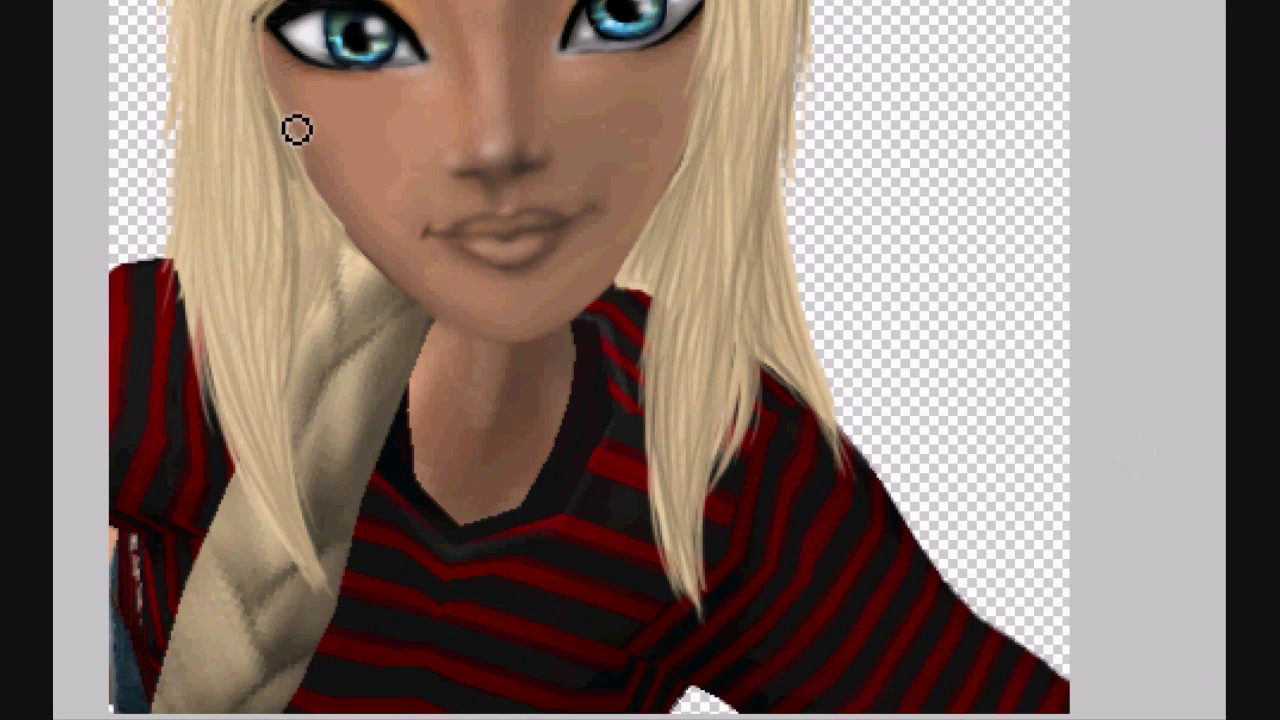
left_click_drag(705, 139, 656, 262)
left_click_drag(292, 122, 327, 262)
left_click_drag(291, 169, 308, 292)
left_click_drag(306, 200, 326, 327)
Paint darker strands along the outer left edge and down the middle of the left length to its tip
left_click_drag(162, 200, 170, 256)
left_click_drag(178, 120, 170, 266)
left_click_drag(189, 220, 234, 428)
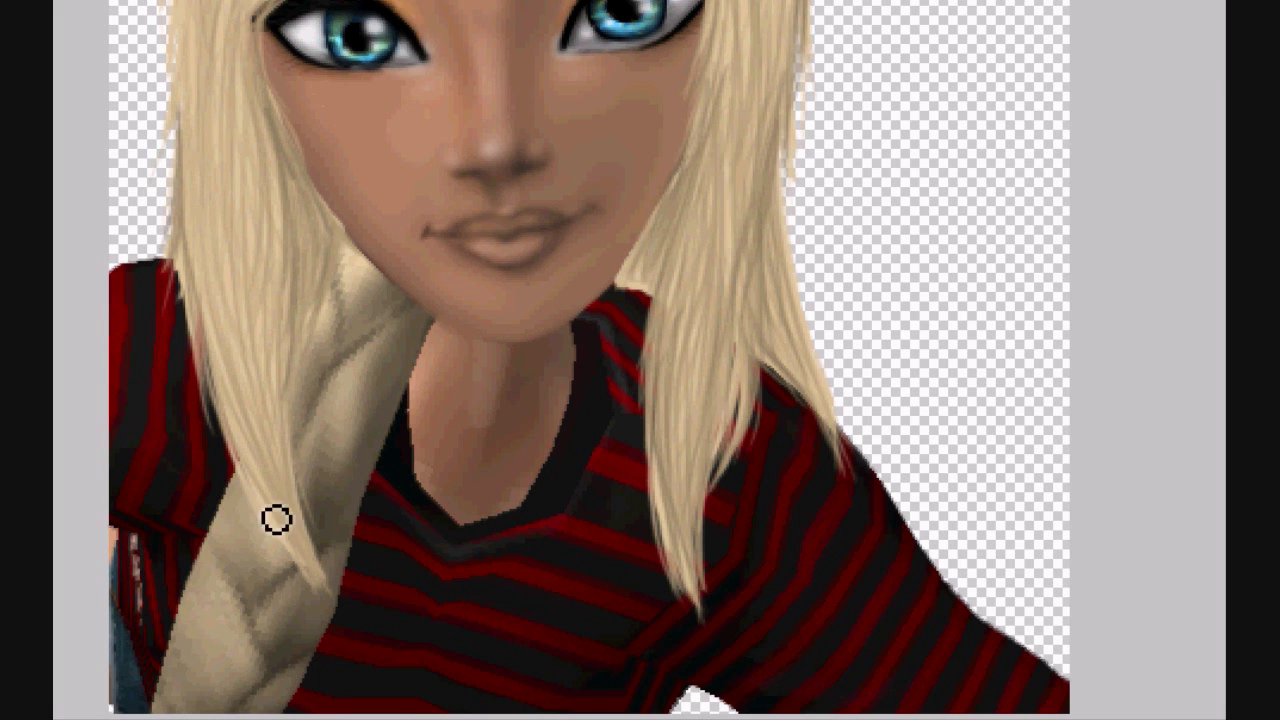
left_click_drag(319, 566, 326, 588)
left_click_drag(266, 162, 275, 390)
left_click_drag(252, 64, 286, 466)
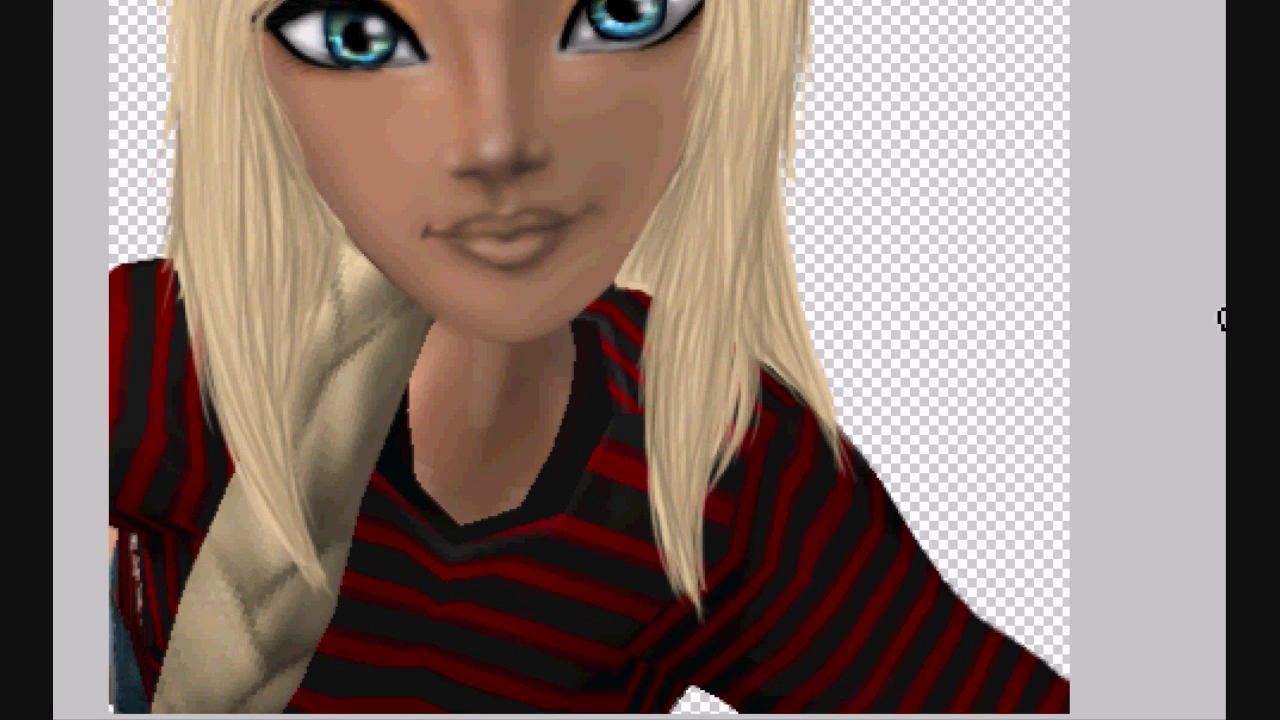
Deepen the shadows in the right length with long strands from cheek level down over the shirt
left_click_drag(694, 263, 664, 468)
left_click_drag(743, 211, 706, 535)
left_click_drag(1235, 305, 1235, 240)
left_click_drag(720, 203, 744, 488)
left_click_drag(1235, 270, 1235, 249)
mouse_move(712, 162)
left_mouse_down()
mouse_move(784, 366)
mouse_move(794, 362)
left_mouse_up()
left_click_drag(700, 190, 740, 490)
left_click_drag(669, 220, 682, 284)
left_click_drag(773, 263, 781, 525)
Paint darker strands radiating from the parting across the left crown and fringe, undoing the last stroke
left_click_drag(626, 146, 480, 200)
mouse_move(630, 122)
left_mouse_down()
mouse_move(572, 89)
mouse_move(500, 78)
left_mouse_up()
left_click_drag(632, 80, 528, 40)
left_click_drag(625, 144, 474, 108)
left_click_drag(624, 160, 436, 328)
left_click_drag(615, 112, 357, 235)
key("ctrl+alt+z")
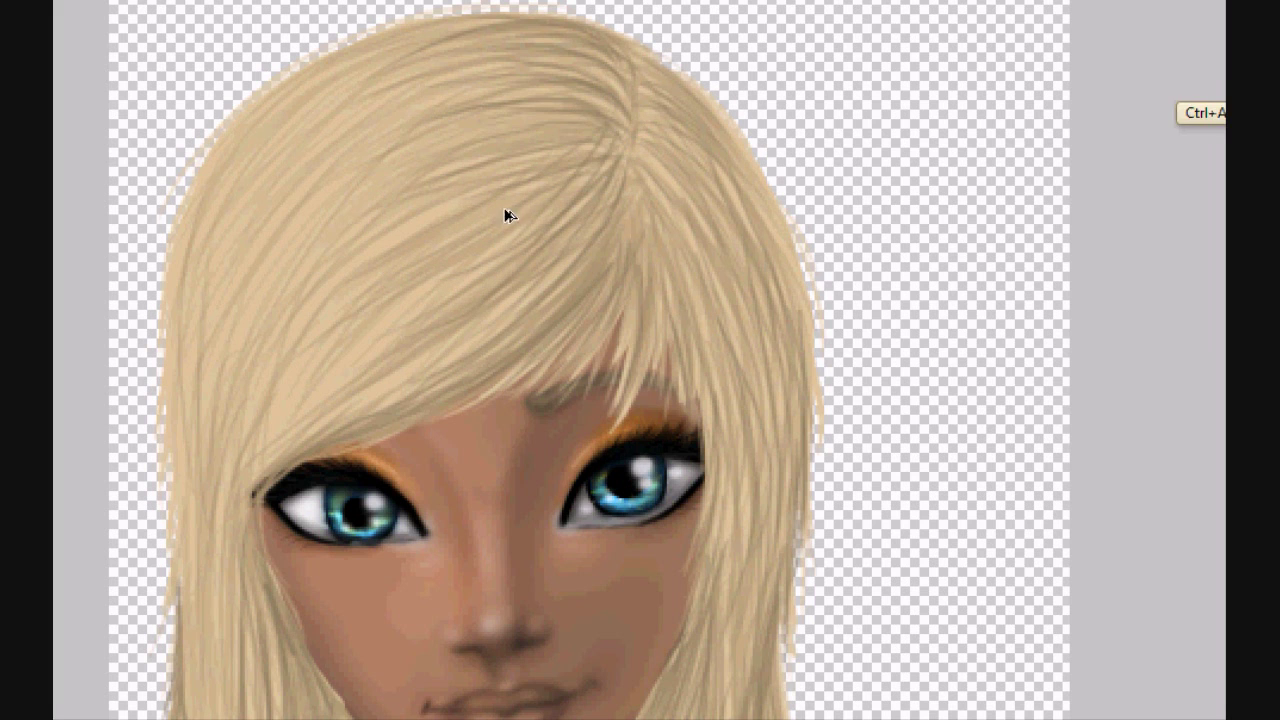
Paint darker strands at the fringe's end beside the left eye, over the outer left crown and through the mid-fringe
left_click_drag(300, 453, 270, 647)
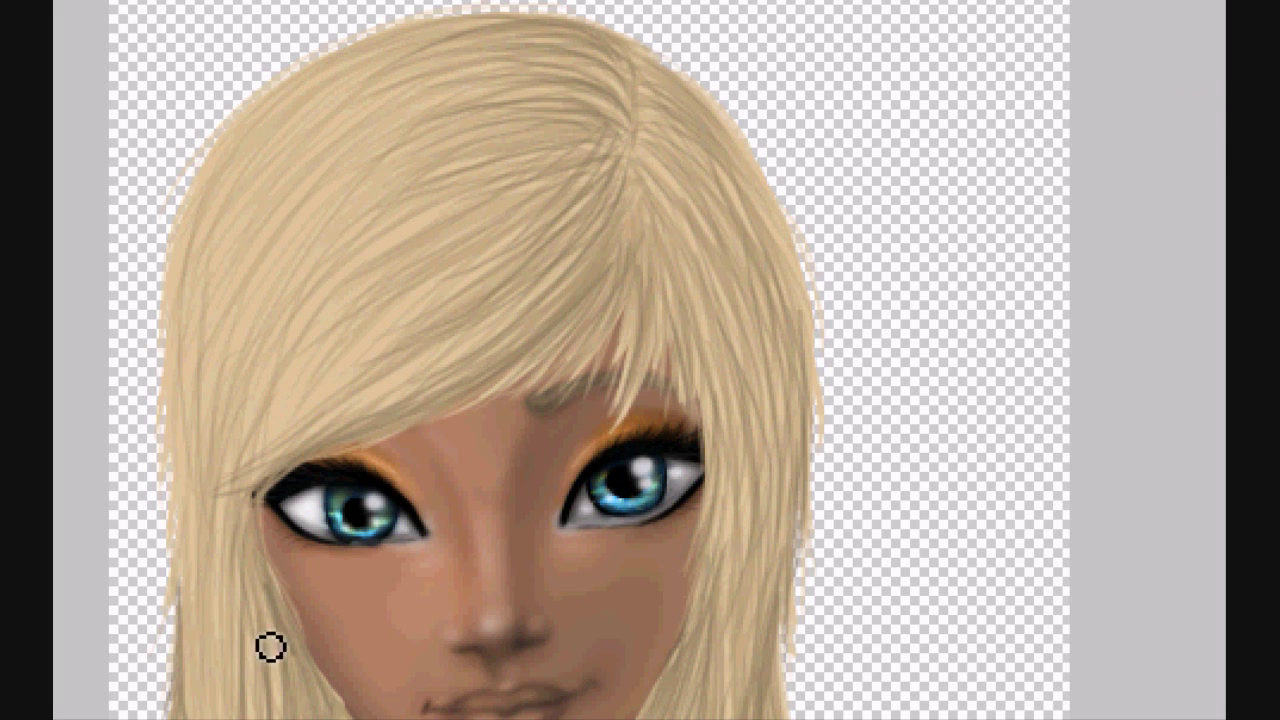
left_click_drag(366, 64, 190, 268)
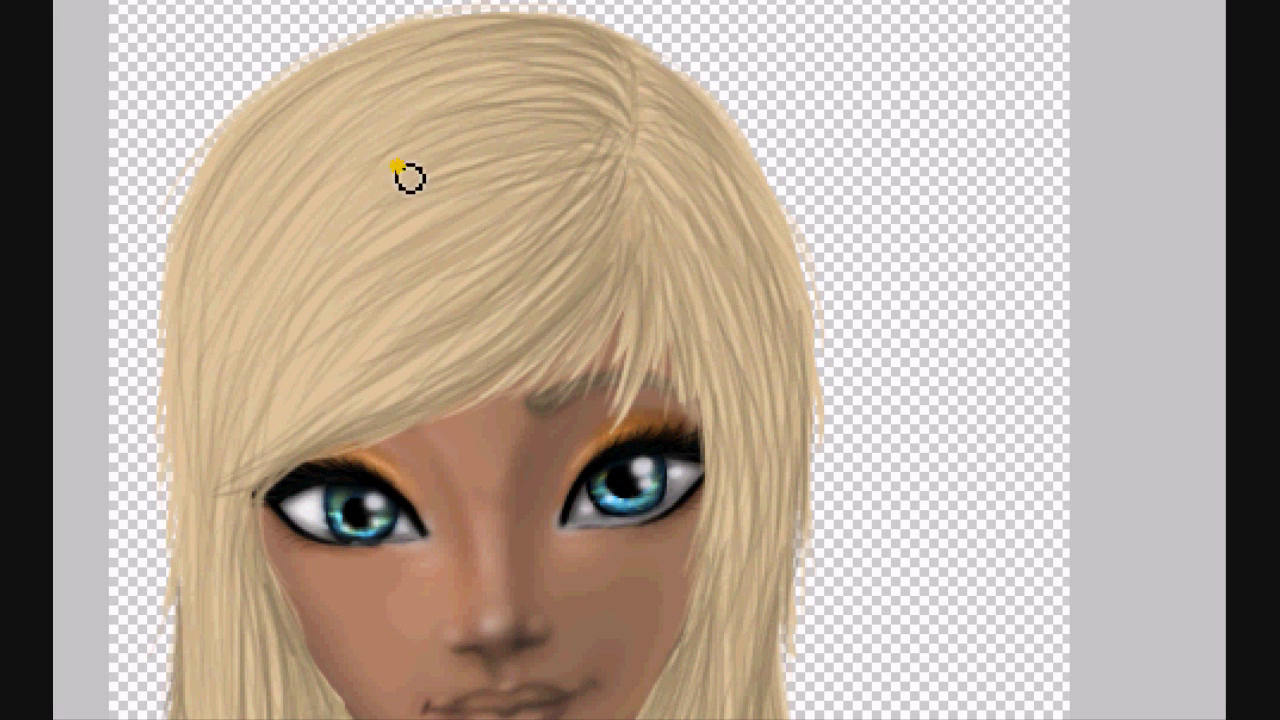
left_click_drag(450, 74, 252, 218)
left_click_drag(404, 50, 214, 202)
left_click_drag(496, 224, 302, 382)
Paint darker strands just right of the parting and down the outer left side beside the eye
left_click_drag(656, 200, 696, 360)
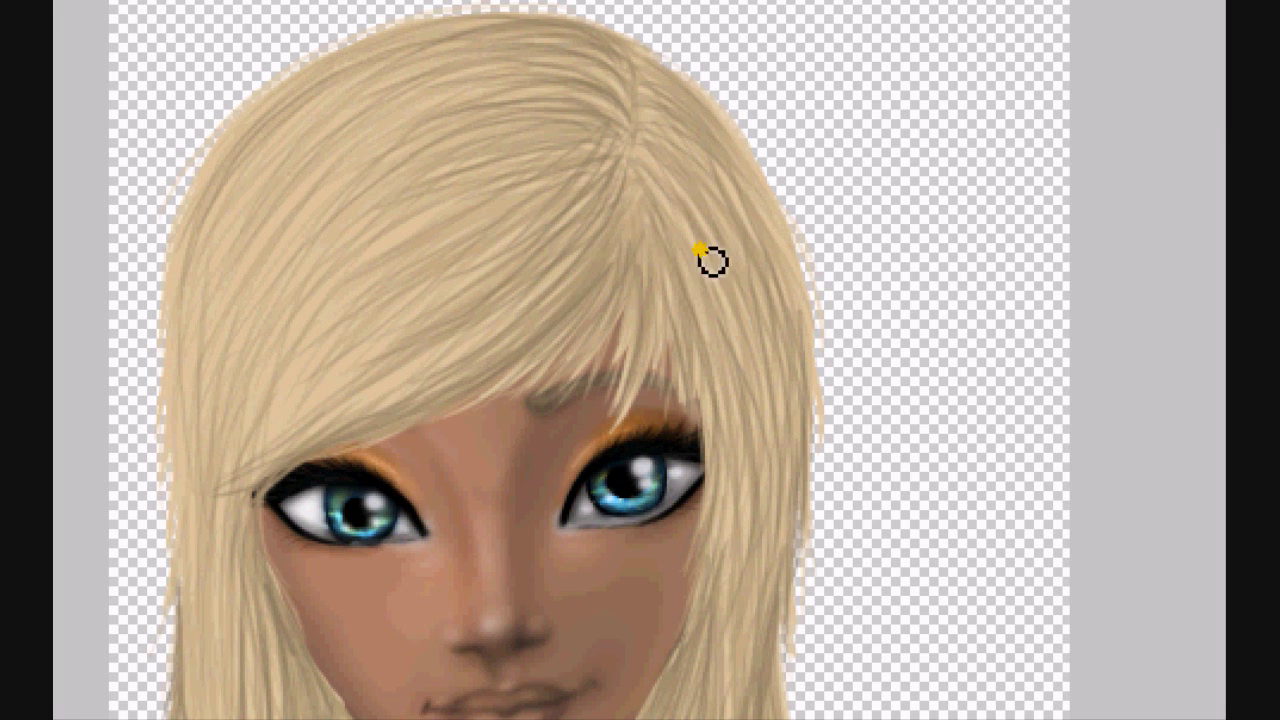
scroll(590, 360, "down", 3)
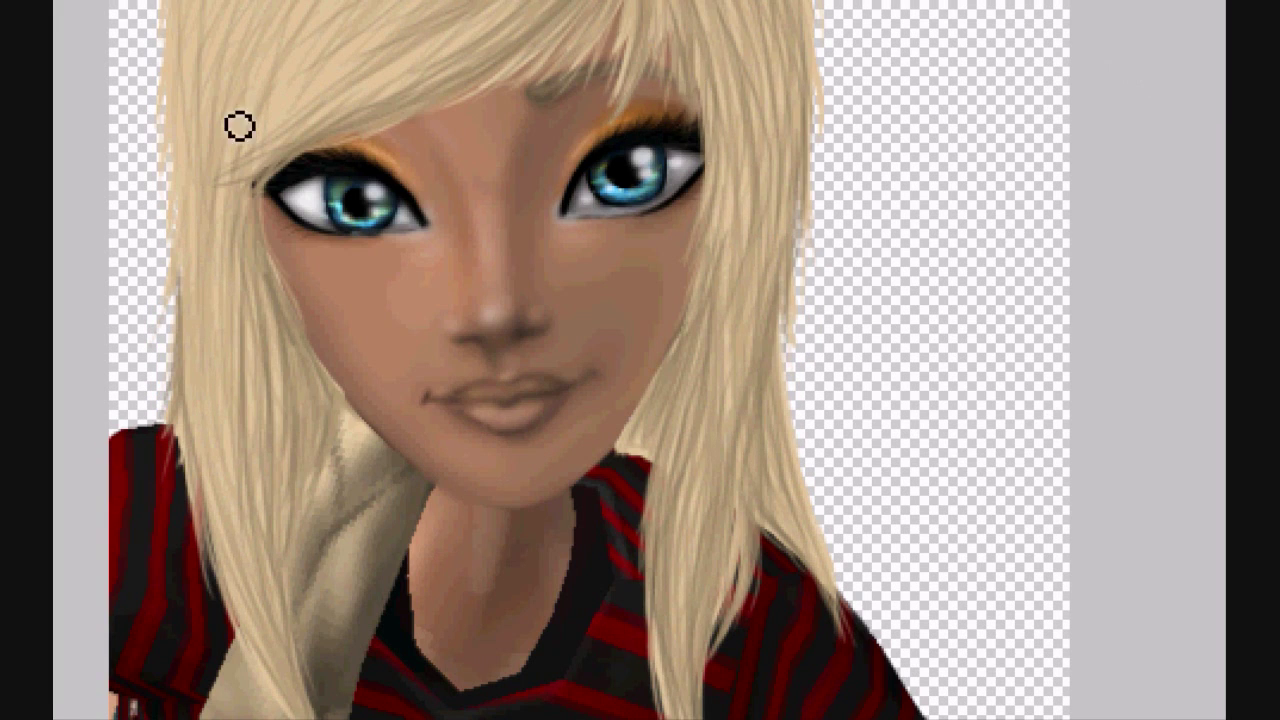
left_click_drag(210, 72, 194, 328)
scroll(589, 360, "up", 3)
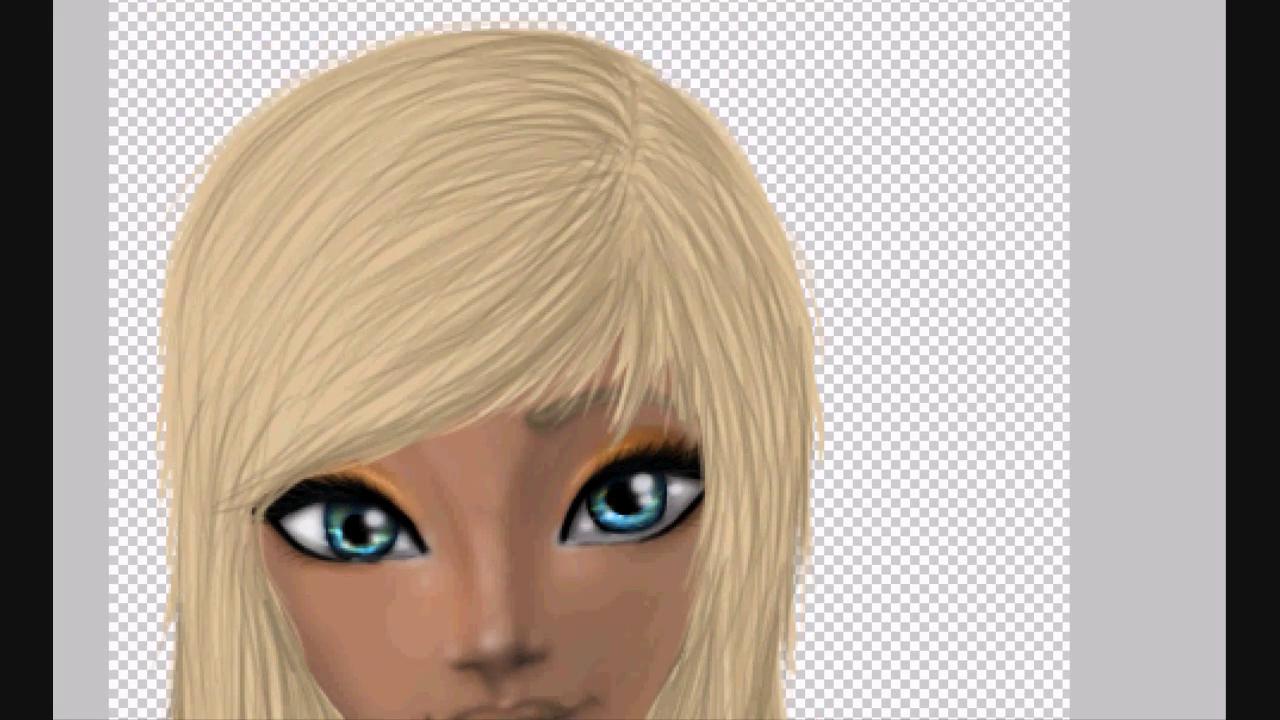
scroll(589, 360, "down", 3)
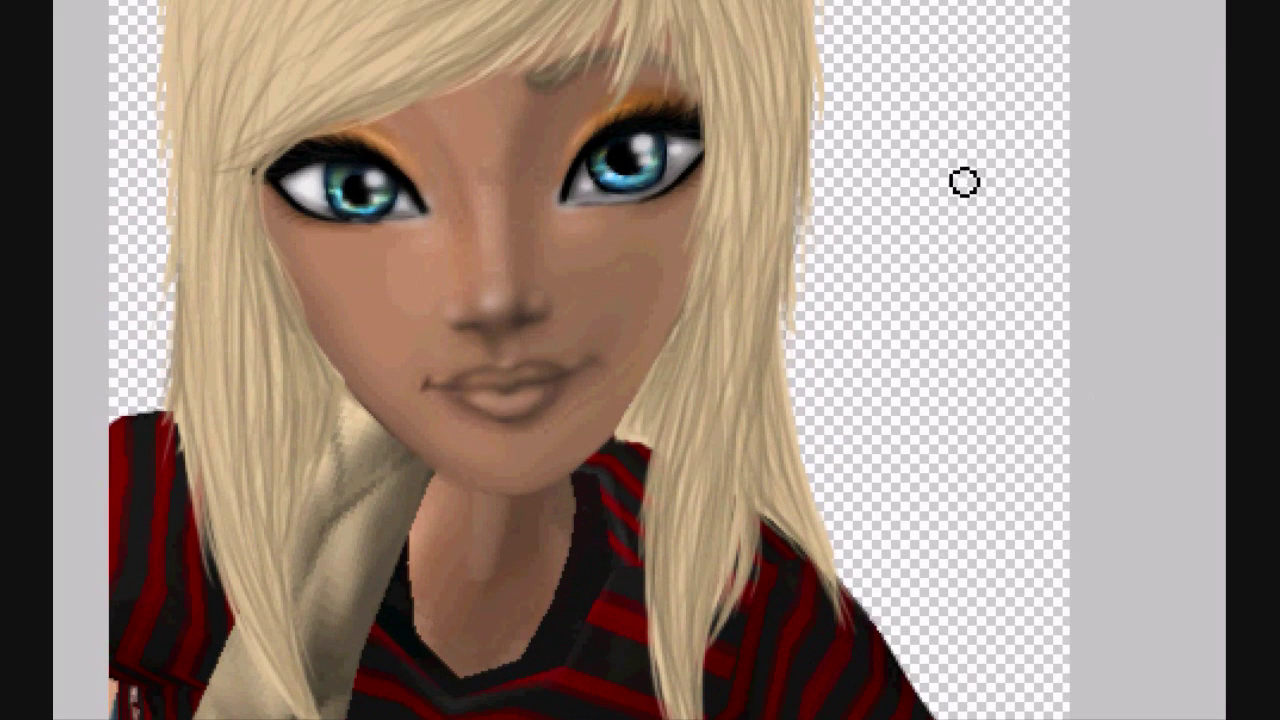
scroll(589, 360, "up", 3)
Choose a lighter blonde shade and paint light strands across the left crown and the fringe
left_click(843, 204)
key("Return")
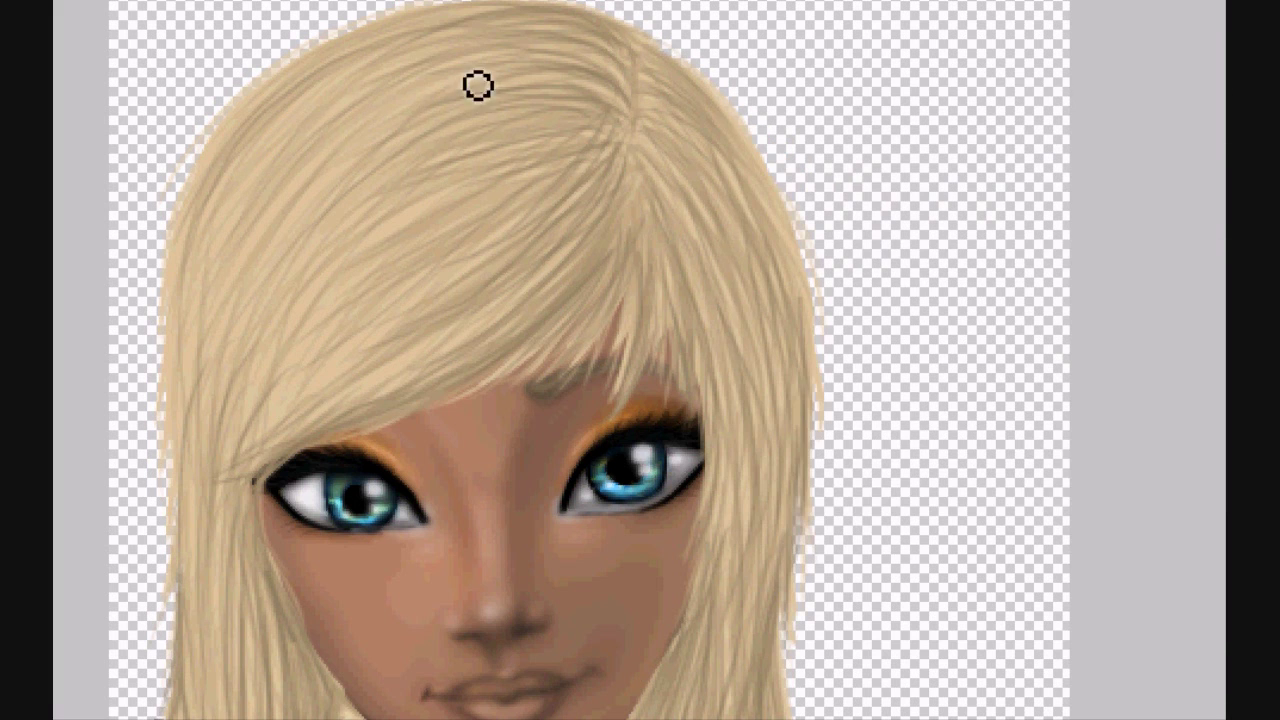
left_click_drag(455, 58, 242, 254)
left_click_drag(490, 95, 312, 244)
left_click_drag(488, 125, 338, 245)
left_click_drag(505, 178, 352, 308)
left_click_drag(498, 258, 358, 360)
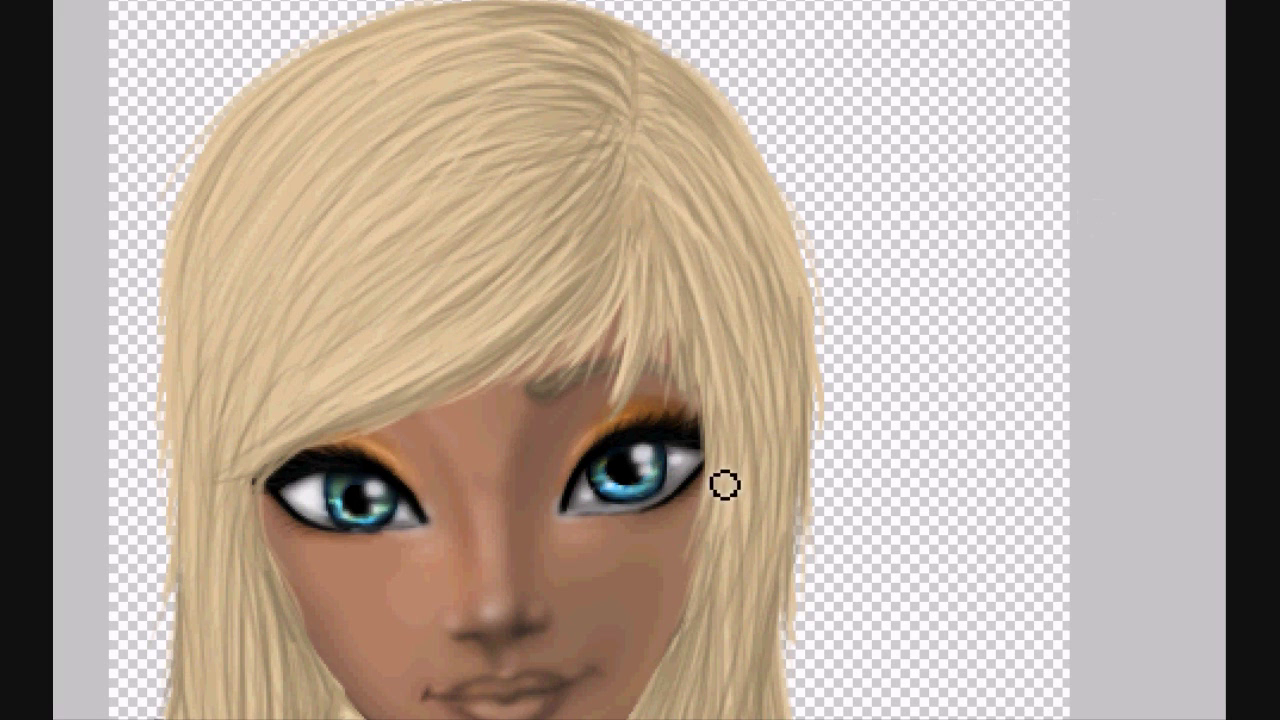
Undo the last stroke and paint lighter strands down the lower right length to its tip
scroll(1099, 194, "down", 5)
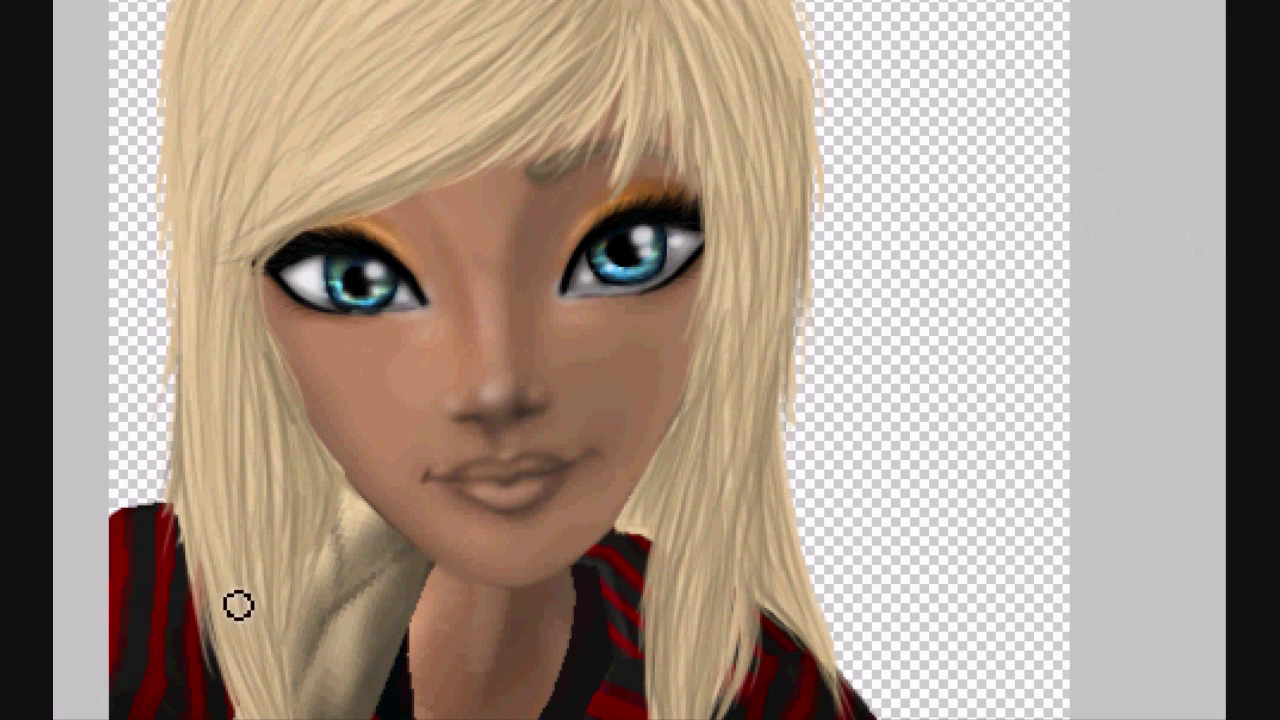
scroll(469, 374, "down", 8)
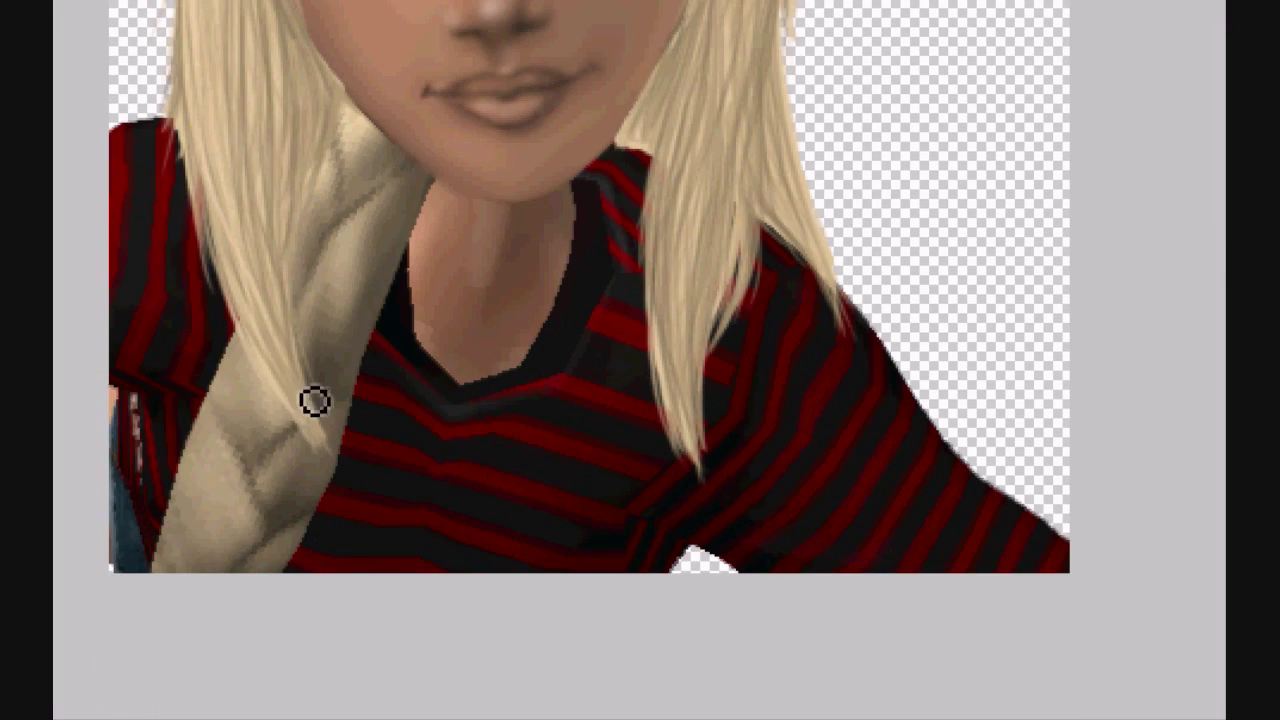
key("ctrl+z")
left_click_drag(729, 63, 689, 349)
left_click_drag(692, 229, 679, 425)
left_click_drag(752, 170, 738, 332)
Paint lighter strands through the middle and upper part of the right length beside the eye and cheek
scroll(848, 235, "up", 5)
left_click_drag(738, 232, 723, 447)
left_click_drag(761, 337, 709, 636)
scroll(640, 360, "up", 2)
mouse_move(722, 138)
left_mouse_down()
mouse_move(768, 396)
mouse_move(772, 258)
left_mouse_up()
mouse_move(764, 108)
left_mouse_down()
mouse_move(798, 333)
mouse_move(765, 429)
left_mouse_up()
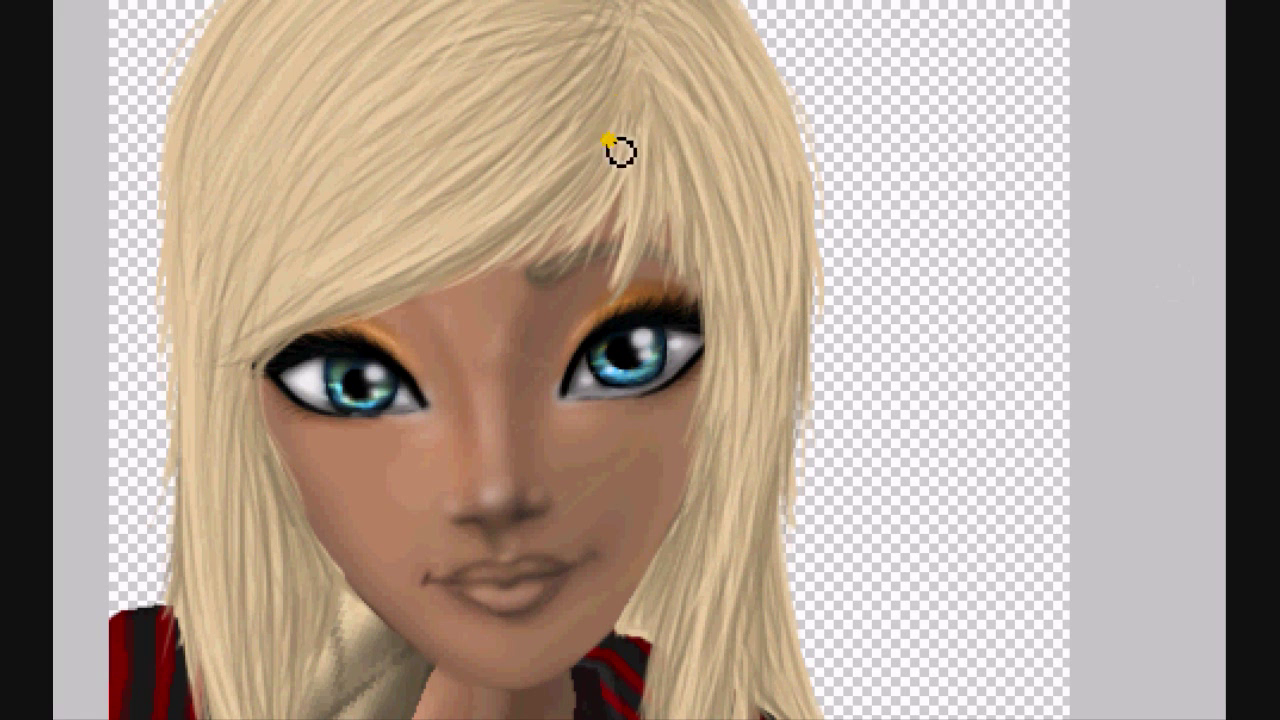
Choose a pale highlight shade and paint highlight strands on the left crown, undoing the unwanted strokes
scroll(525, 211, "up", 4)
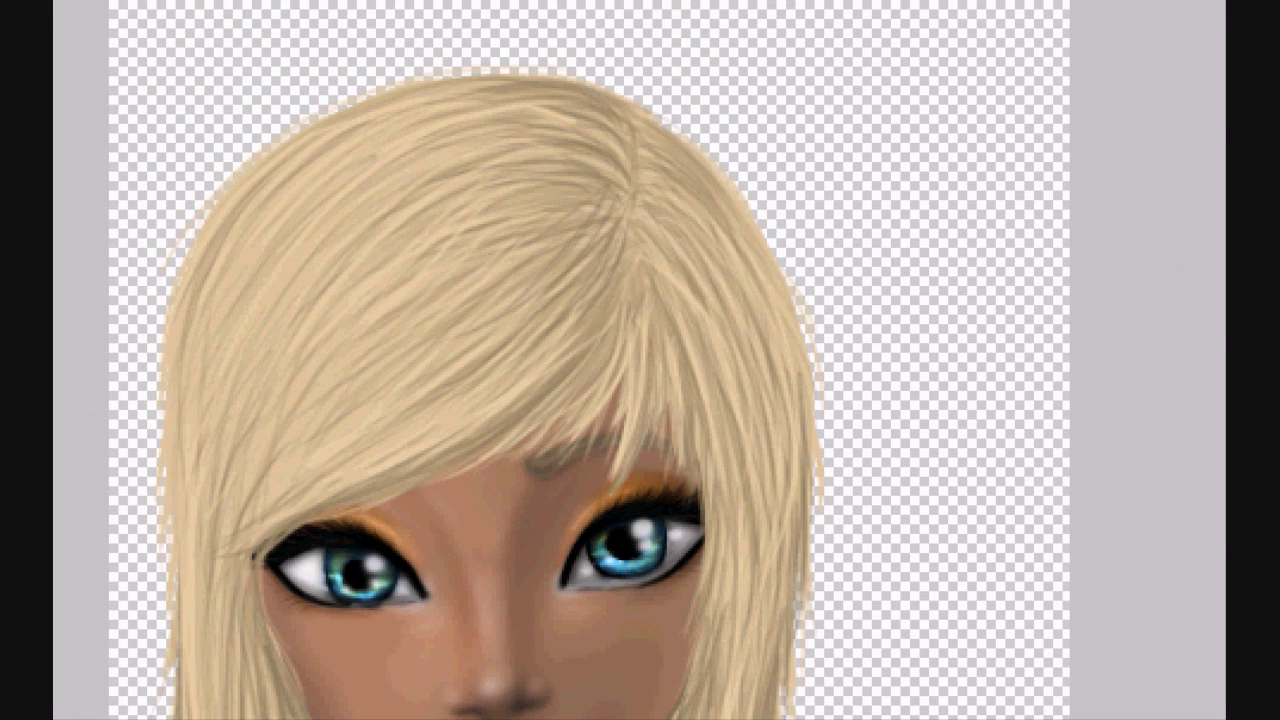
left_click(806, 165)
key("Return")
left_click_drag(215, 288, 479, 101)
key("ctrl+z")
left_click_drag(278, 272, 432, 142)
left_click_drag(296, 314, 436, 176)
mouse_move(248, 282)
left_mouse_down()
mouse_move(376, 128)
mouse_move(264, 326)
mouse_move(260, 371)
left_mouse_up()
key("ctrl+z")
Paint pale highlight strands along the sweep and lower edge of the fringe above the left eye
left_click_drag(454, 278, 275, 459)
mouse_move(455, 363)
left_mouse_down()
mouse_move(391, 432)
mouse_move(328, 446)
left_mouse_up()
left_click_drag(522, 371, 335, 494)
Paint pale highlight strands down the left and right lengths of hair
scroll(588, 360, "down", 3)
left_click_drag(213, 278, 213, 490)
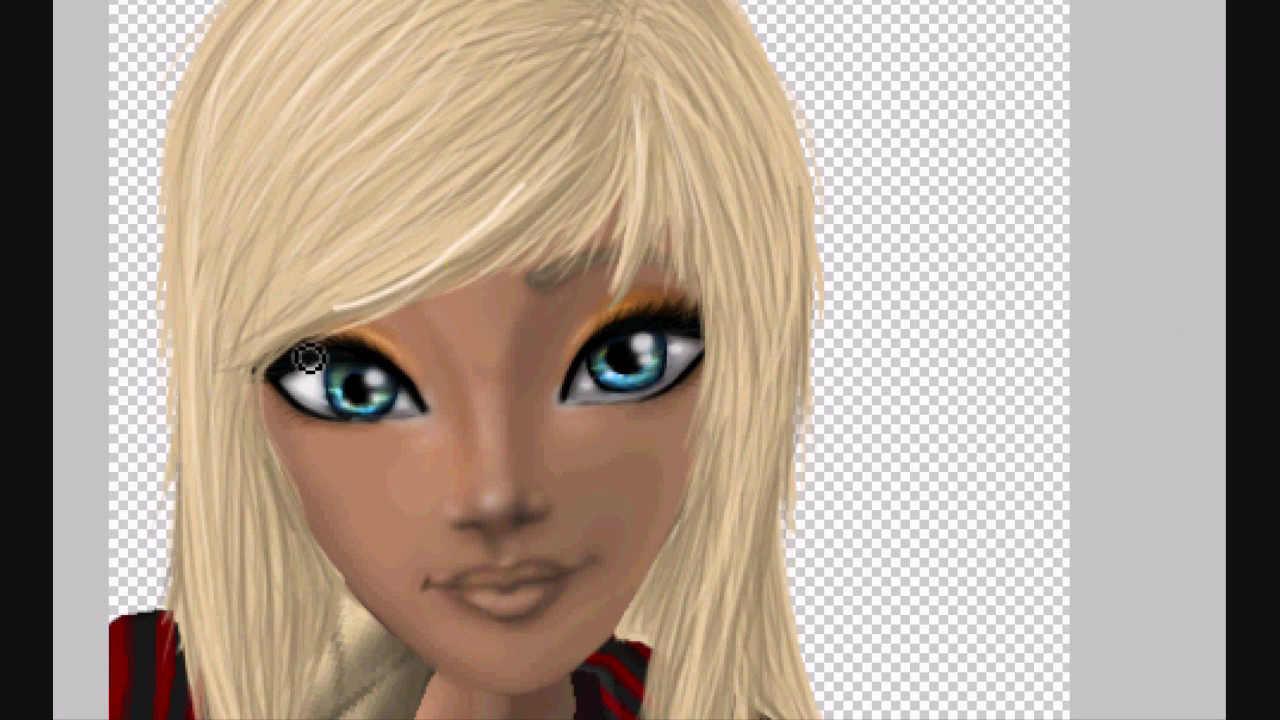
scroll(843, 240, "down", 5)
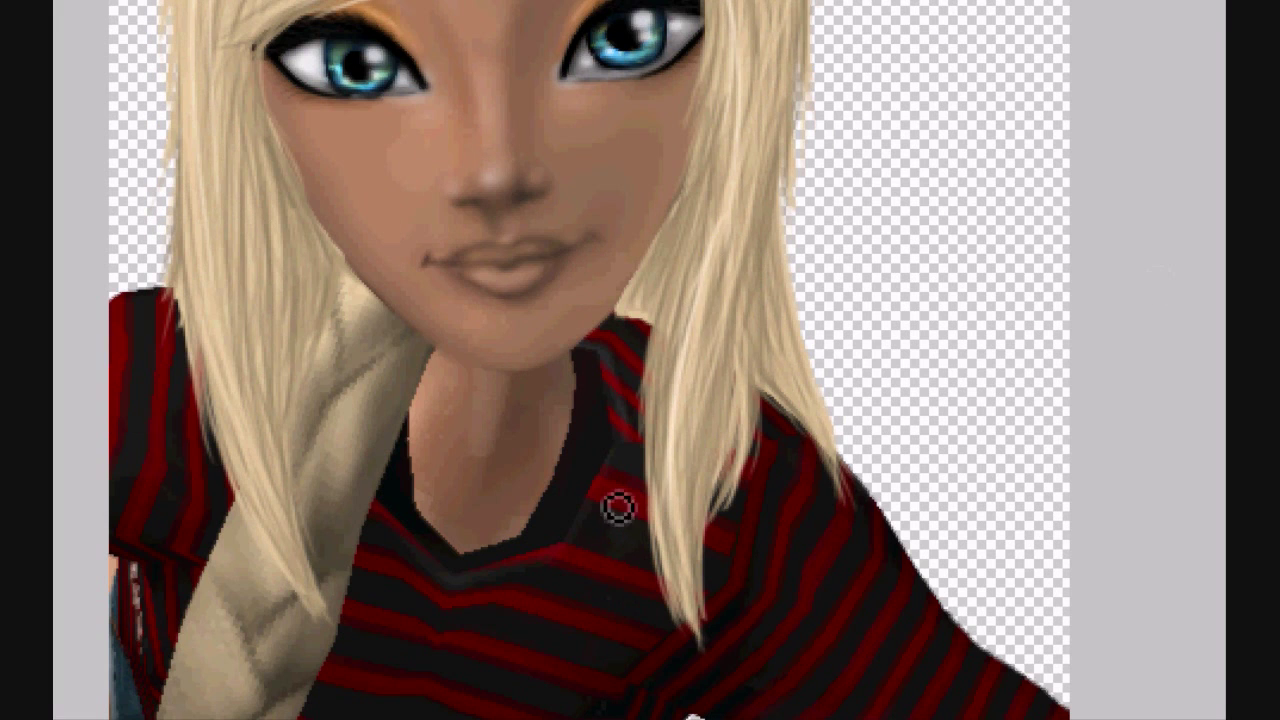
scroll(406, 686, "up", 3)
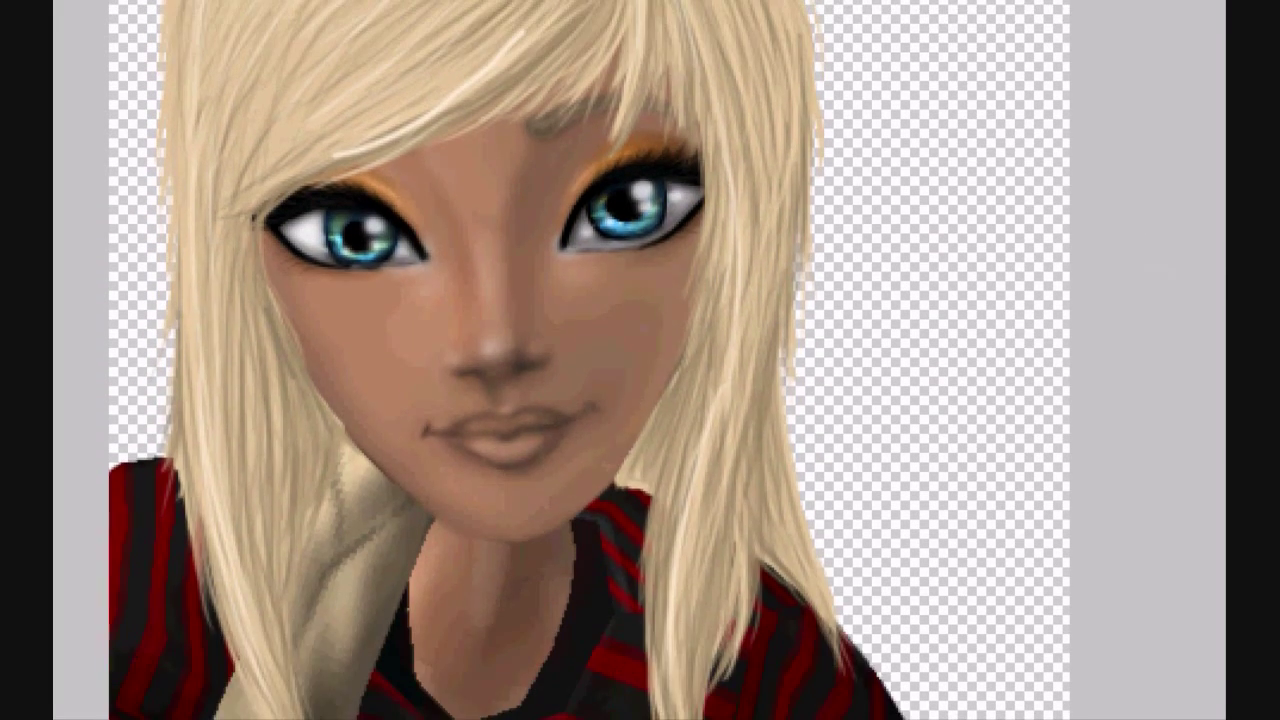
Paint bright highlights along the outer left crown and on the fringe strand just below the parting
scroll(589, 360, "up", 5)
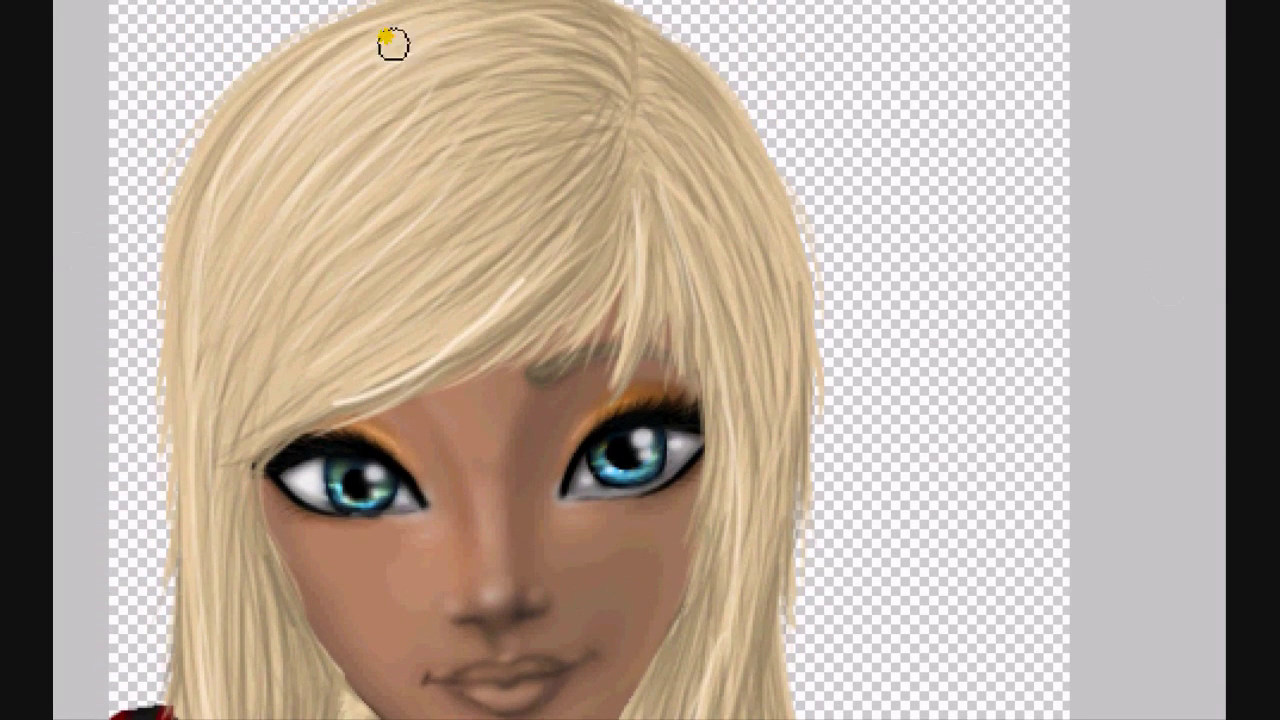
left_click_drag(224, 172, 376, 25)
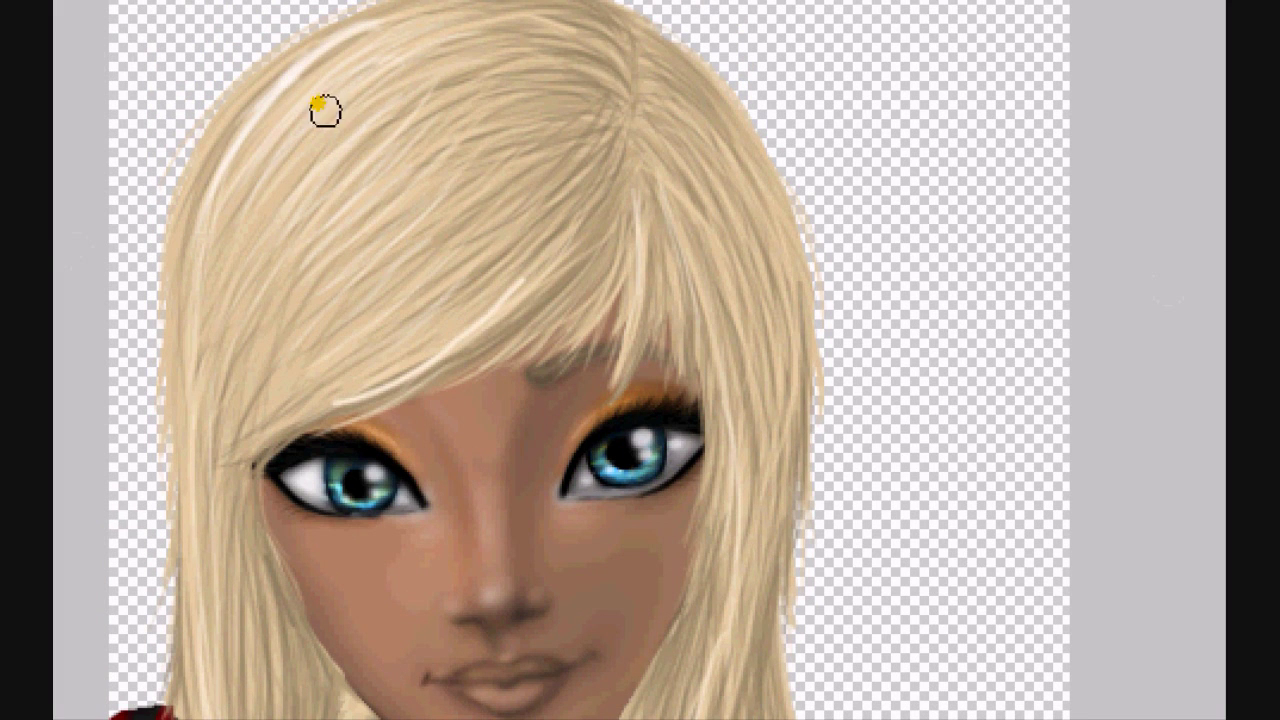
left_click_drag(638, 214, 624, 318)
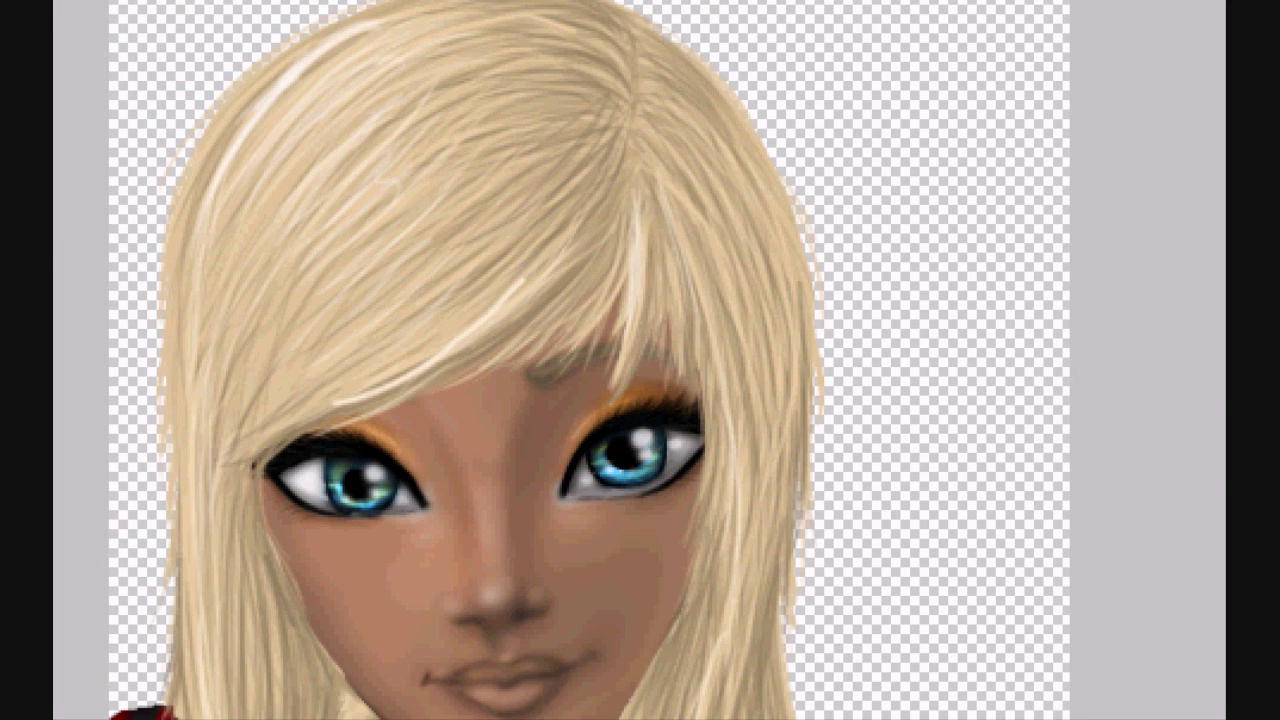
scroll(264, 624, "down", 5)
scroll(1111, 429, "down", 6)
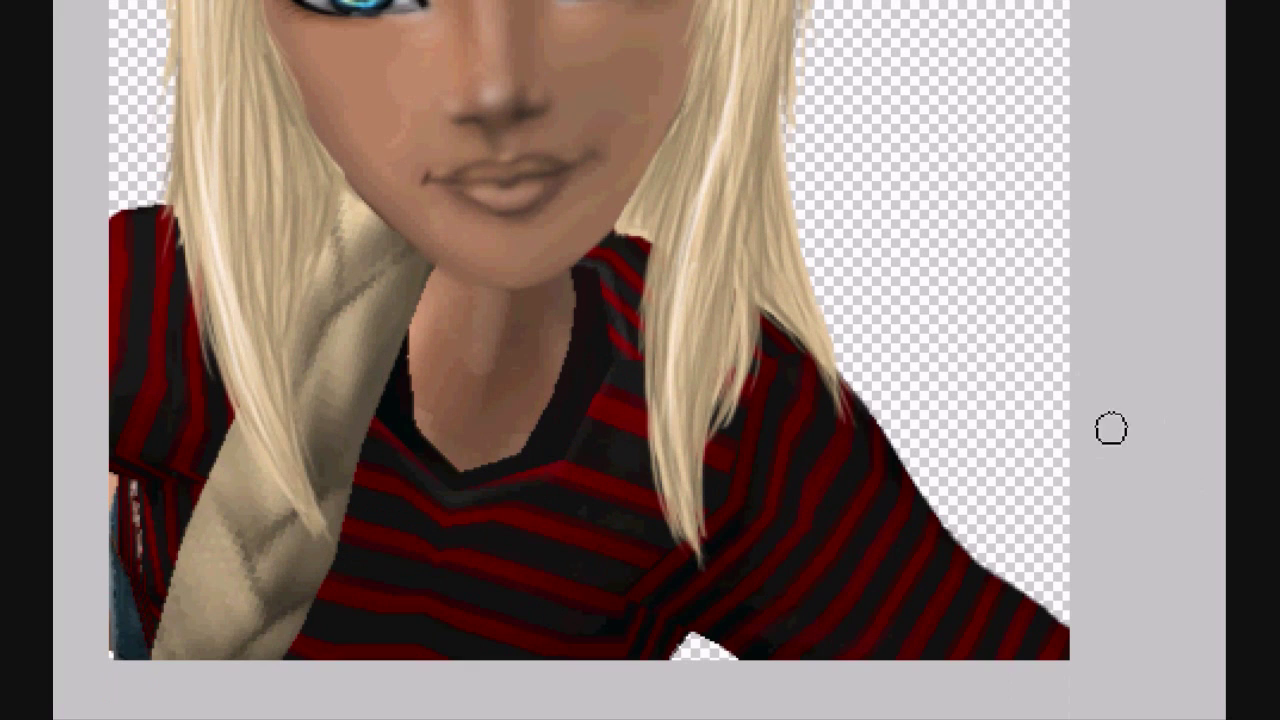
scroll(874, 286, "up", 6)
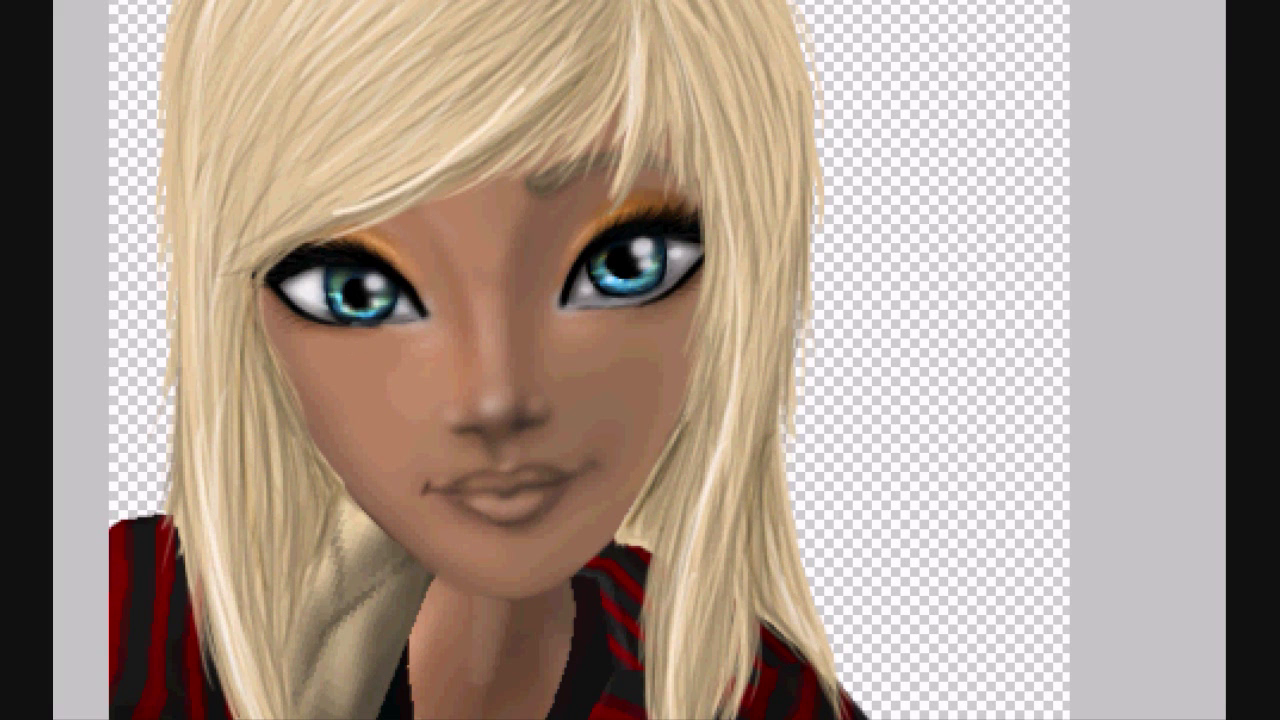
Set the foreground colour to muted brown 988d66 and paint darker strands on the top of the crown near the parting
left_click(336, 487)
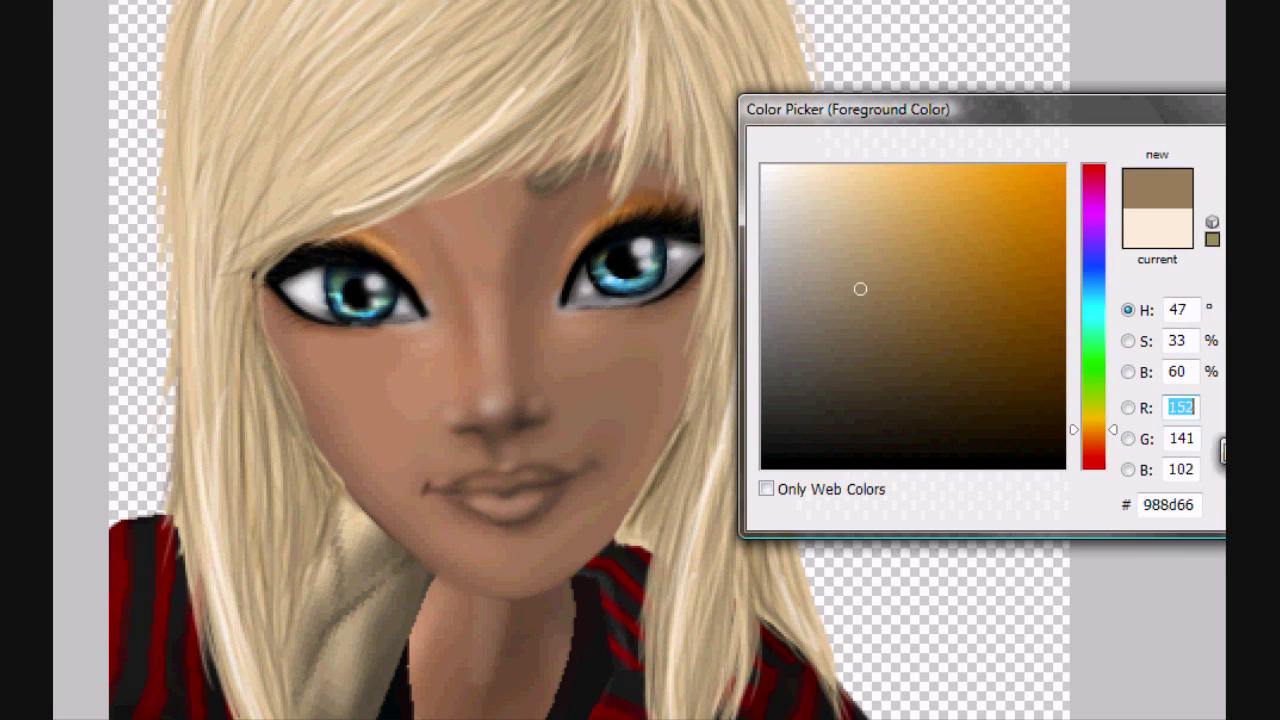
key("Return")
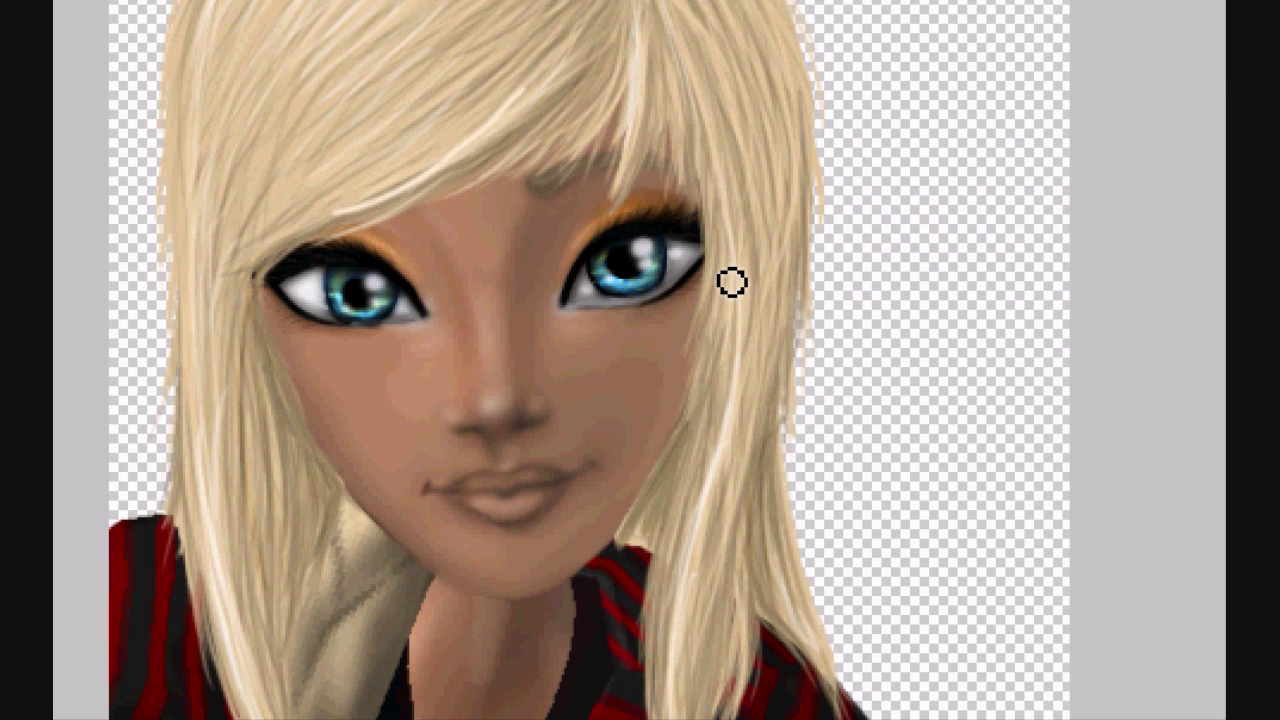
scroll(731, 283, "down", 5)
scroll(786, 406, "up", 3)
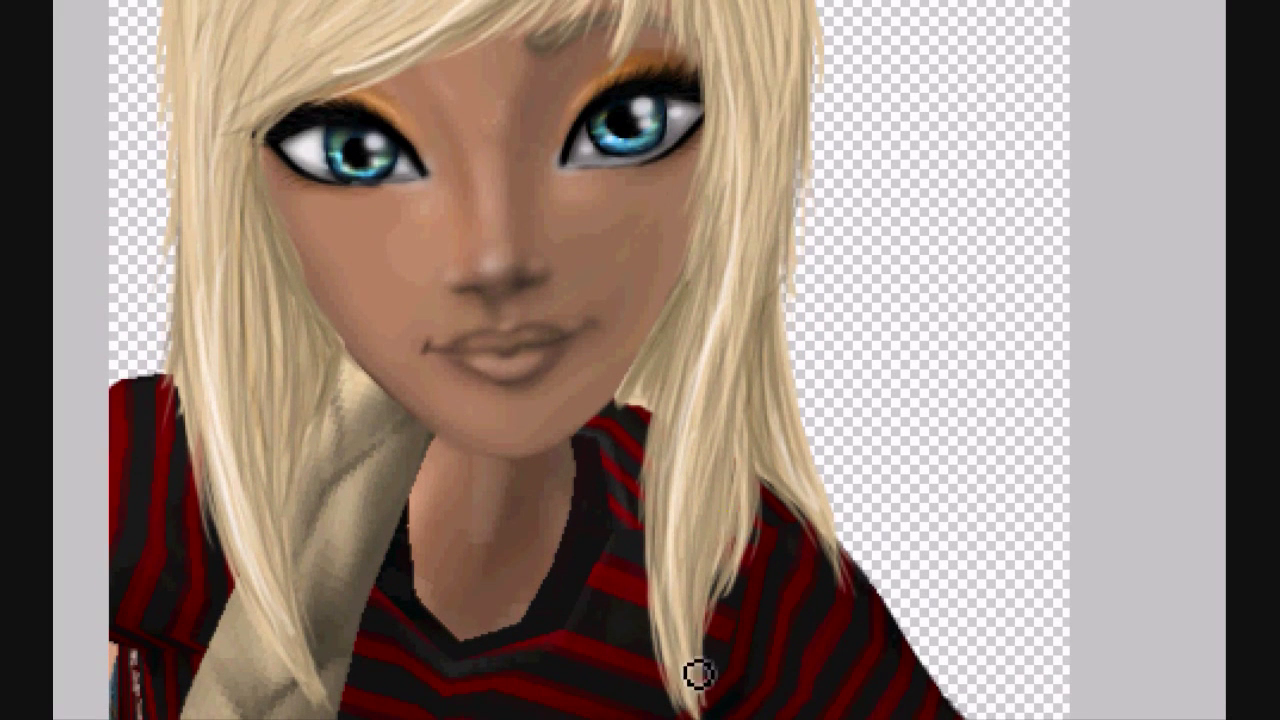
scroll(709, 609, "down", 2)
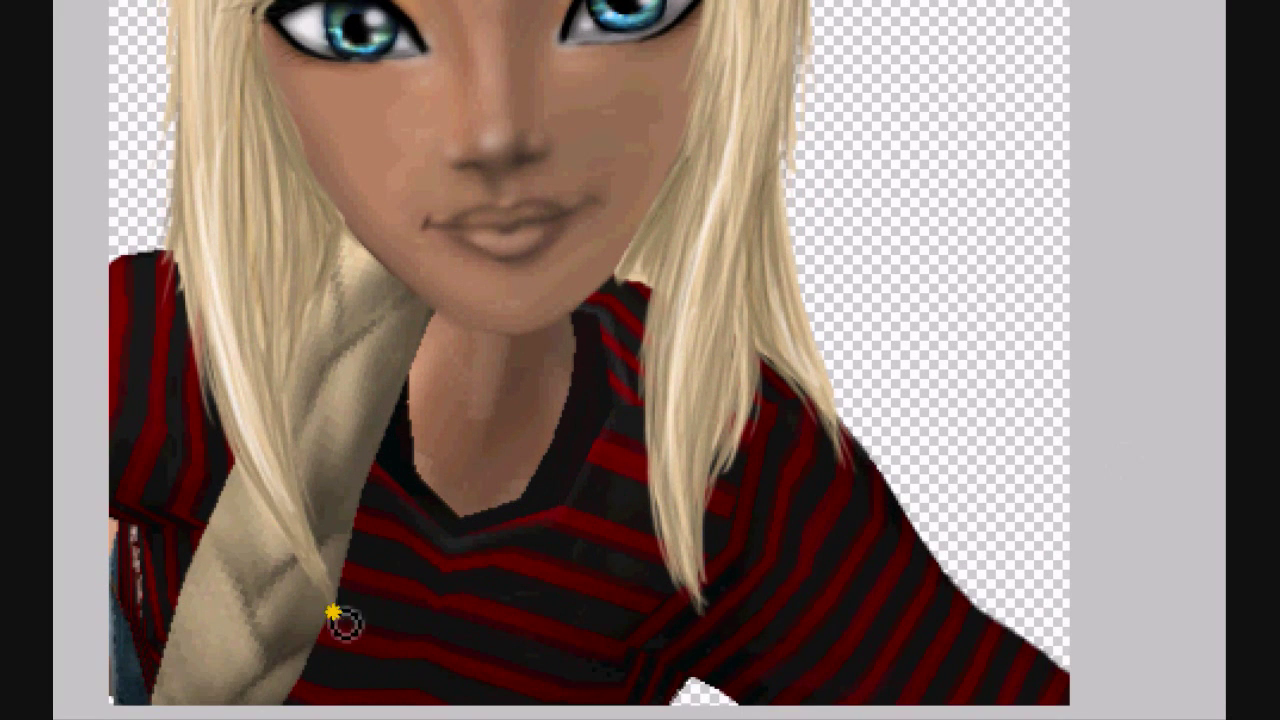
scroll(640, 400, "up", 7)
key("ctrl+minus")
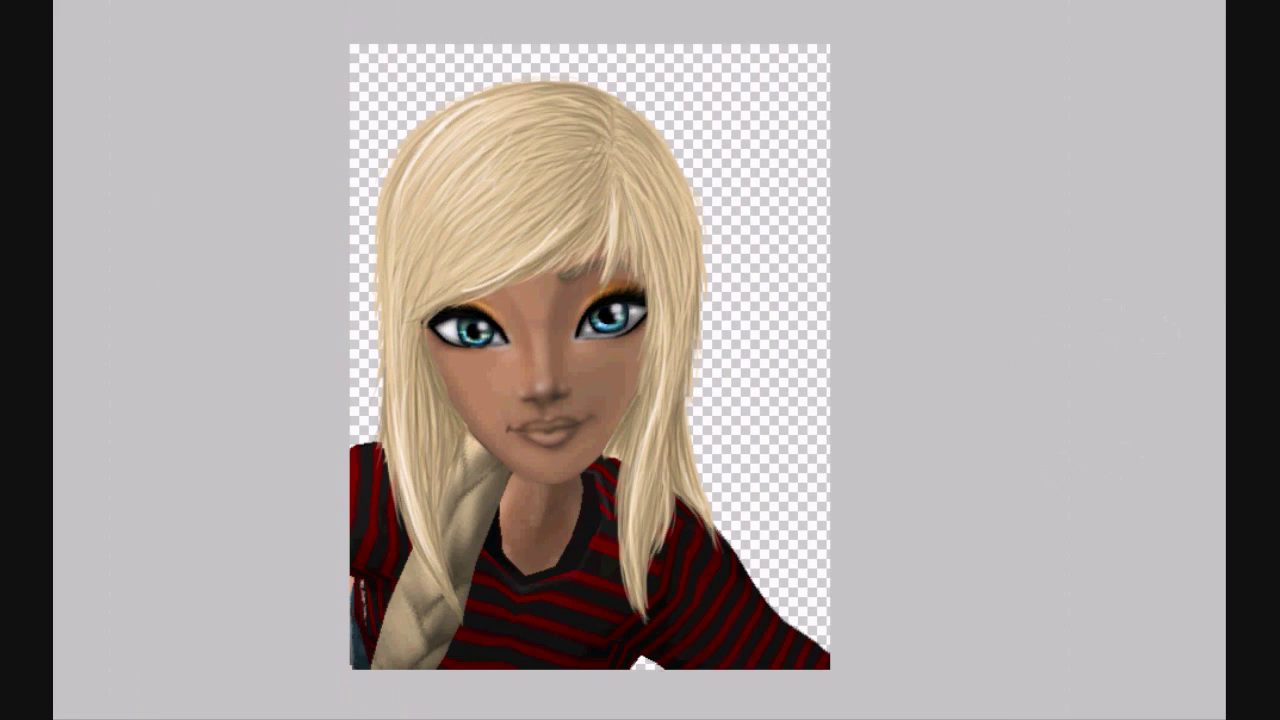
mouse_move(625, 127)
left_mouse_down()
mouse_move(586, 107)
mouse_move(614, 145)
mouse_move(570, 104)
left_mouse_up()
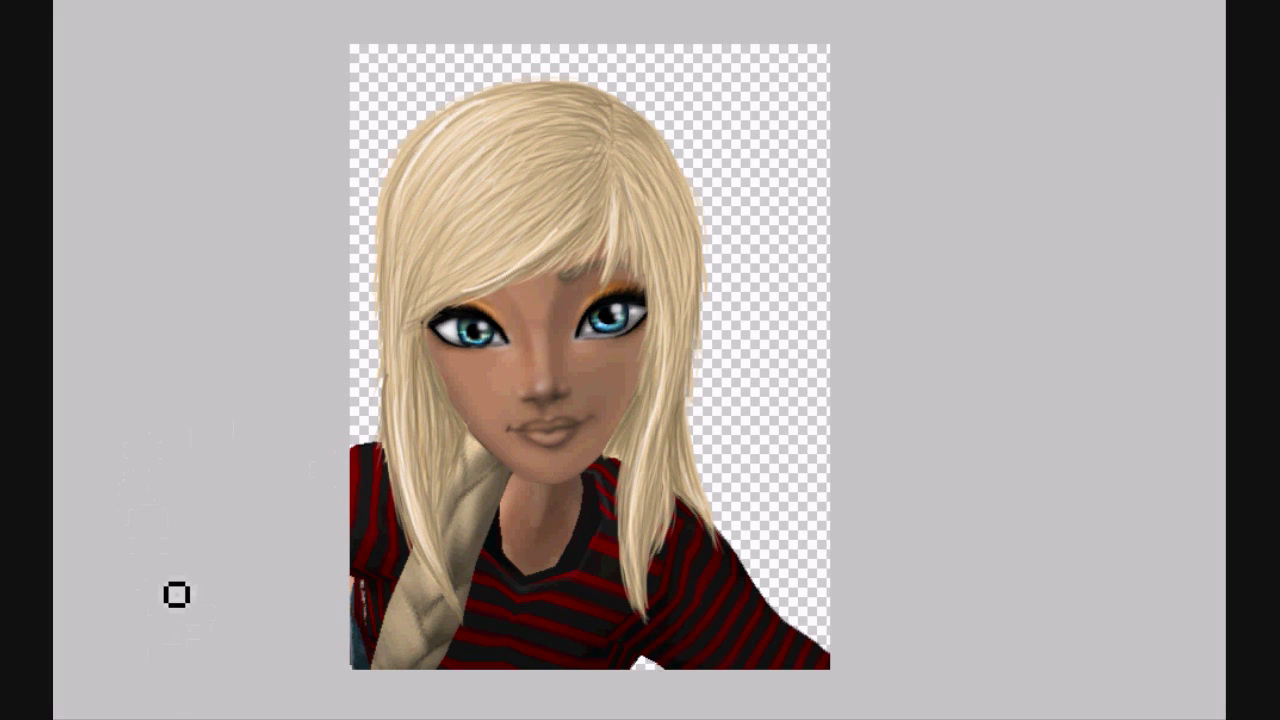
Add a drop shadow to the hair layer with a distance of 15 px, a size of 38 px and lowered opacity
key("F7")
left_click(1092, 718)
left_click(1130, 500)
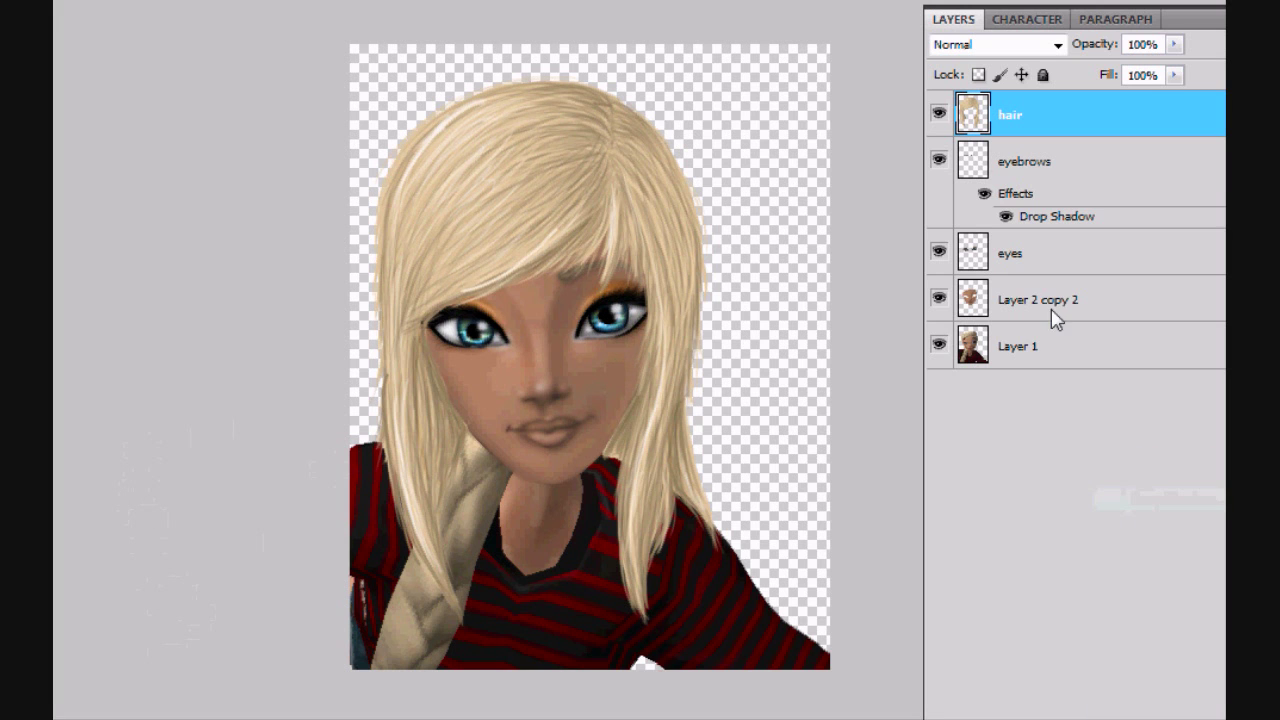
left_click_drag(572, 322, 575, 331)
mouse_move(1050, 259)
left_mouse_down()
mouse_move(1071, 258)
mouse_move(1049, 261)
left_mouse_up()
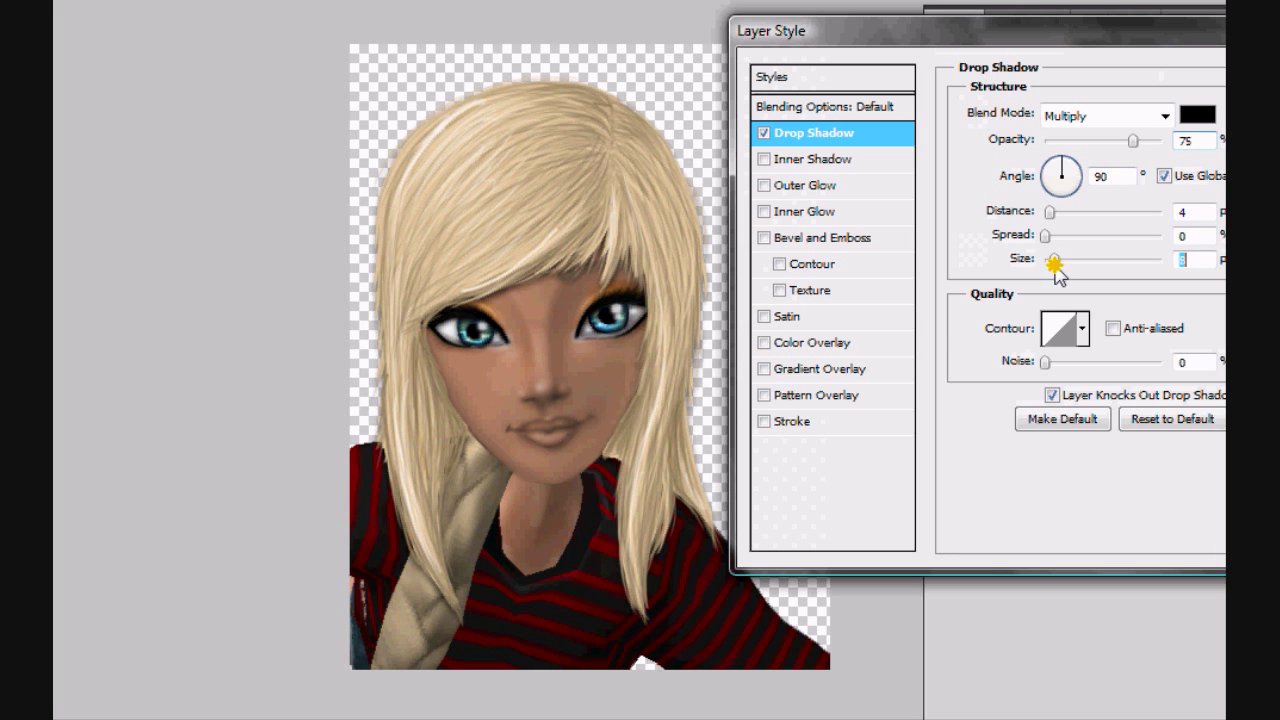
left_click_drag(1050, 212, 1063, 210)
left_click_drag(1054, 260, 1070, 262)
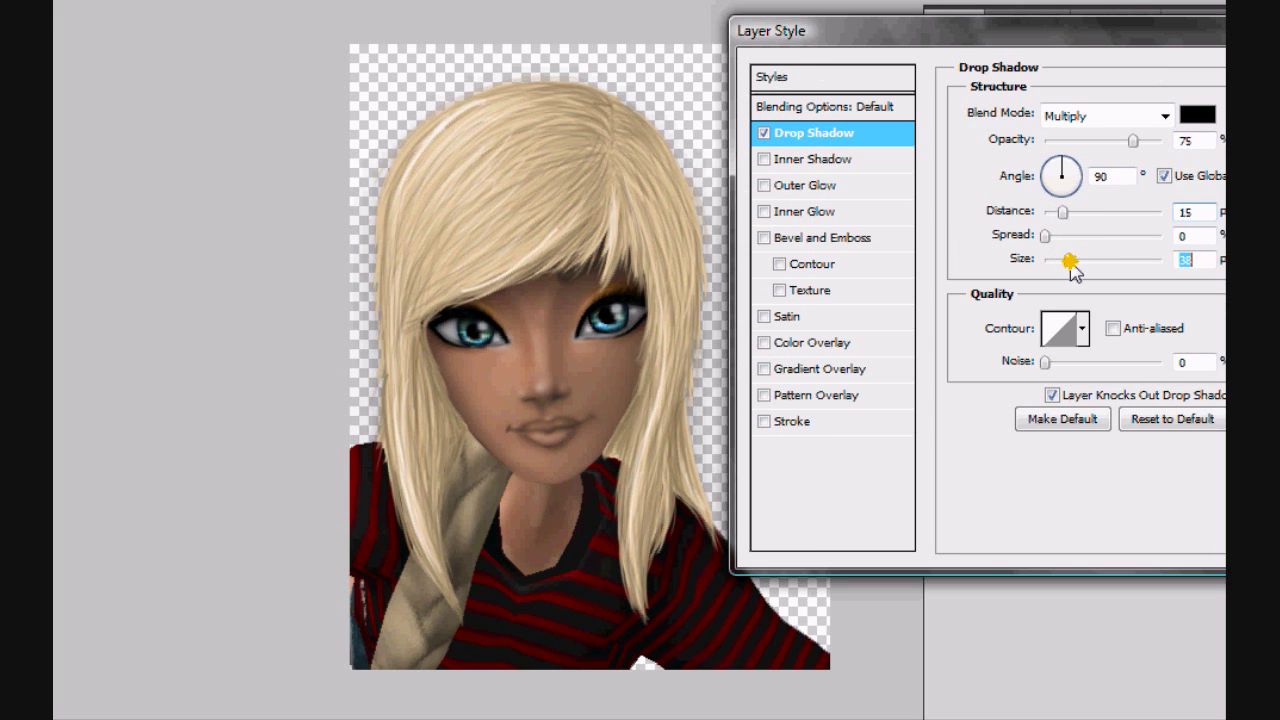
left_click_drag(1133, 141, 1088, 146)
key("Return")
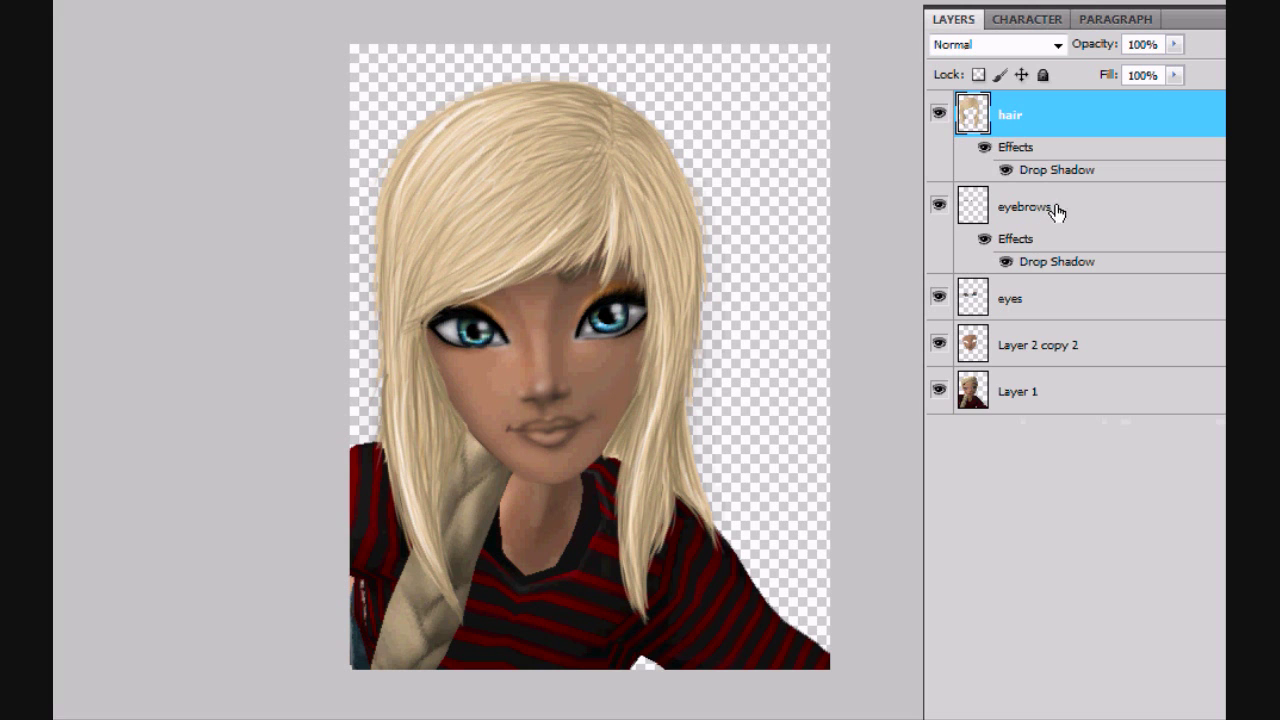
Adjust the hair's drop shadow by changing its angle and distance and reducing its opacity further
double_click(1065, 174)
left_click_drag(1089, 142, 1060, 161)
left_click_drag(555, 330, 489, 386)
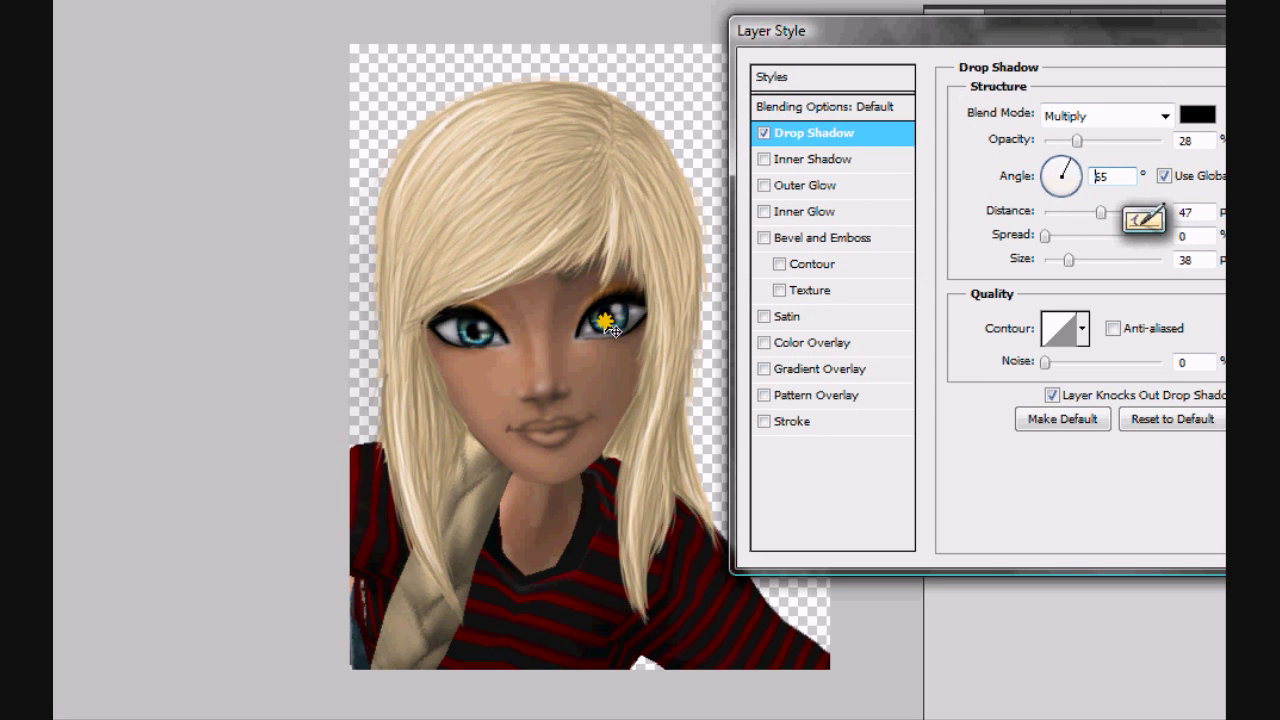
left_click(1020, 236)
left_click_drag(1097, 213, 1064, 211)
left_click(1068, 260)
mouse_move(1068, 262)
left_mouse_down()
mouse_move(1036, 264)
mouse_move(1069, 263)
left_mouse_up()
left_click_drag(1077, 142, 1040, 166)
key("Return")
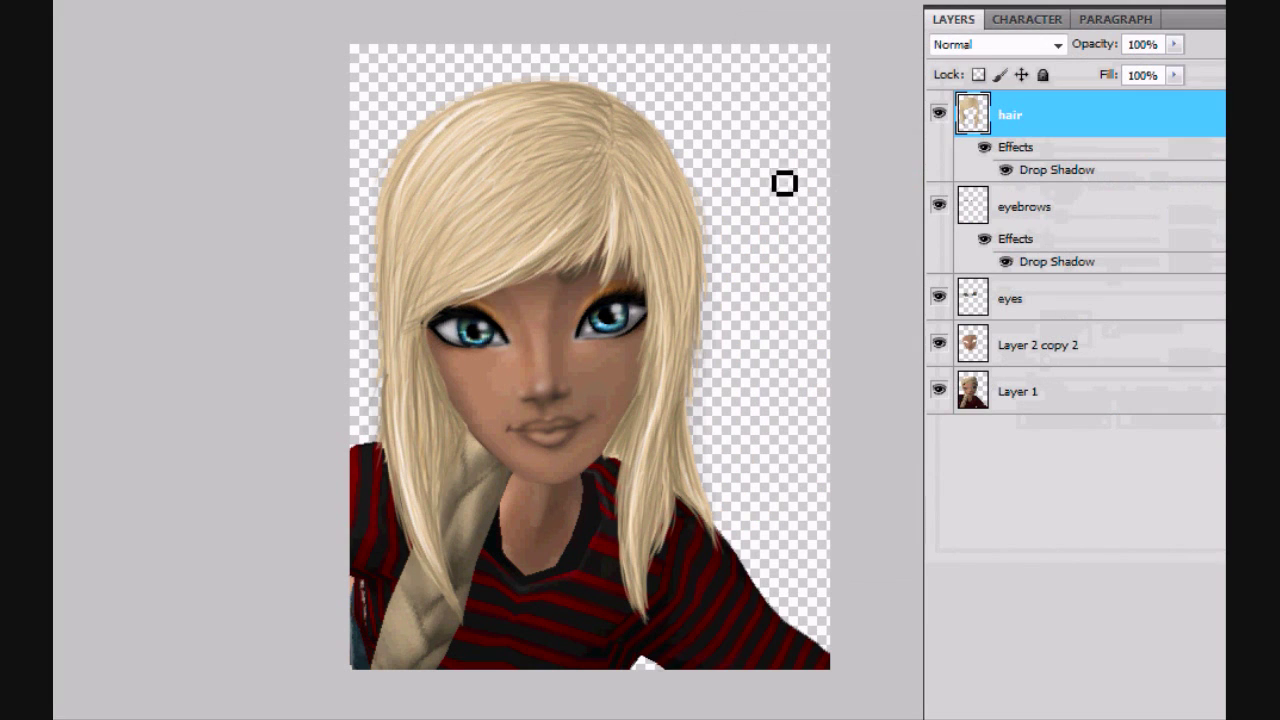
Hide the hair layer's drop shadow effect and add a new layer directly above the eyebrows layer
left_click(1040, 344)
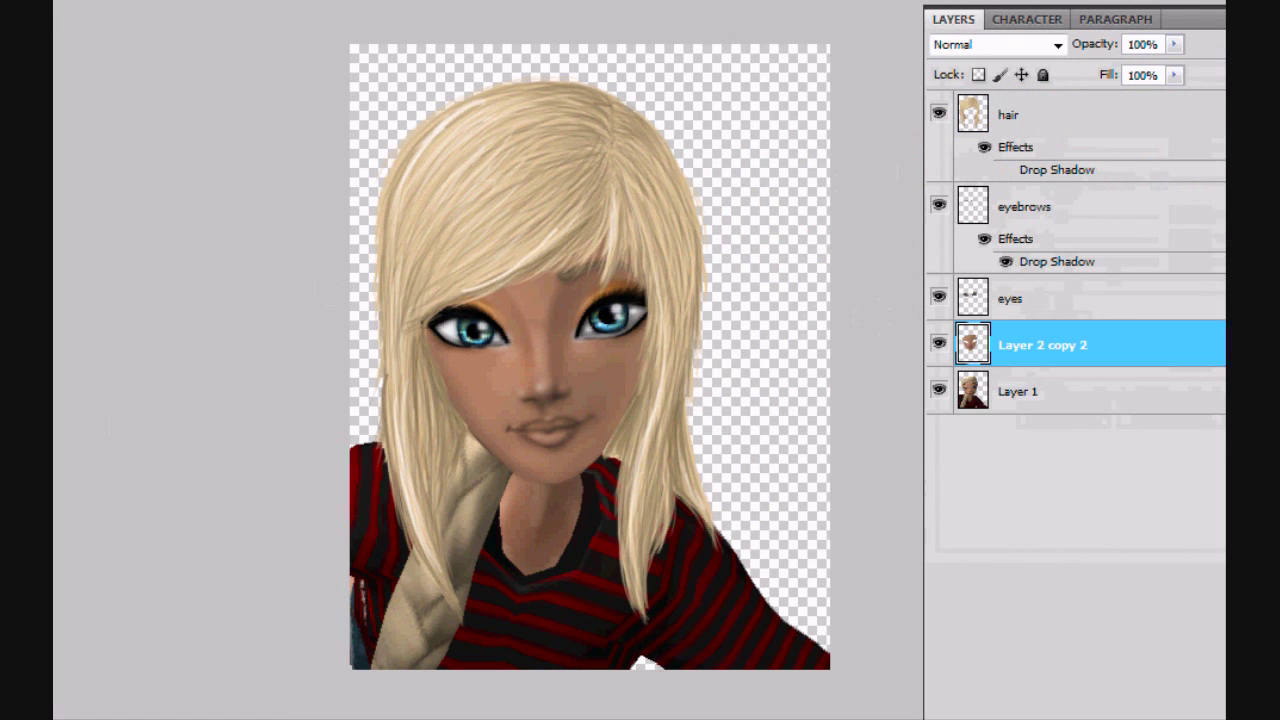
left_click_drag(336, 223, 745, 467)
left_click(1150, 207)
left_click(1160, 715)
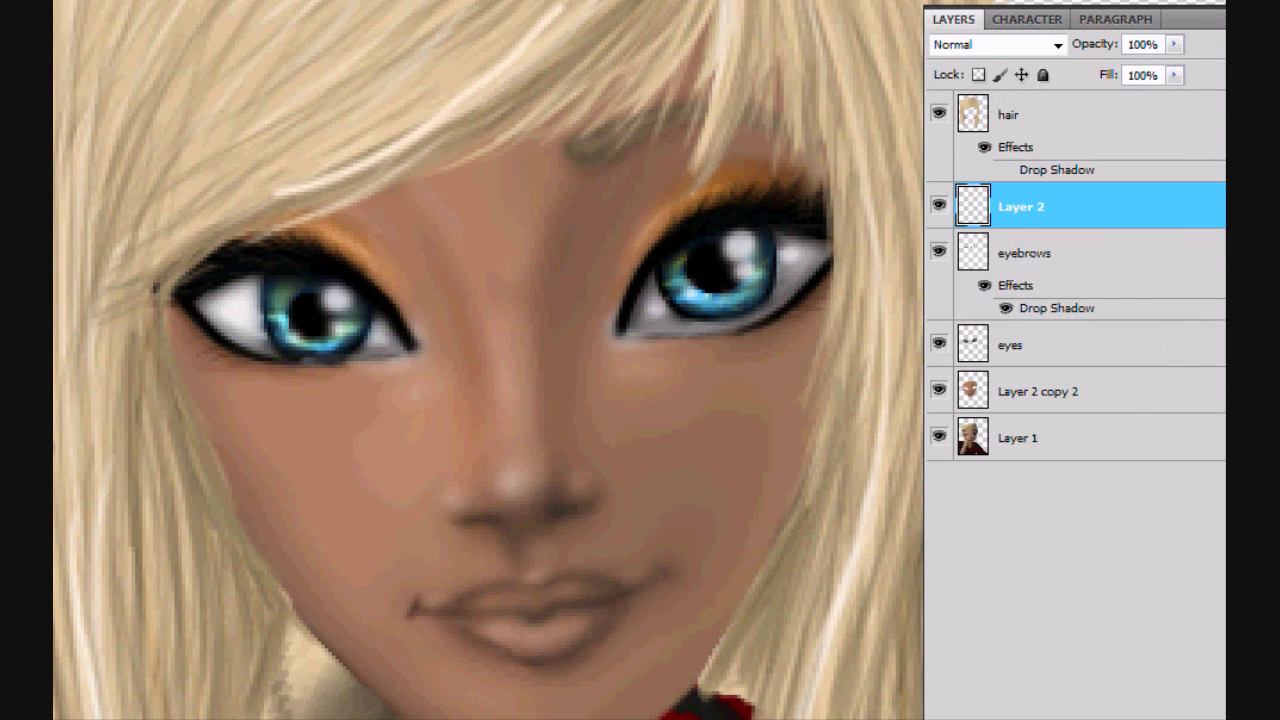
Paint thick black shadow strokes on the new layer beneath the fringe edge and down both sides of the face
right_click(372, 217)
mouse_move(203, 297)
left_mouse_down()
mouse_move(311, 169)
mouse_move(760, 117)
mouse_move(791, 428)
left_mouse_up()
mouse_move(597, 145)
left_mouse_down()
mouse_move(405, 190)
mouse_move(780, 278)
mouse_move(788, 490)
left_mouse_up()
mouse_move(196, 333)
left_mouse_down()
mouse_move(197, 357)
mouse_move(300, 223)
mouse_move(593, 160)
left_mouse_up()
Soften the painted face shadow on Layer 2 with Gaussian Blur
left_click(155, 2)
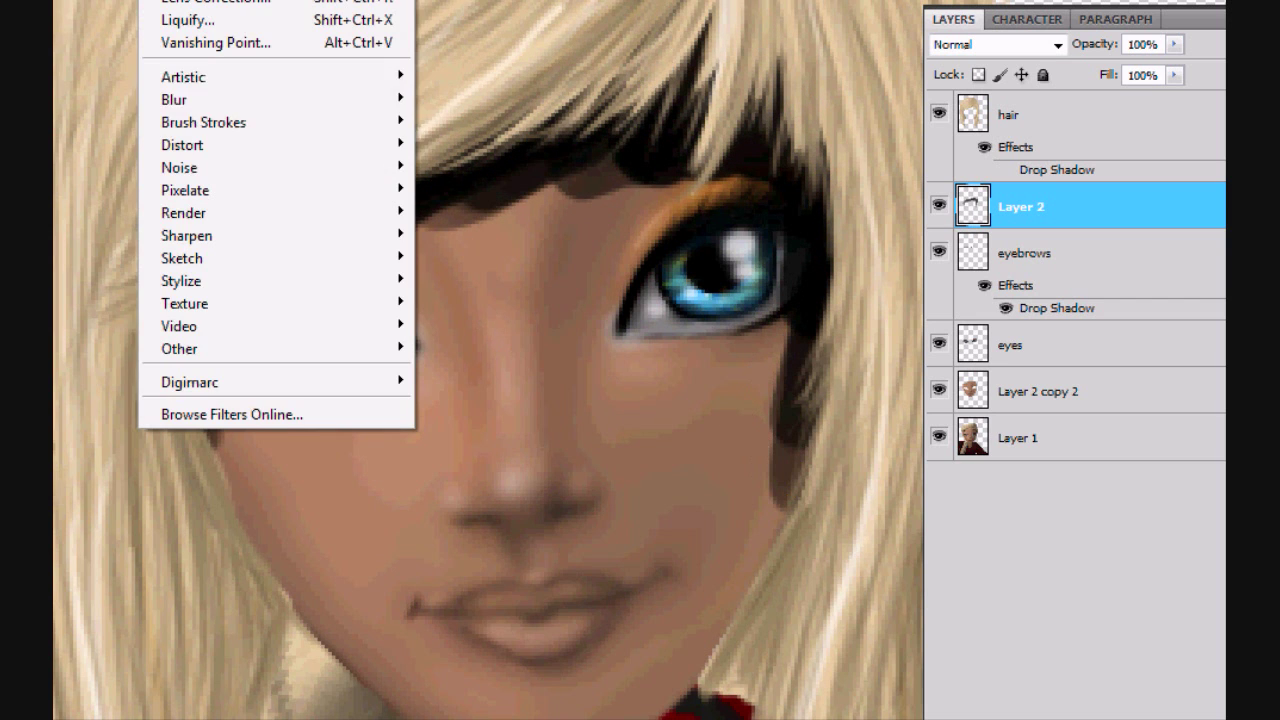
mouse_move(204, 102)
left_click(474, 188)
left_click_drag(952, 378, 1052, 390)
left_click(1205, 58)
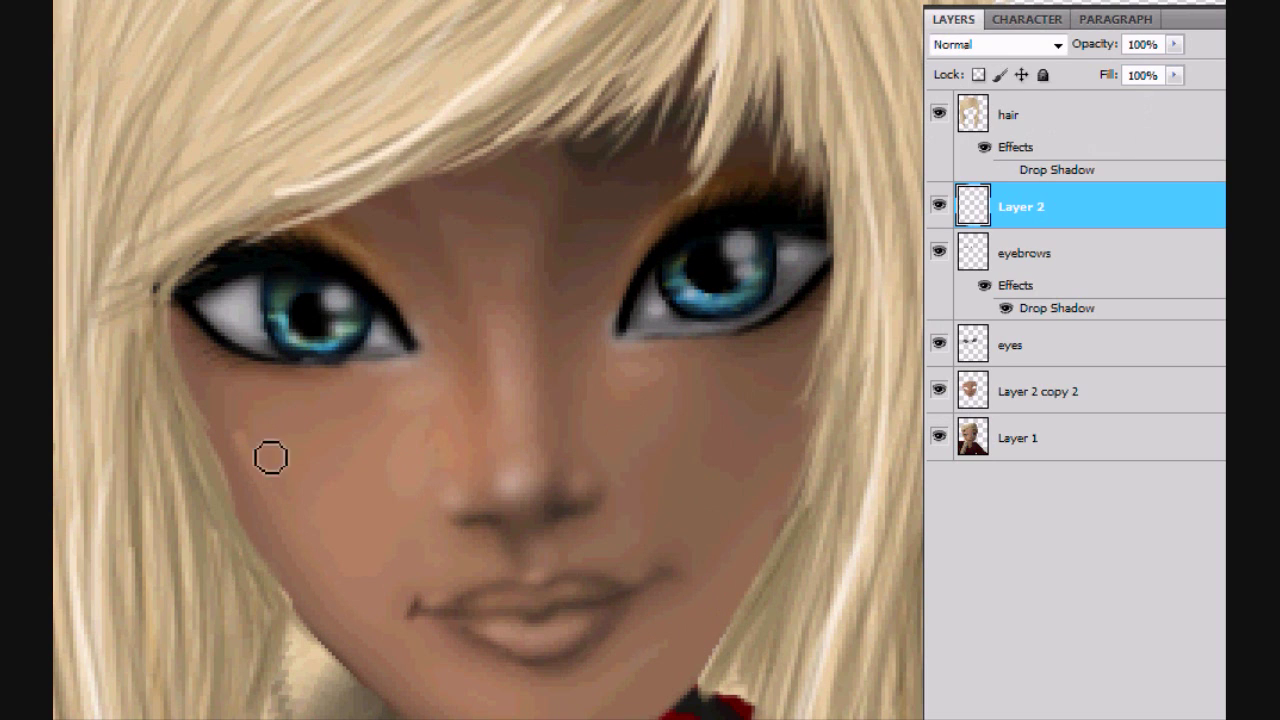
Erase the excess blurred shadow from the eyes and cheeks with a soft round eraser
left_click(283, 380)
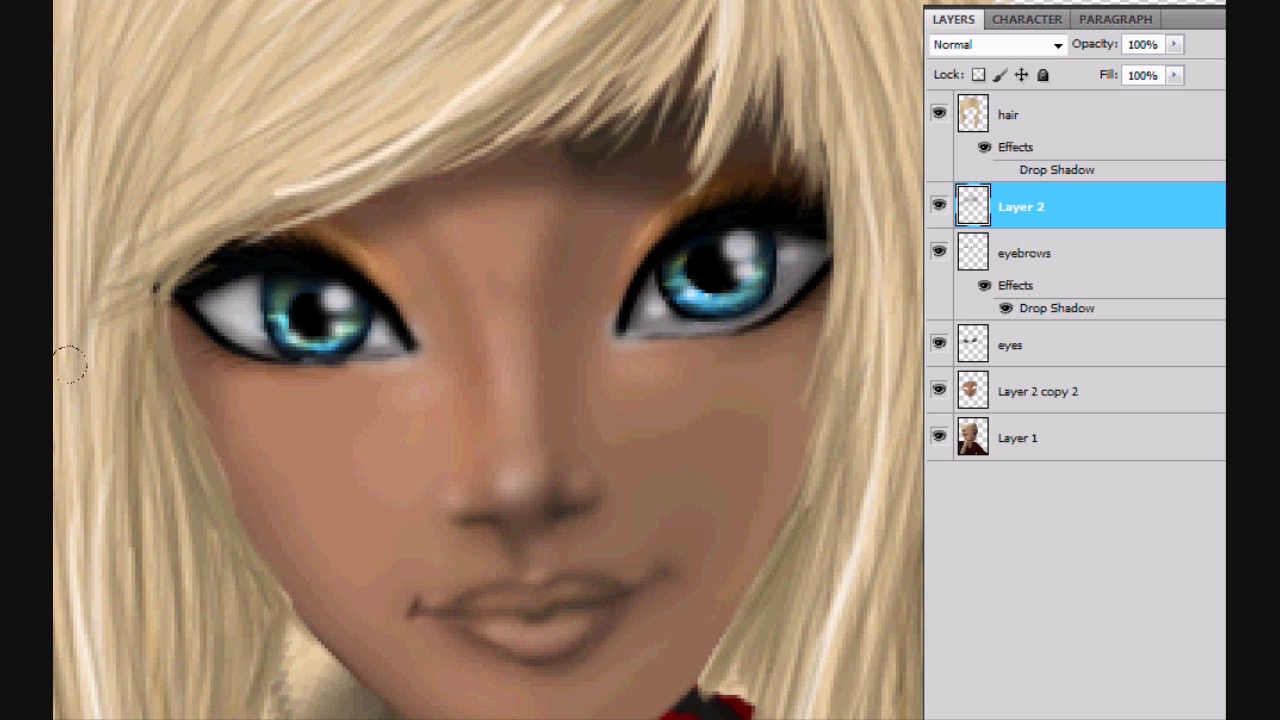
left_click(158, 0)
left_click(205, 0)
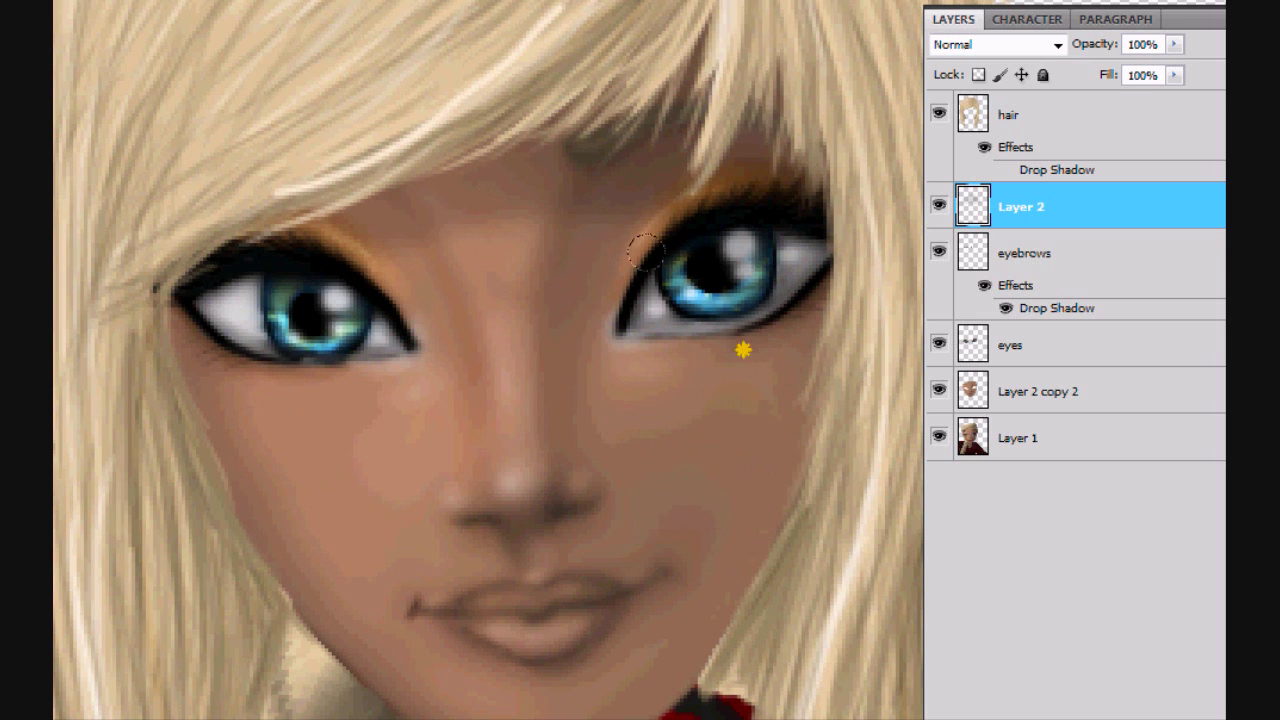
Apply Gaussian Blur to the face shadow again and set the opacity of Layer 2 to 65%
key("alt+t")
left_click(478, 189)
mouse_move(960, 379)
left_mouse_down()
mouse_move(972, 382)
mouse_move(960, 374)
left_mouse_up()
key("Return")
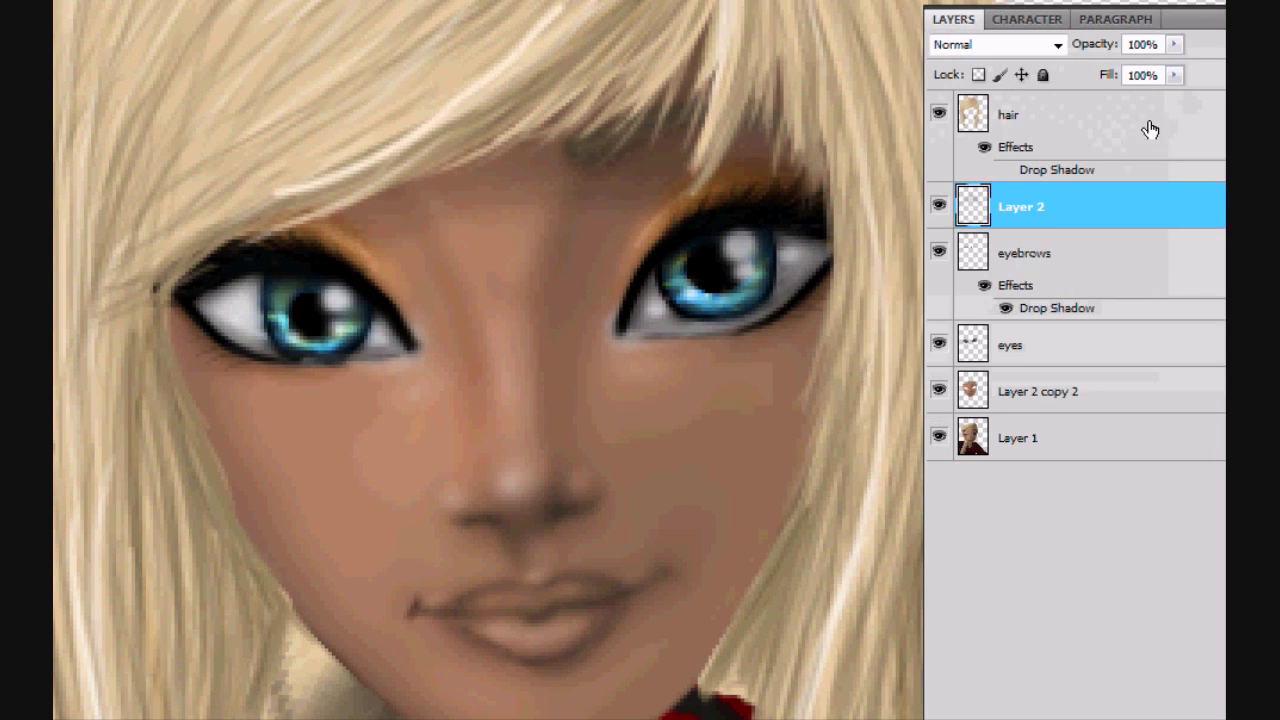
left_click_drag(1108, 62, 1102, 60)
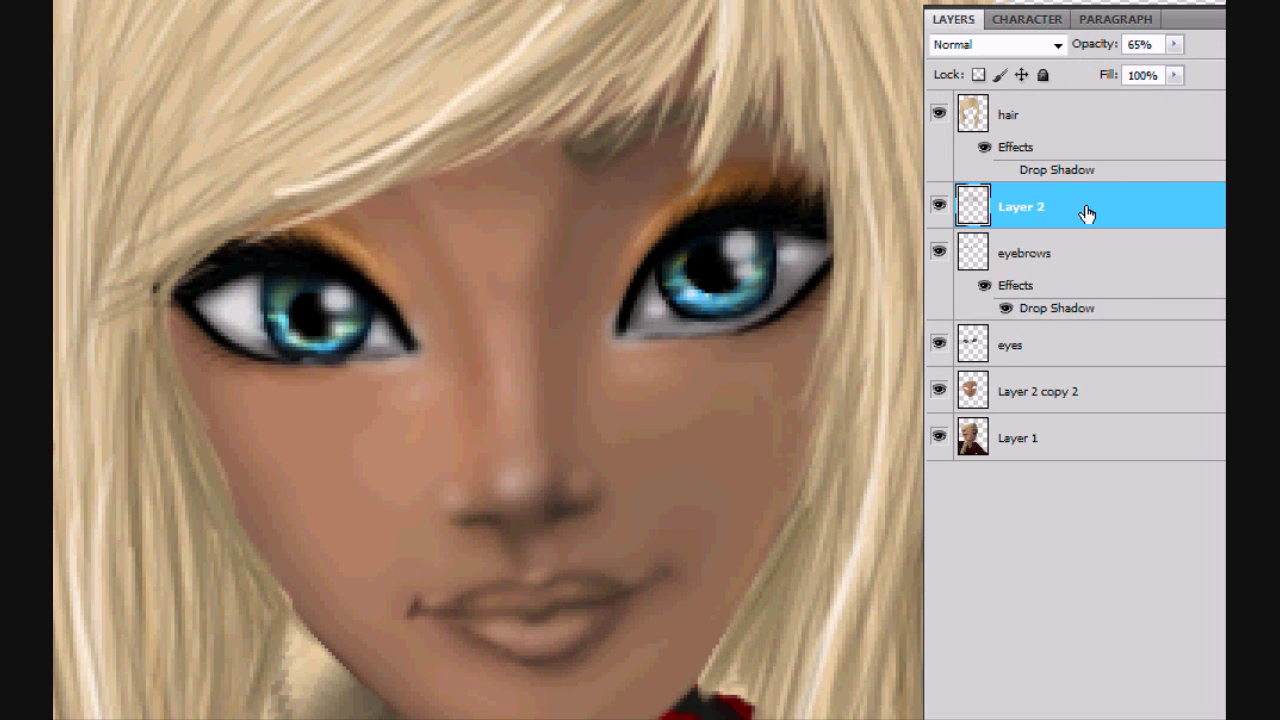
key("ctrl+0")
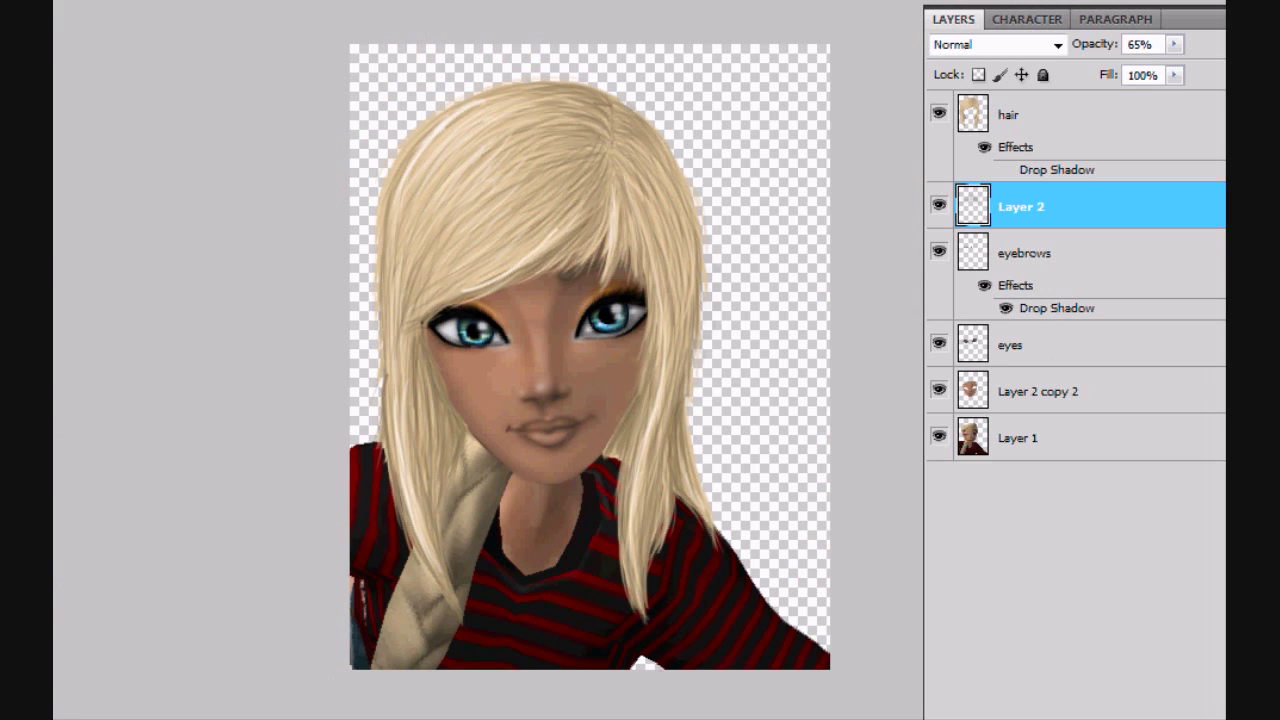
Add another layer beneath the hair and paint black shadow strokes along the hair ends over the braid and shirt
key("ctrl+shift+alt+n")
mouse_move(461, 453)
left_mouse_down()
mouse_move(443, 568)
mouse_move(463, 611)
left_mouse_up()
mouse_move(606, 470)
left_mouse_down()
mouse_move(652, 550)
mouse_move(682, 519)
left_mouse_up()
left_click_drag(478, 440, 428, 563)
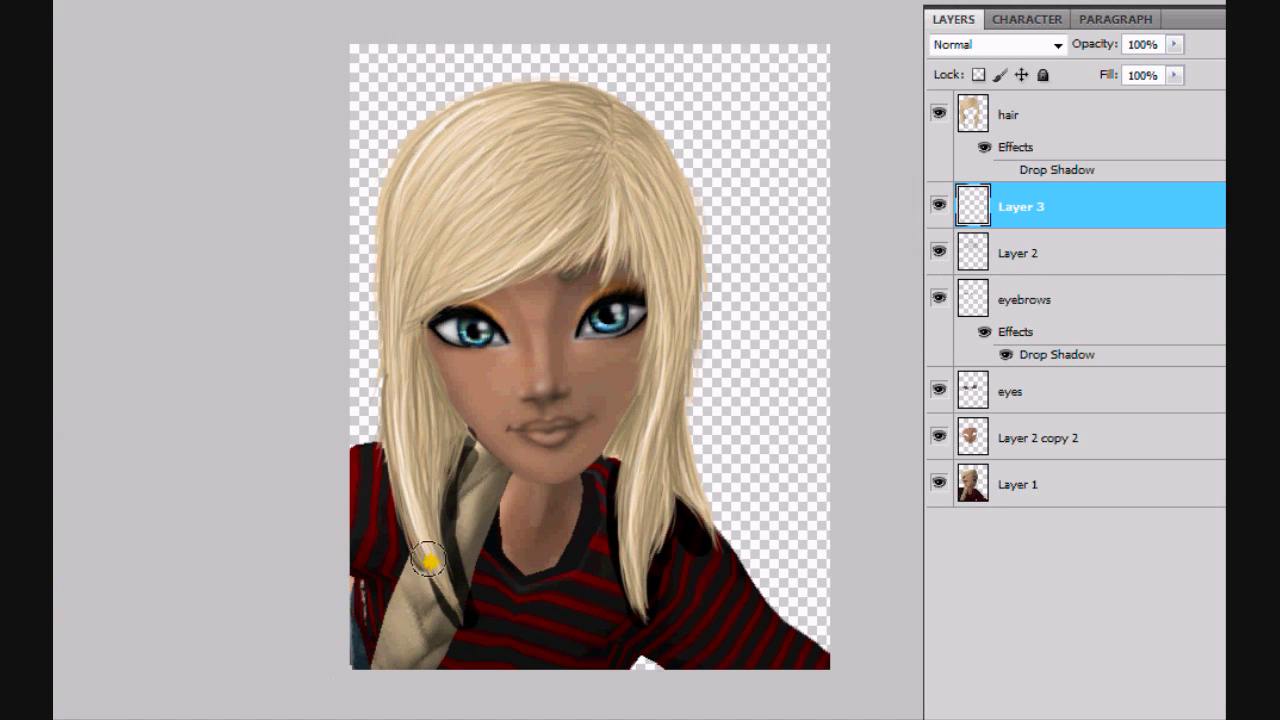
Soften the shadow over the braid and shirt with Gaussian Blur and set the opacity of Layer 3 to 42%
left_click(162, 2)
mouse_move(208, 98)
left_click(476, 189)
left_click_drag(983, 380, 994, 385)
left_click(1205, 91)
key("alt+bracketleft")
key("alt+bracketright")
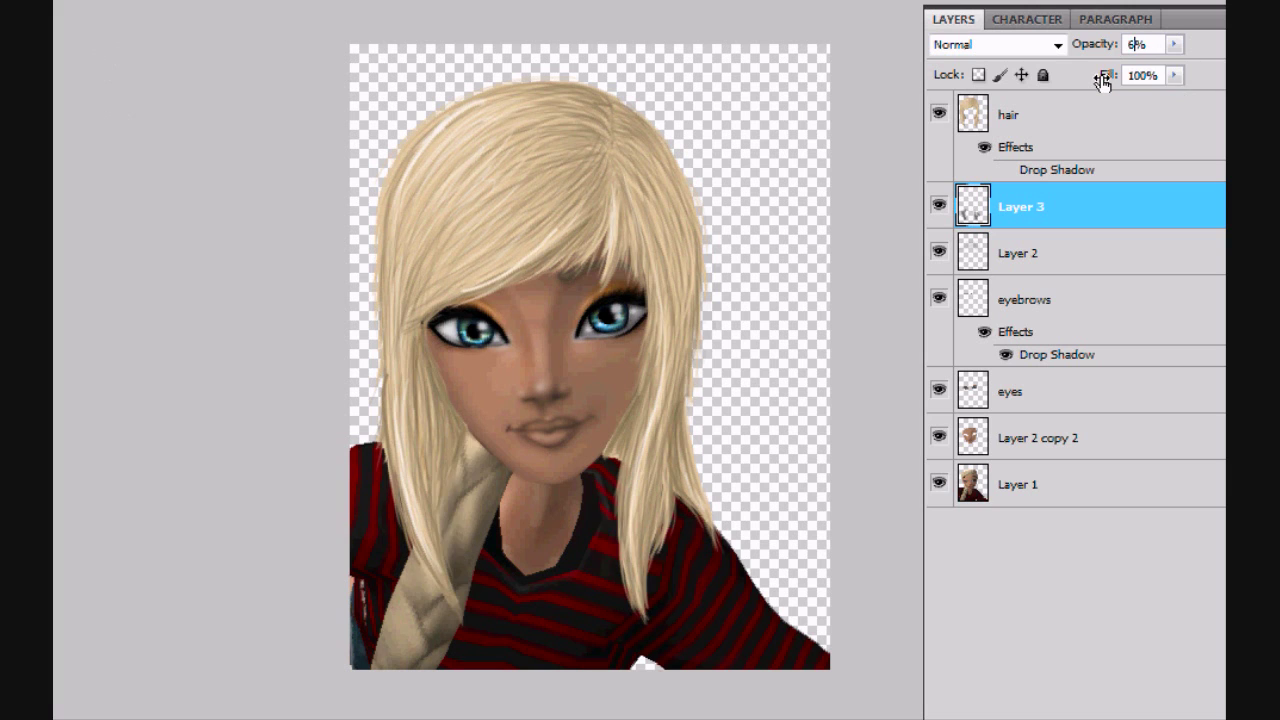
left_click(162, 2)
left_click(185, 2)
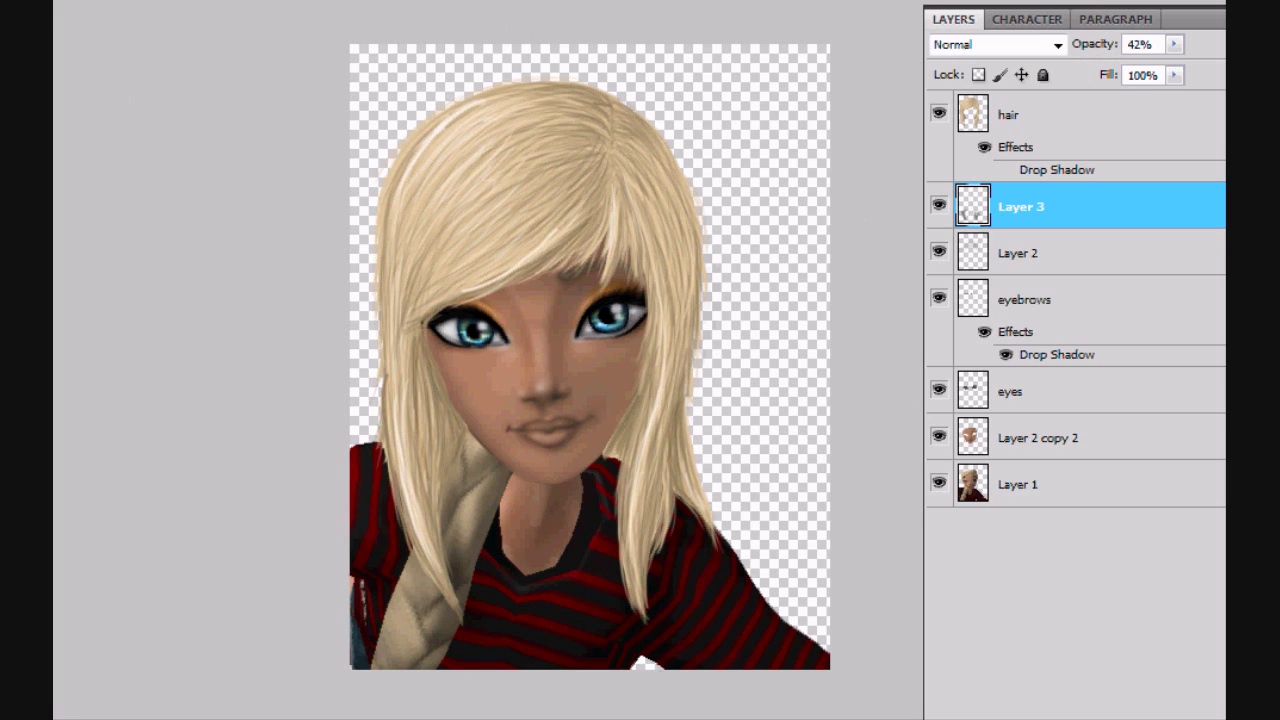
Merge the two shadow layers, Layer 2 and Layer 3, into one layer
left_click(1002, 258, "shift")
key("ctrl+e")
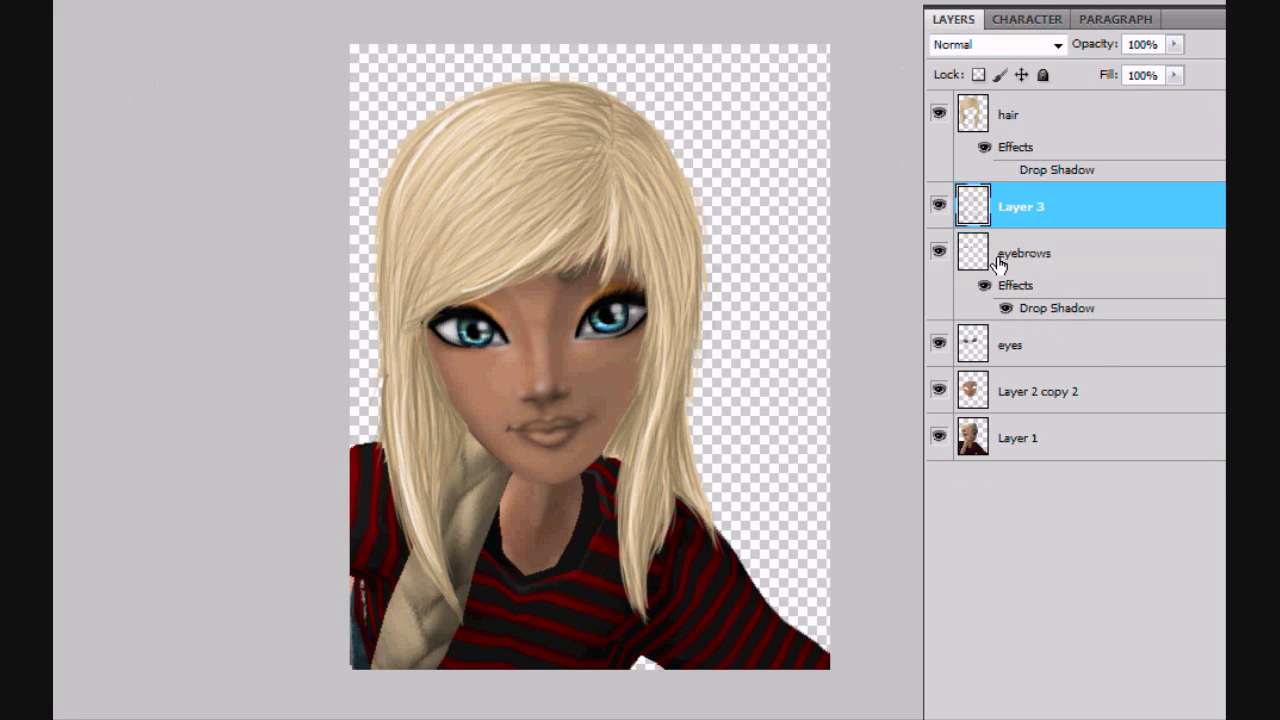
Toggle the visibility of the face layer and the original avatar layer to examine the painted hair and shadows
left_click(939, 440)
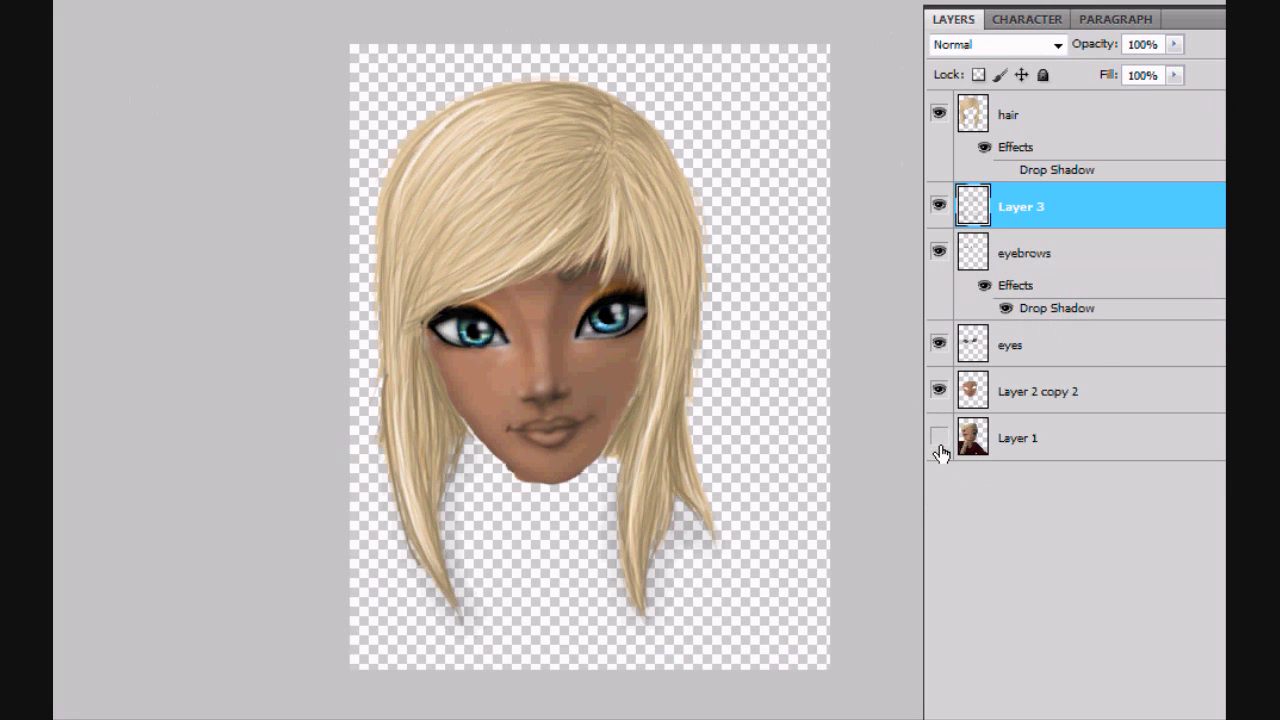
left_click(938, 393)
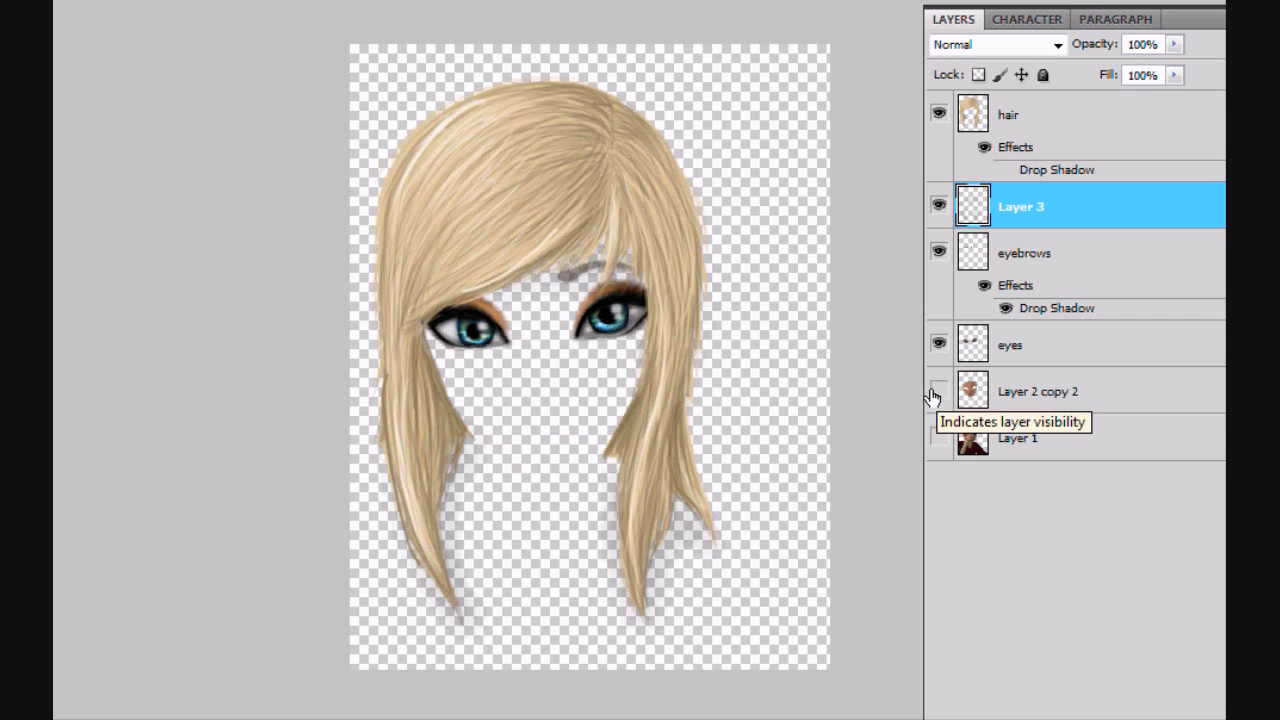
left_click(939, 393)
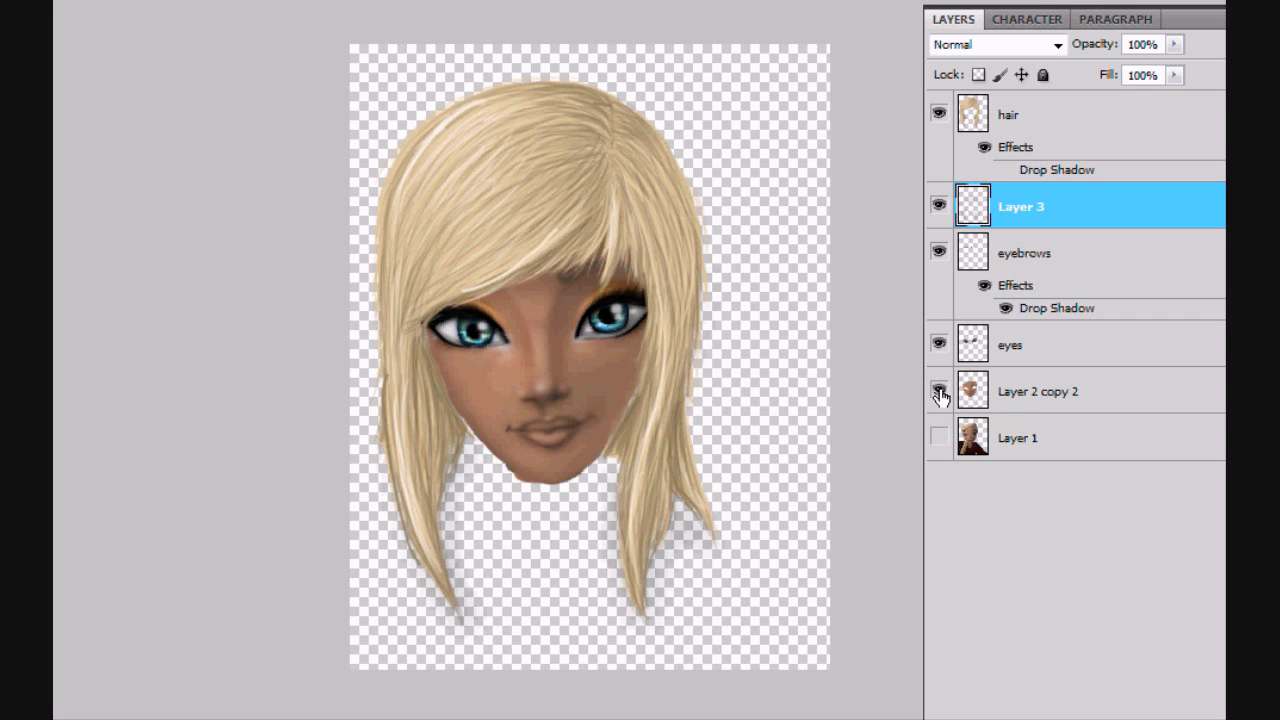
left_click(939, 438)
left_click(939, 438)
left_click(940, 440)
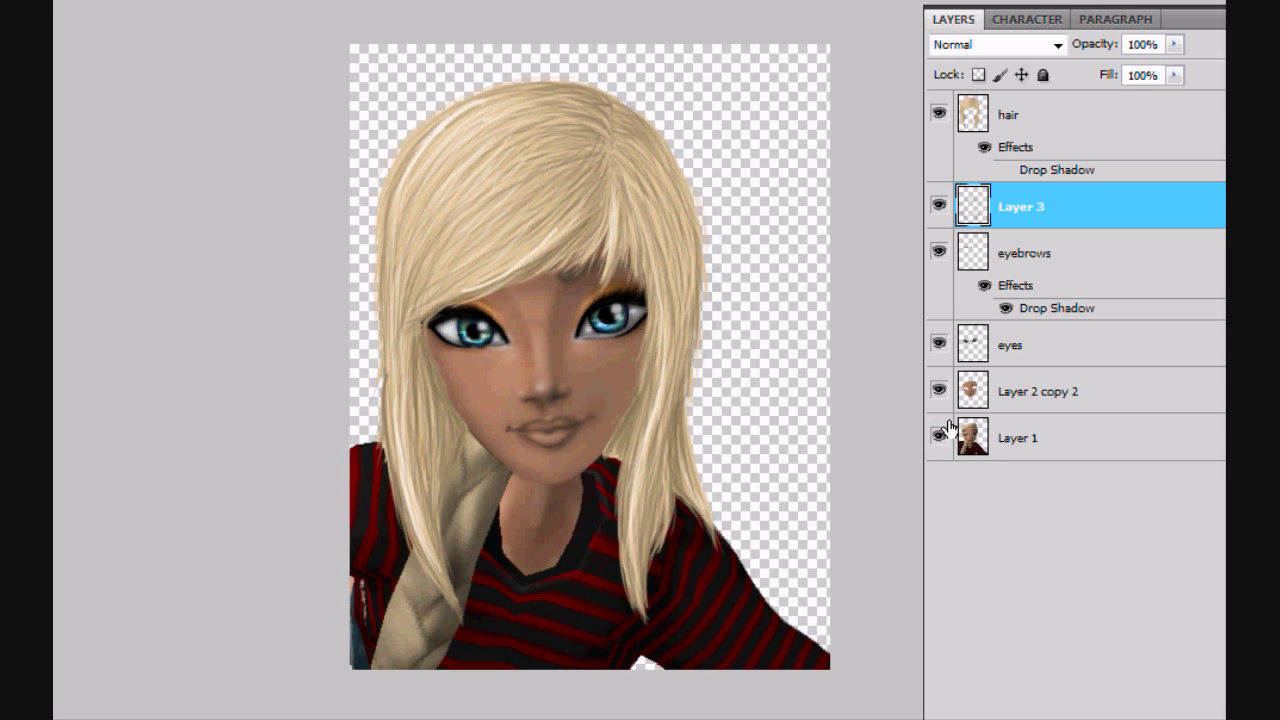